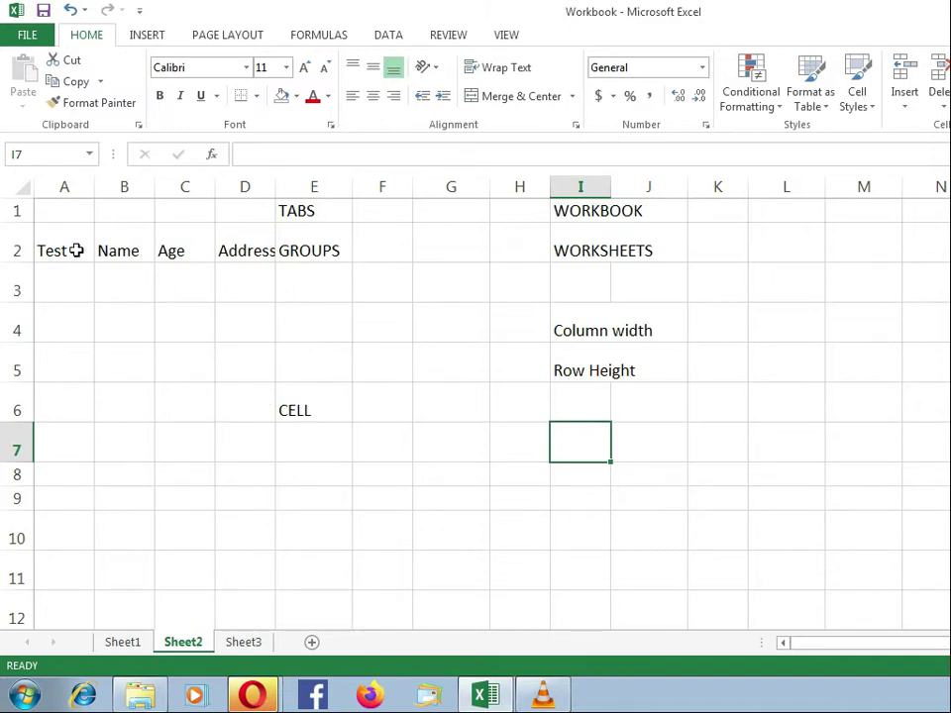
Clear the range A1:I6 and widen column E, then undo both to restore the labels.
click(70, 214)
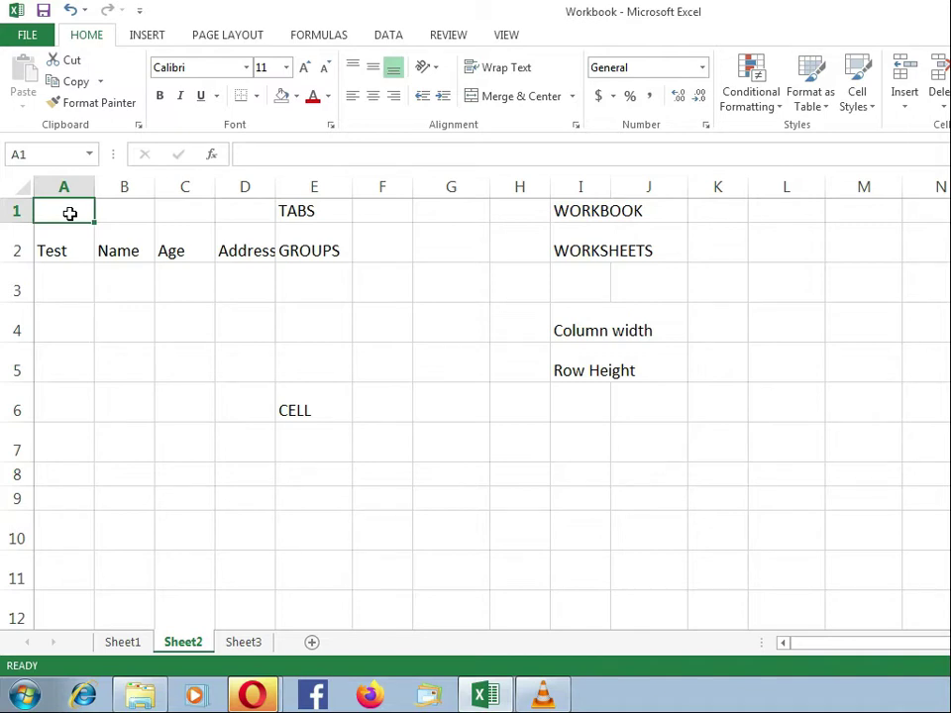
drag(73, 208, 583, 416)
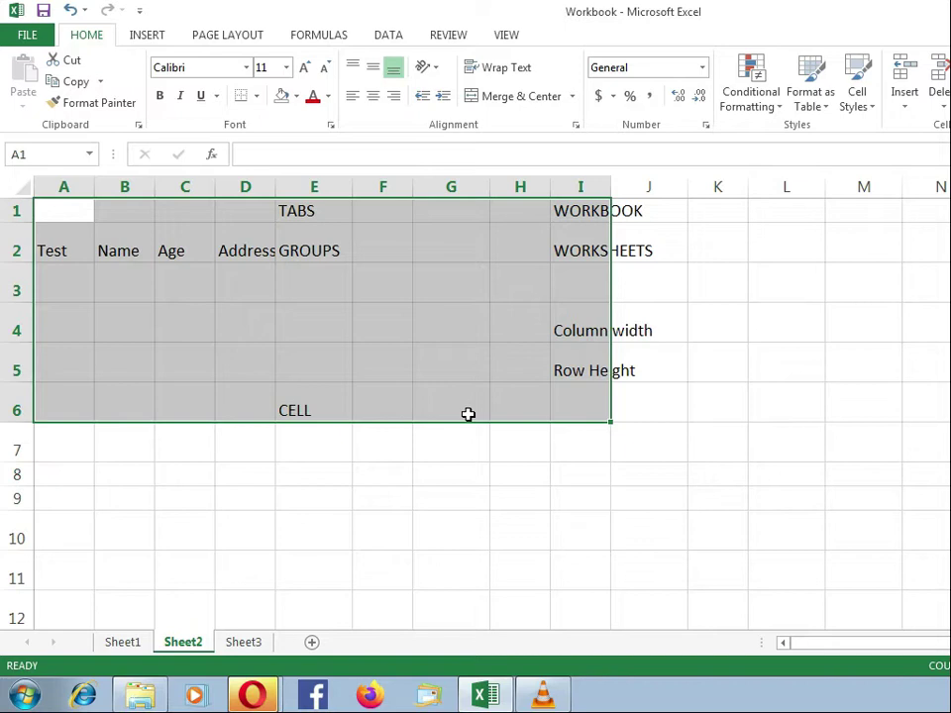
key(Delete)
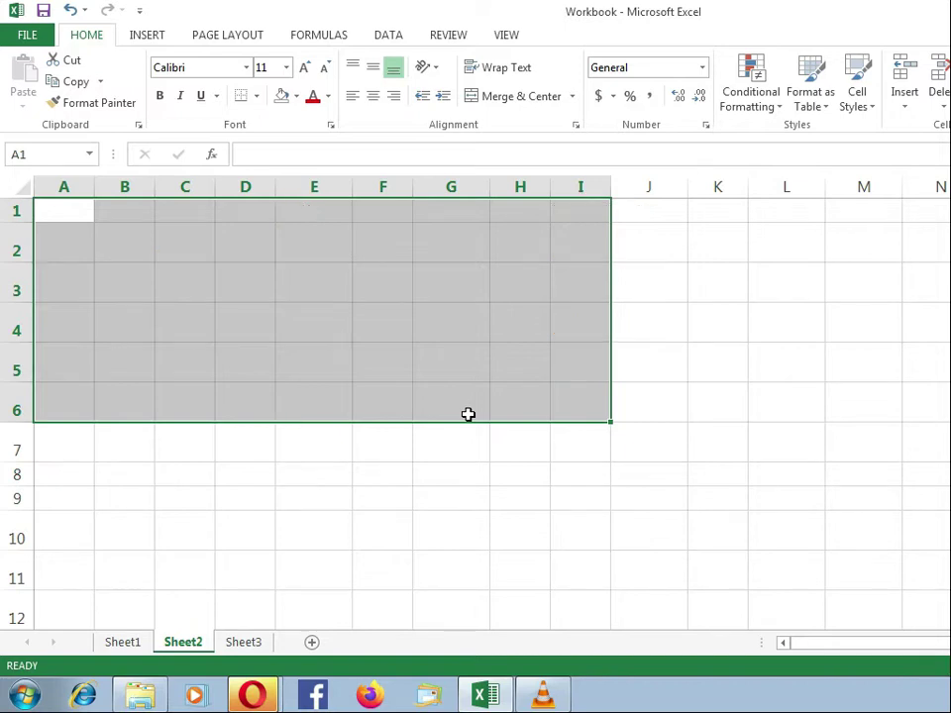
click(309, 337)
drag(353, 189, 472, 201)
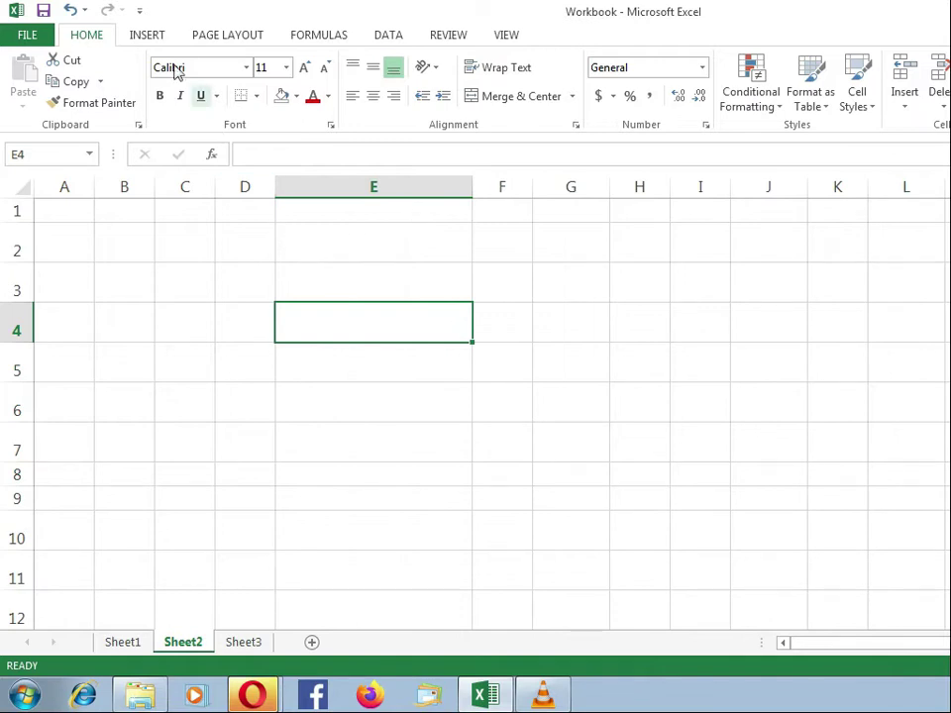
click(73, 11)
click(74, 10)
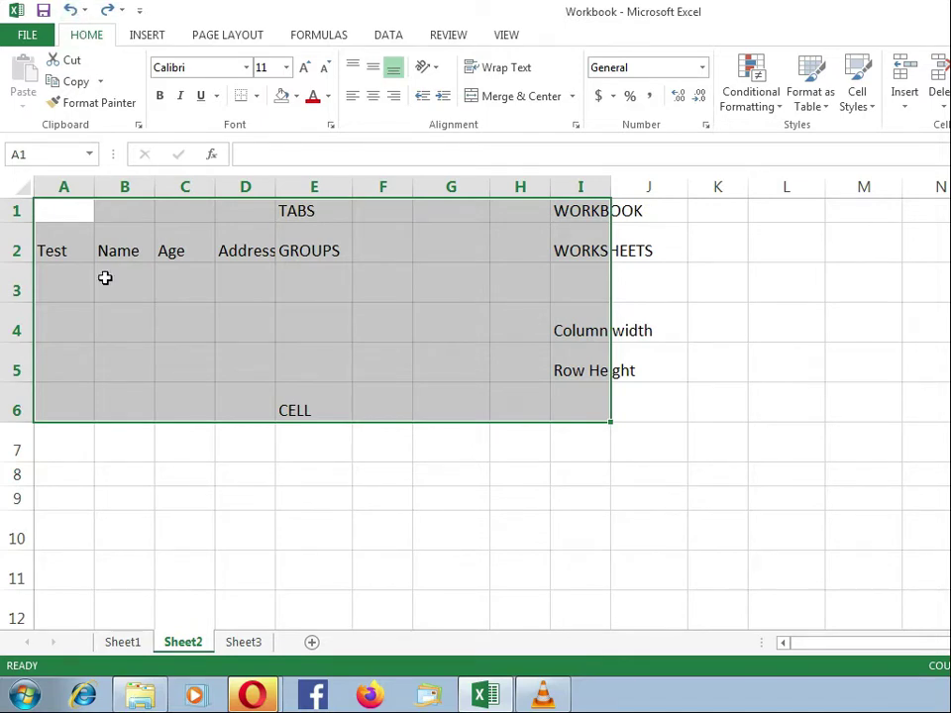
click(117, 398)
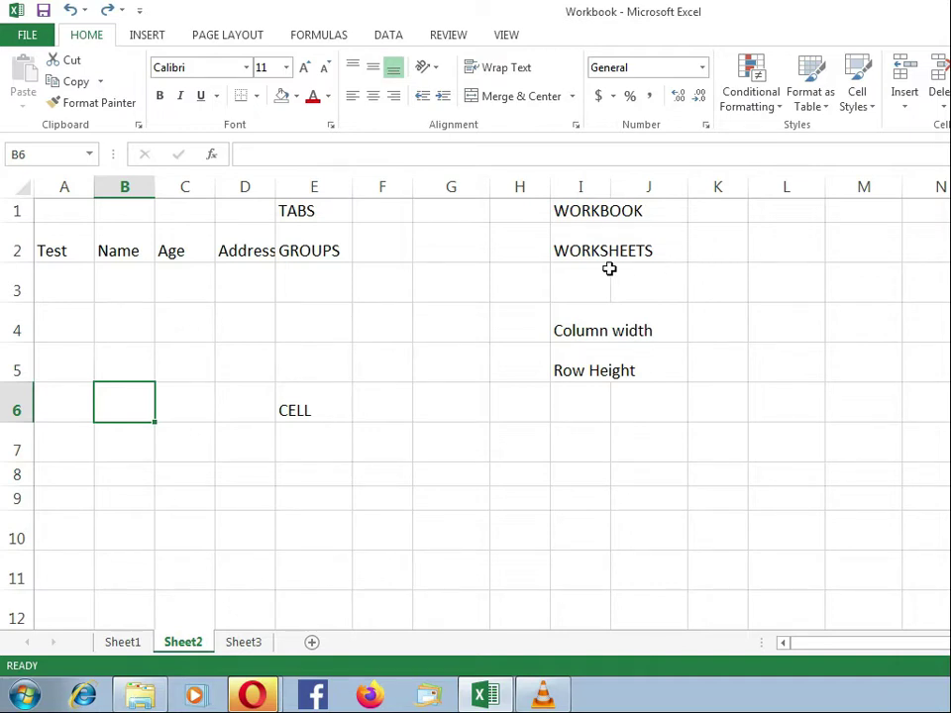
Select columns A to E, then rows 1 through 6 of Sheet2.
click(64, 184)
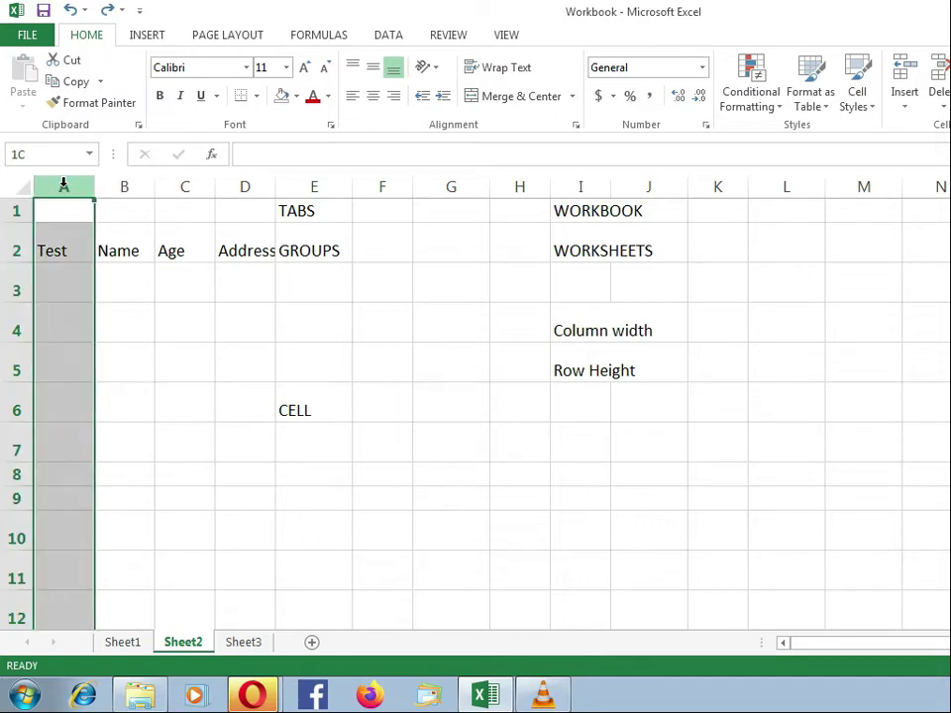
drag(63, 184, 593, 187)
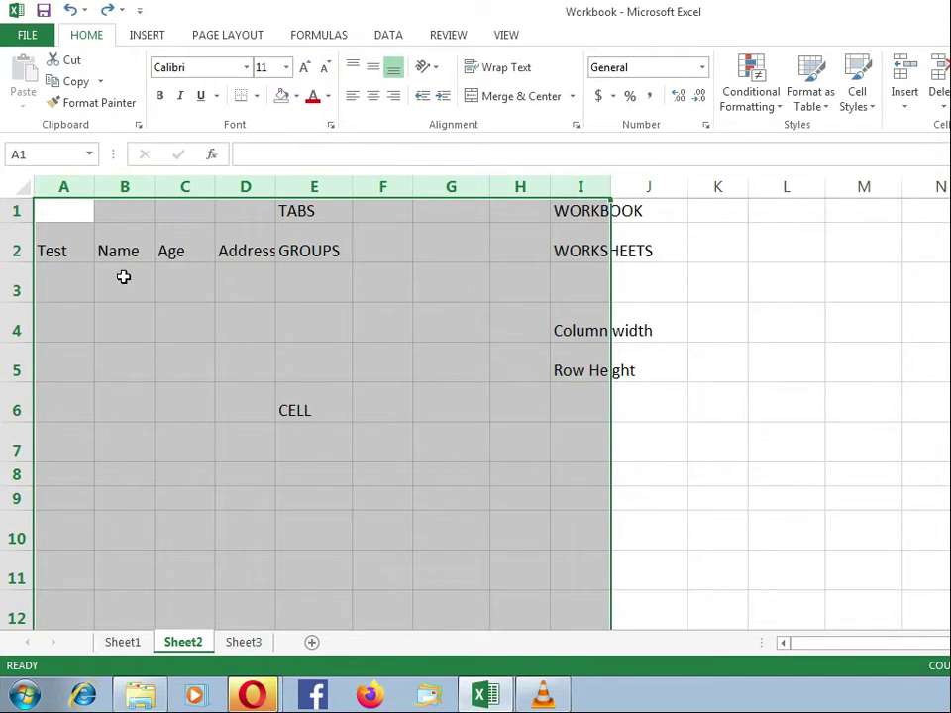
click(68, 247)
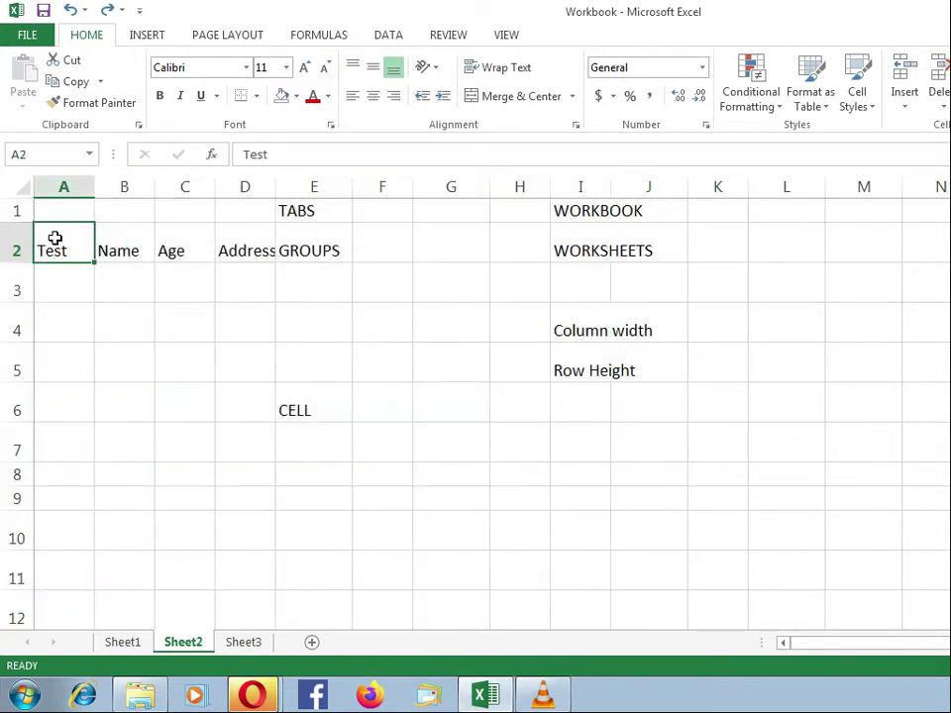
click(13, 210)
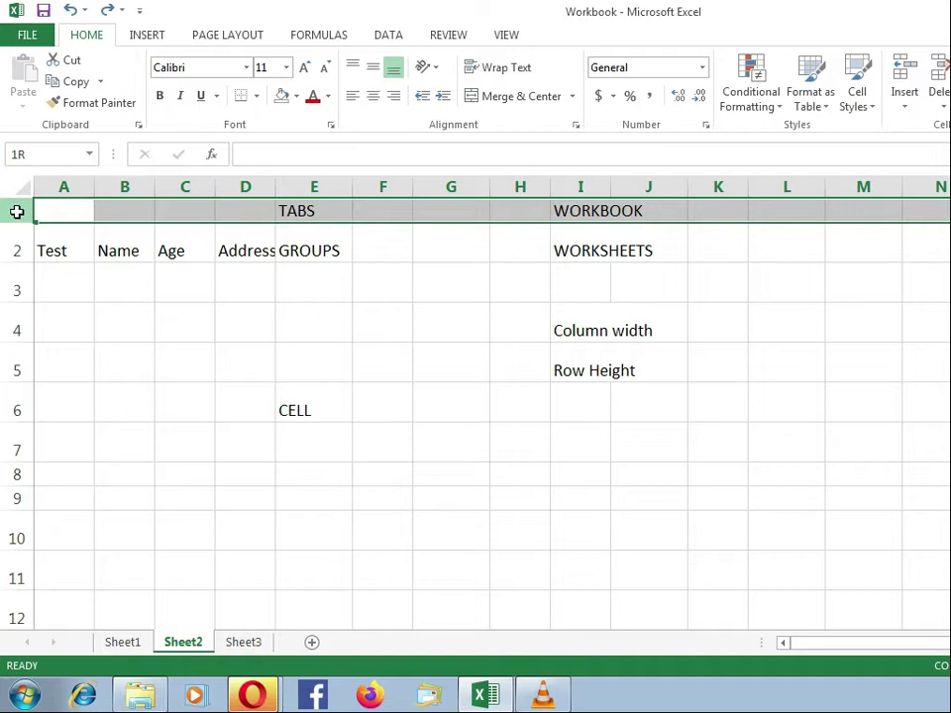
drag(17, 211, 3, 391)
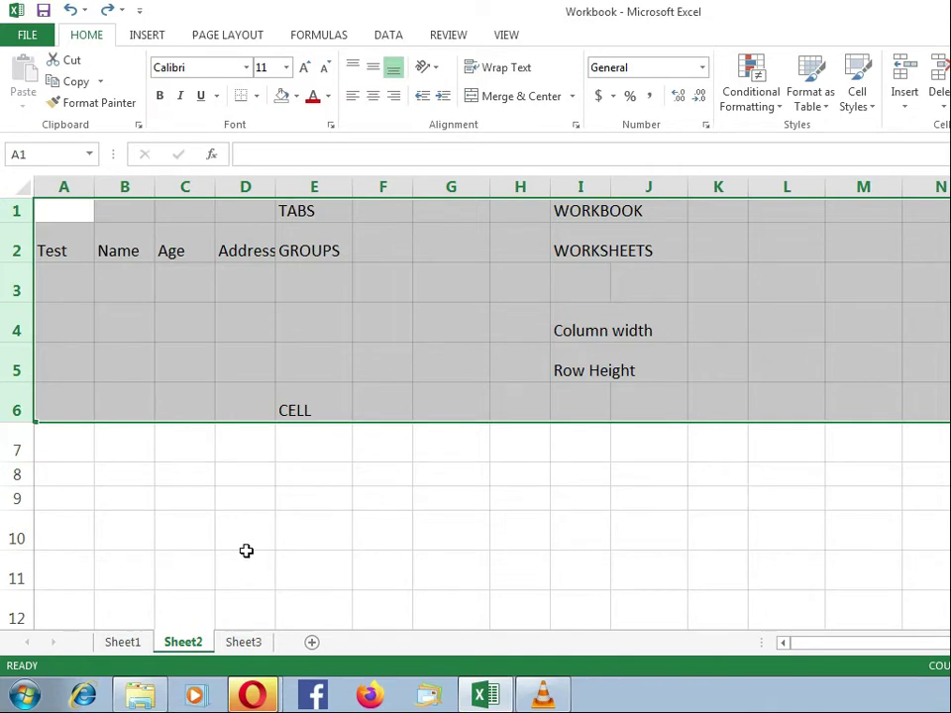
Delete everything in rows 1–6 so Sheet2 is empty, ending on cell A1.
key(Delete)
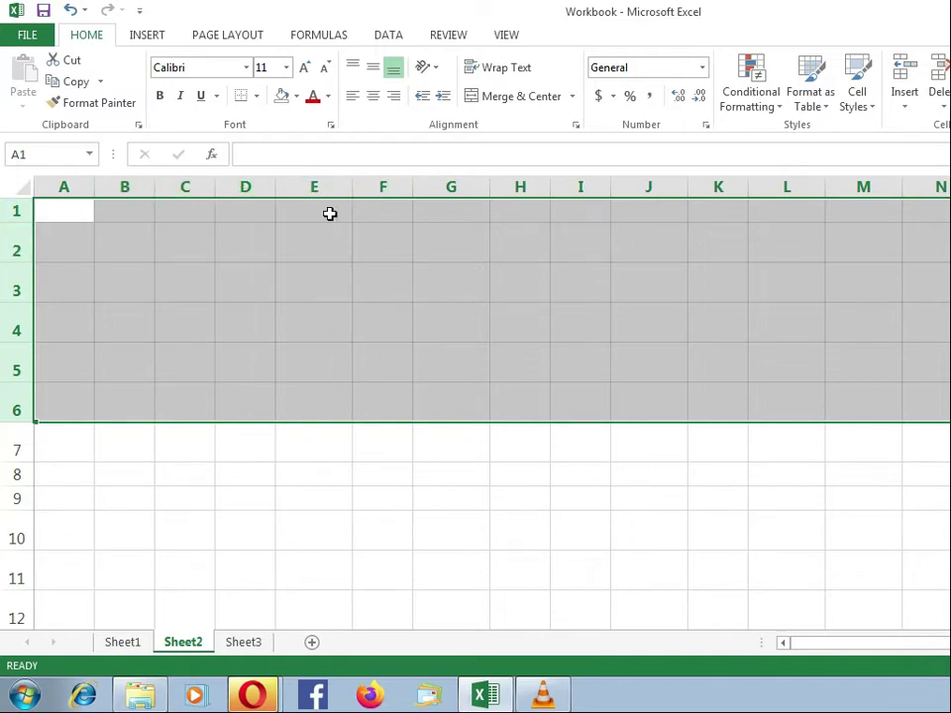
click(331, 213)
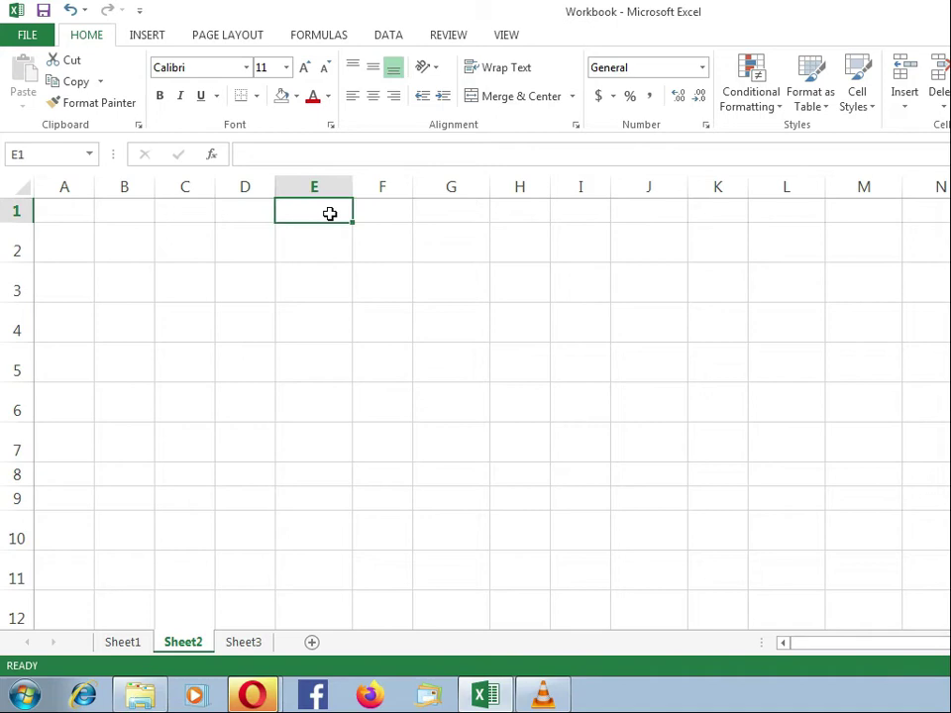
click(66, 215)
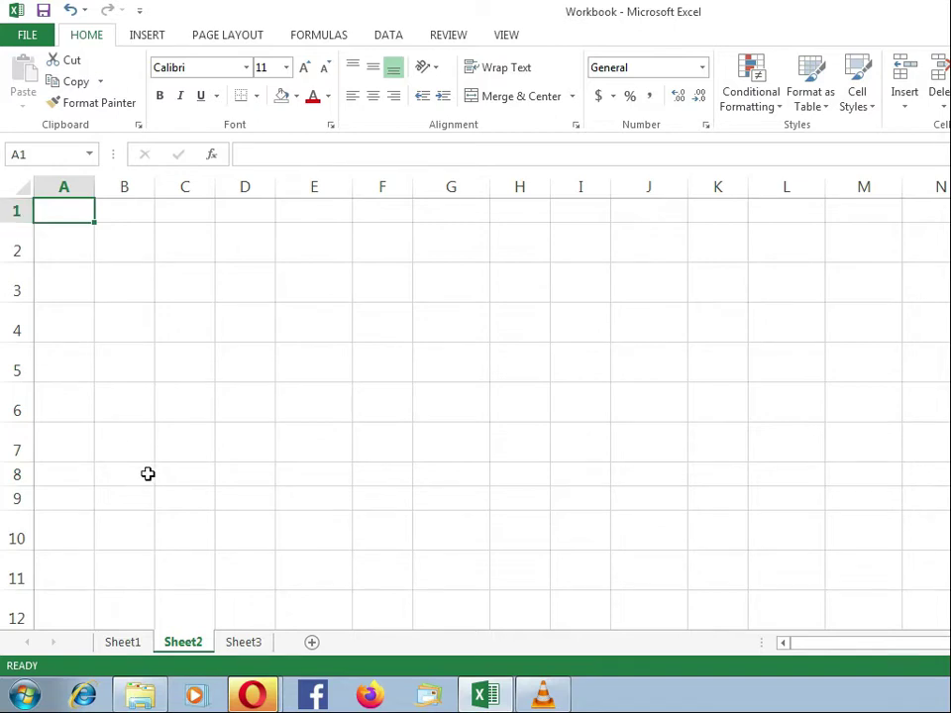
Switch to Sheet1 and inspect the January 2021 budget layout via column A and row 1.
click(136, 642)
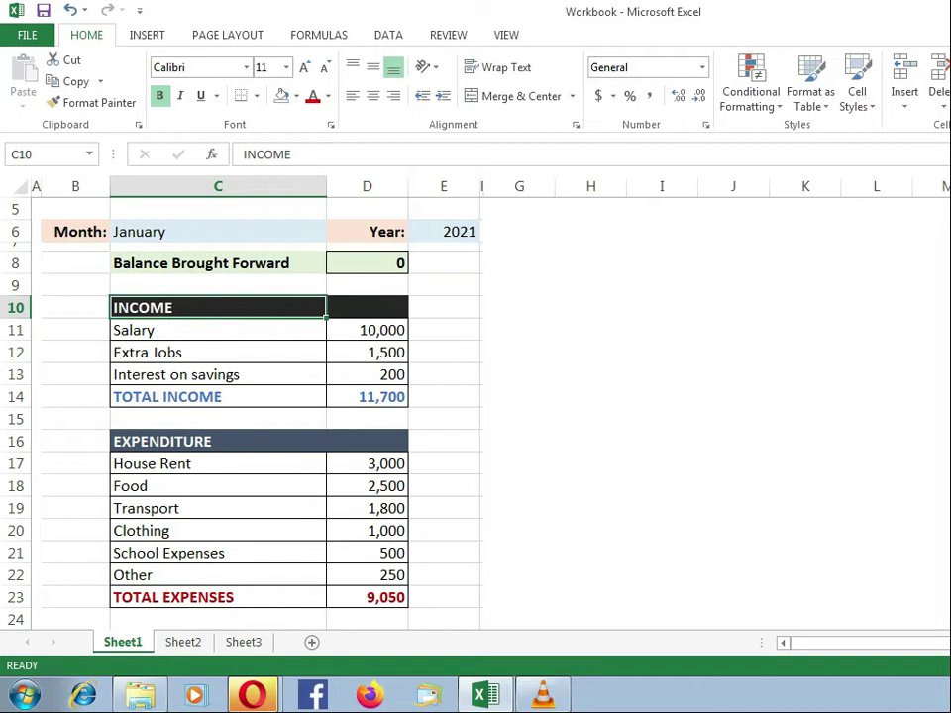
scroll(258, 397, up, 2)
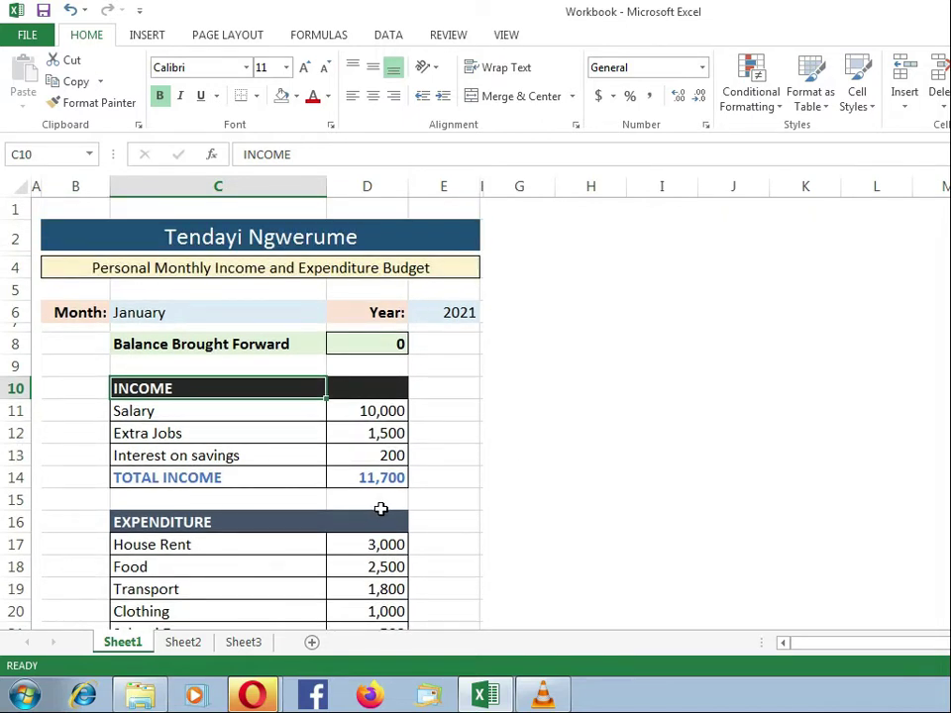
click(35, 186)
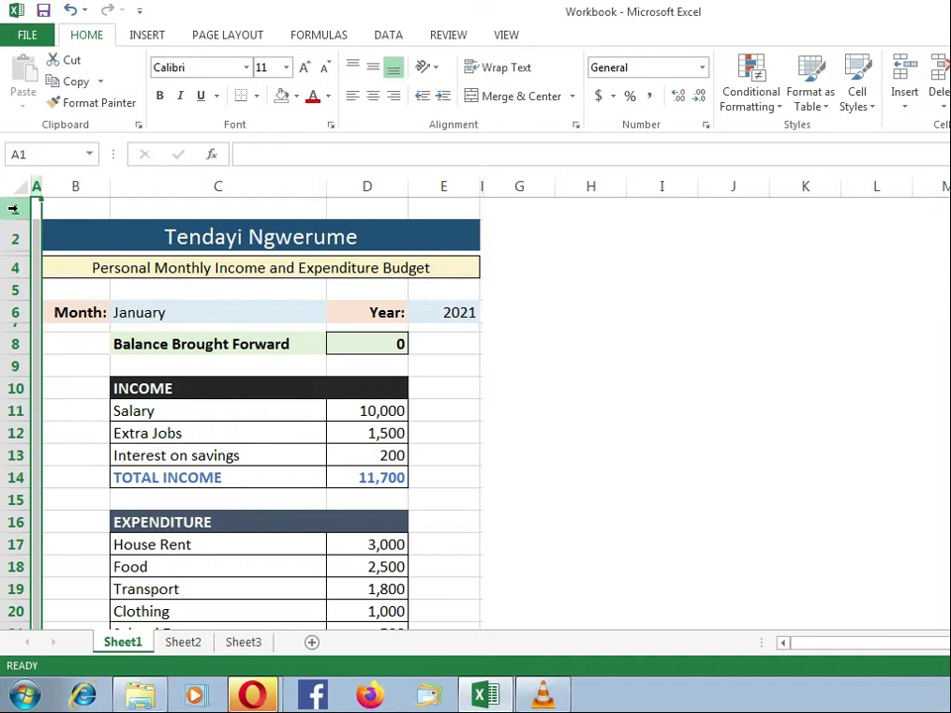
click(13, 208)
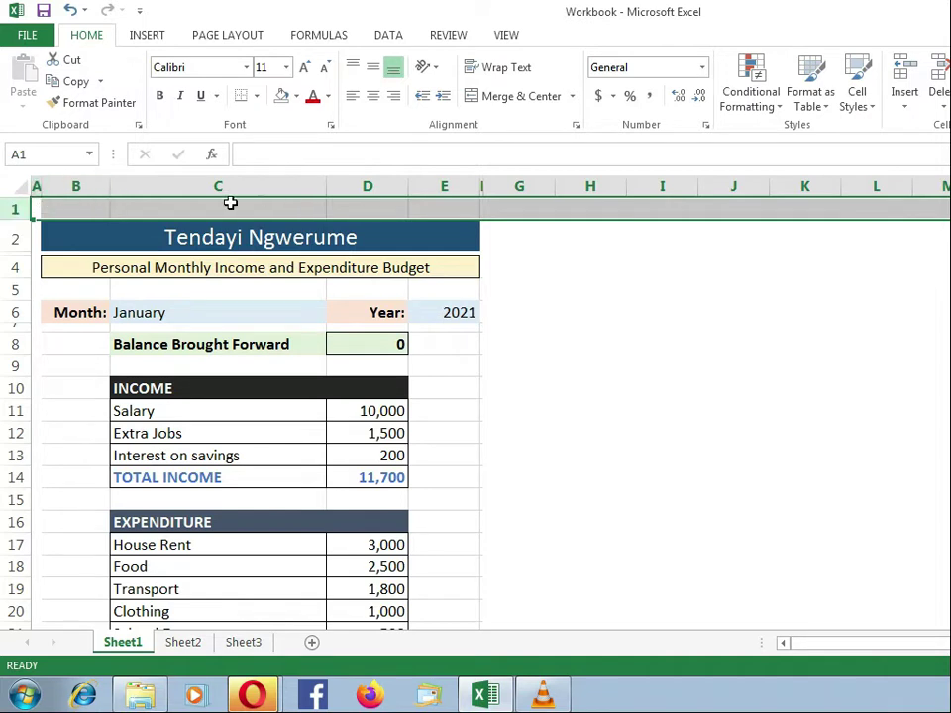
click(36, 187)
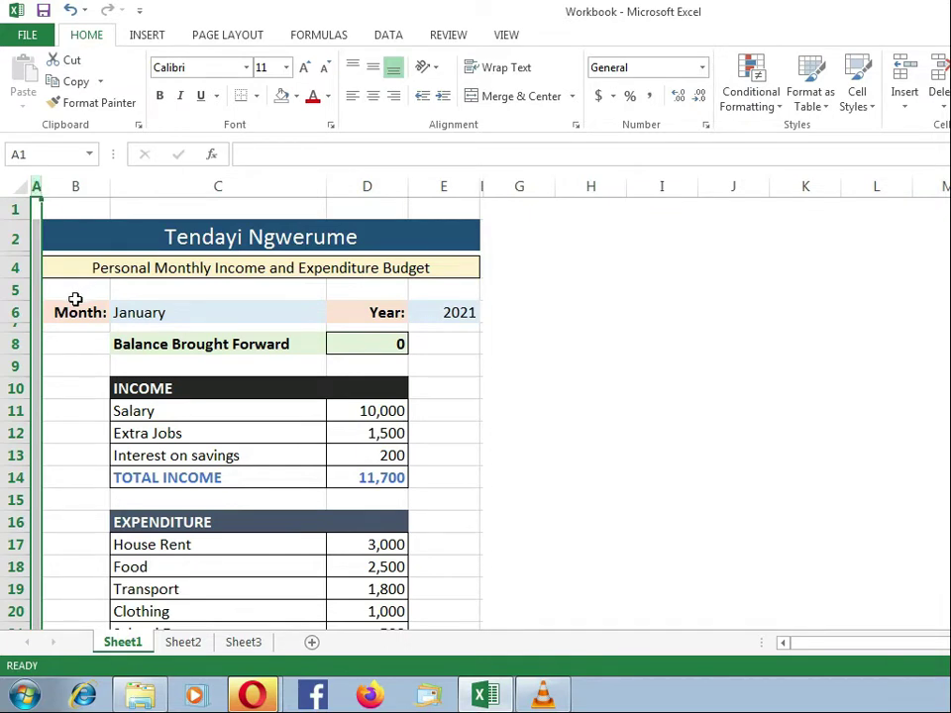
click(76, 361)
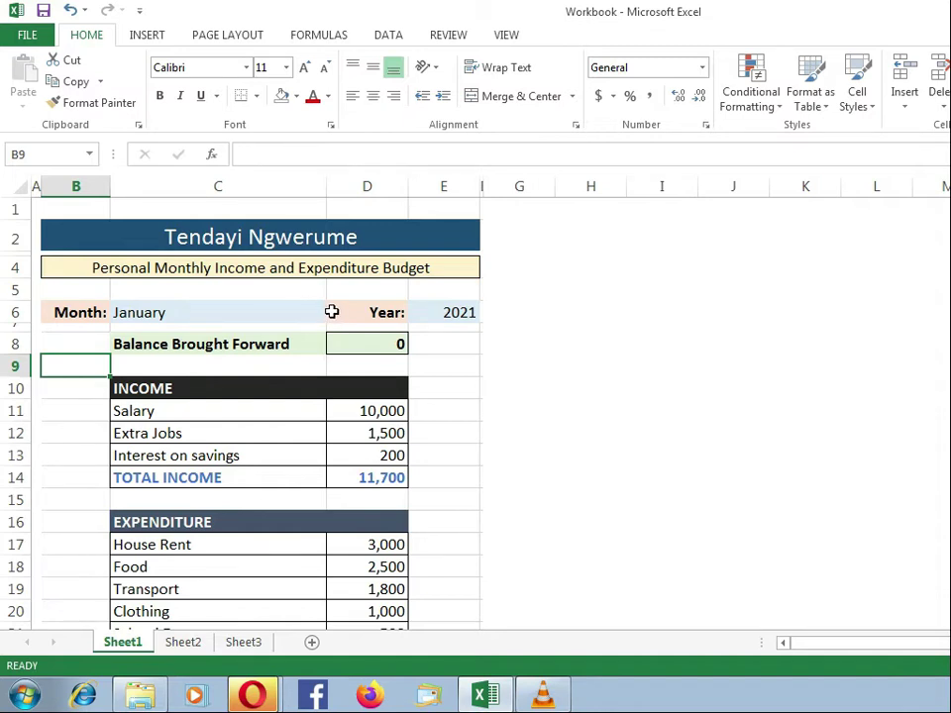
click(37, 185)
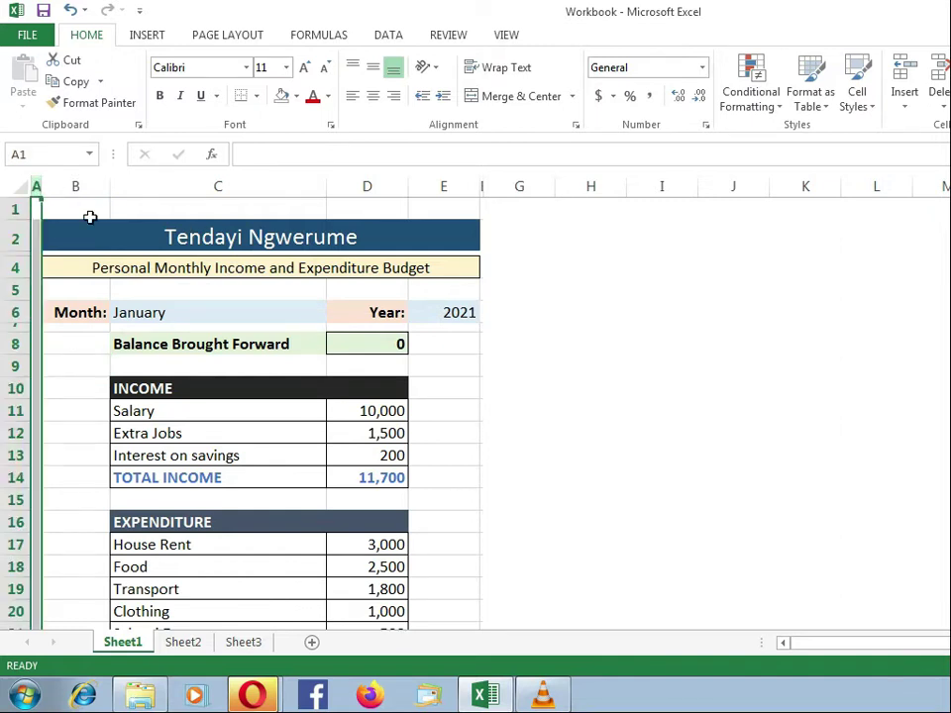
click(102, 290)
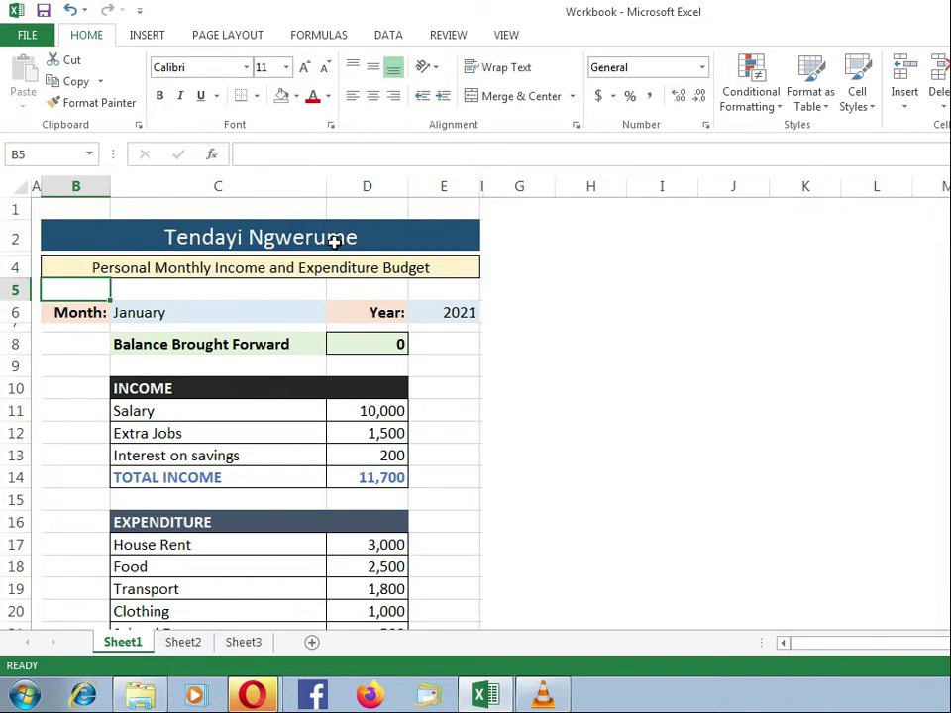
On Sheet2, enter the budget owner's full name in cell B2.
click(191, 645)
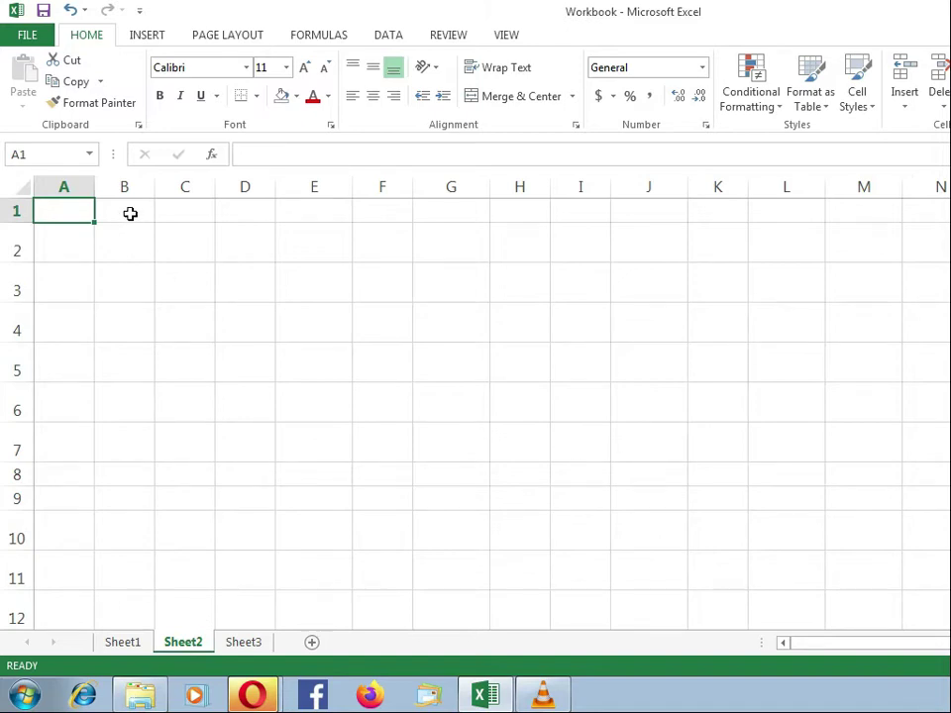
click(124, 178)
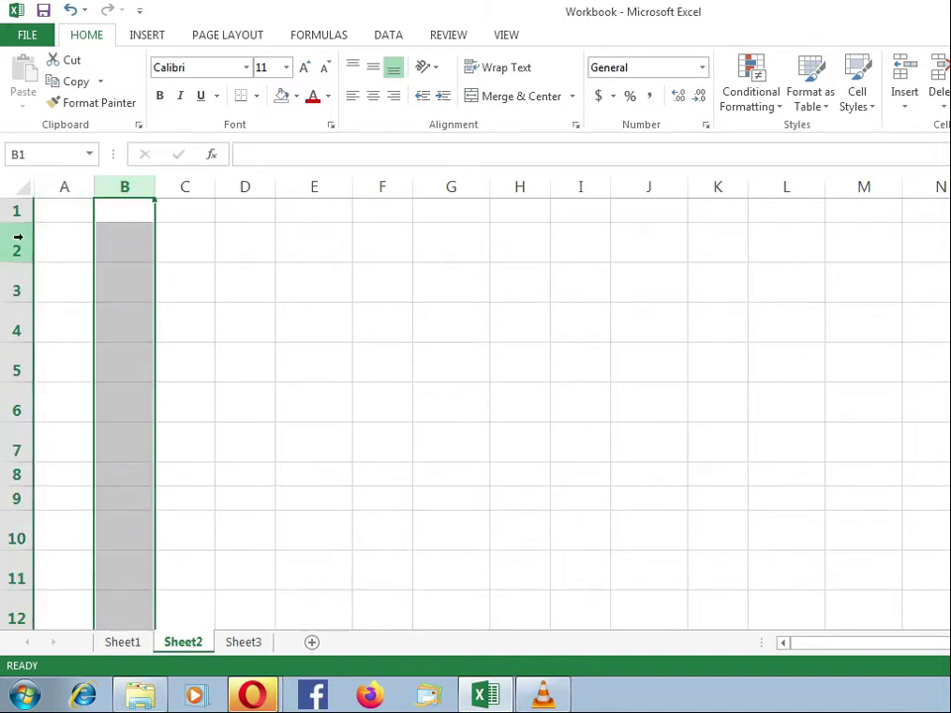
click(18, 242)
click(120, 233)
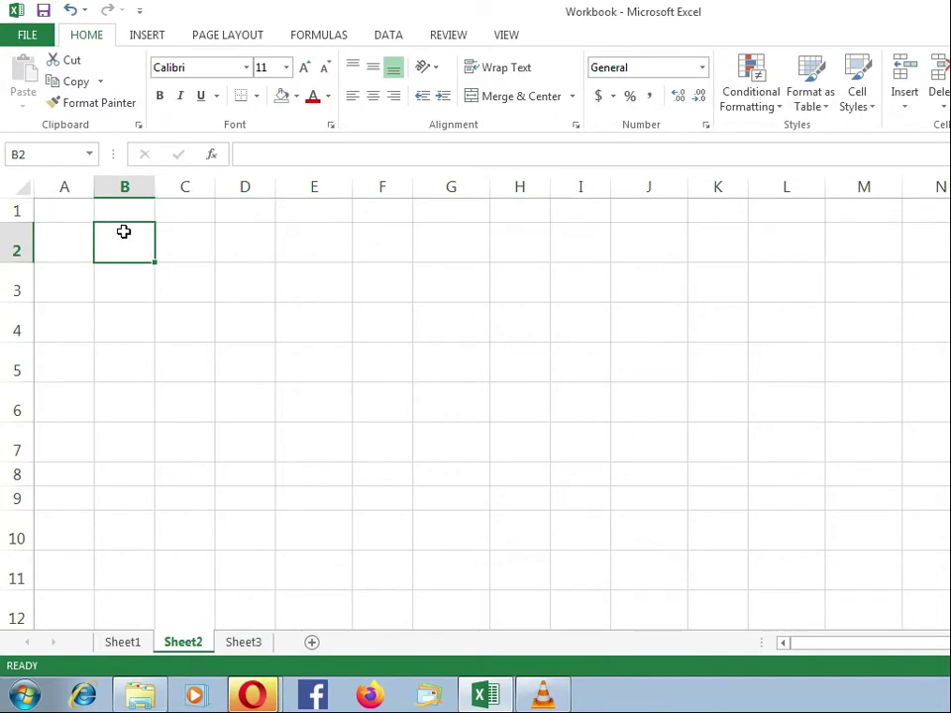
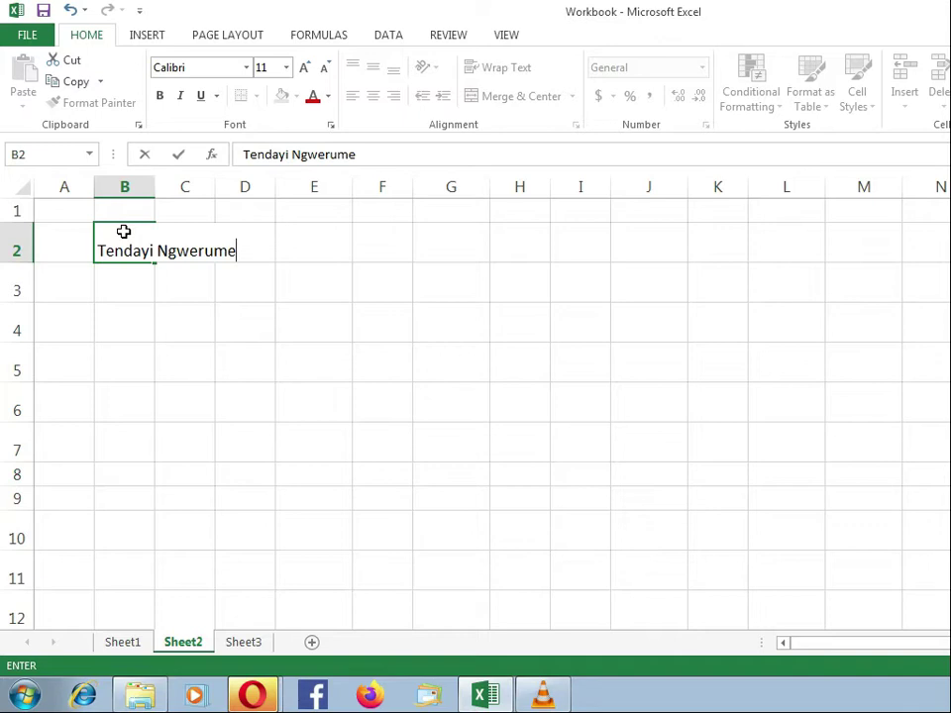
key(Return)
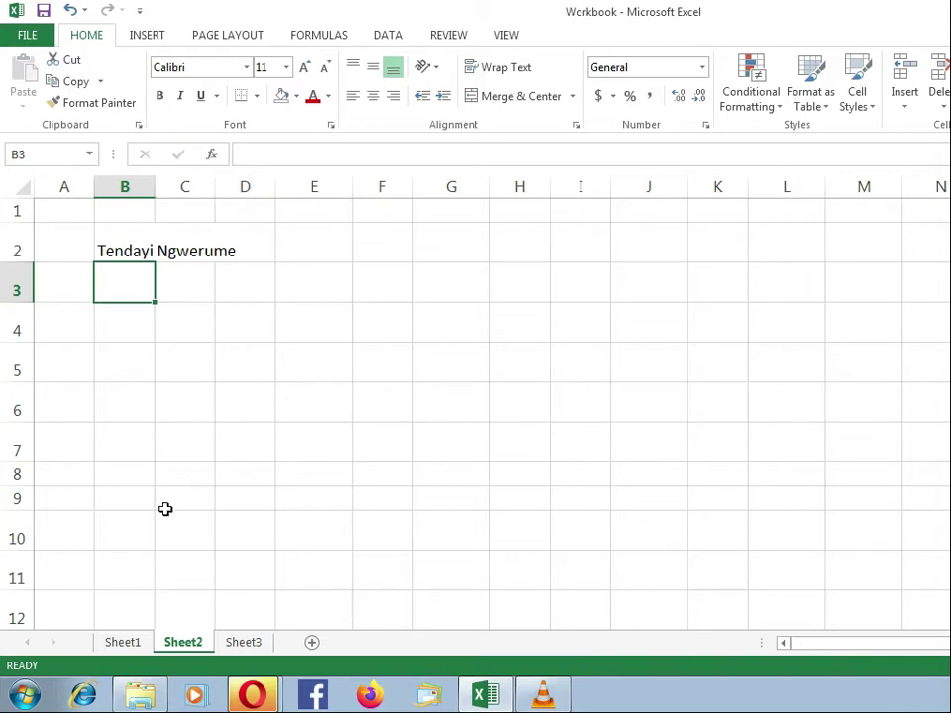
Check Sheet1's narrow row 3, then return to Sheet2.
click(130, 642)
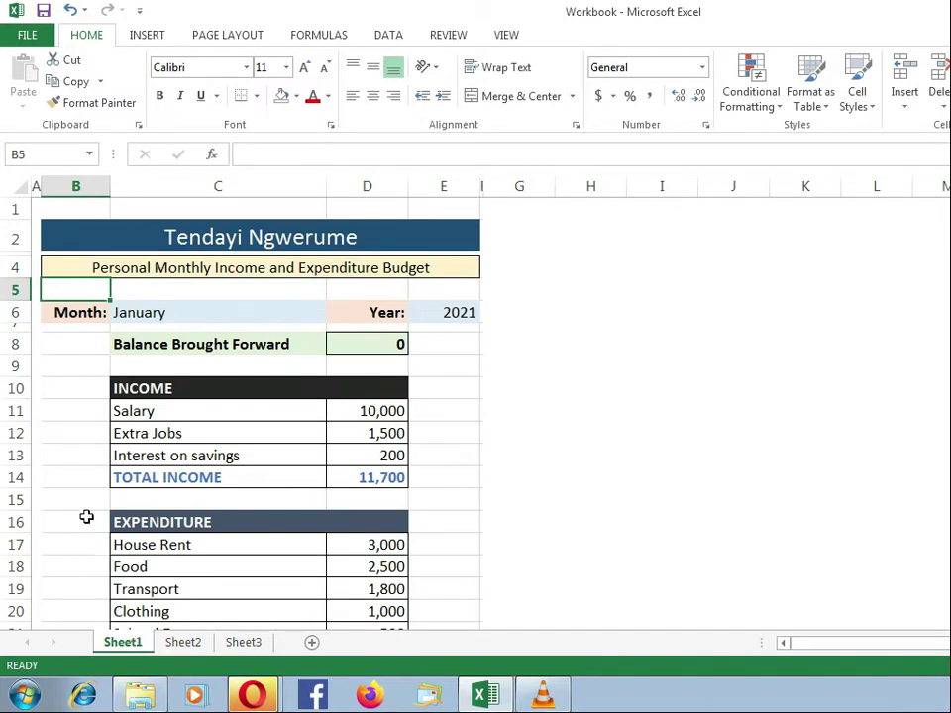
click(19, 253)
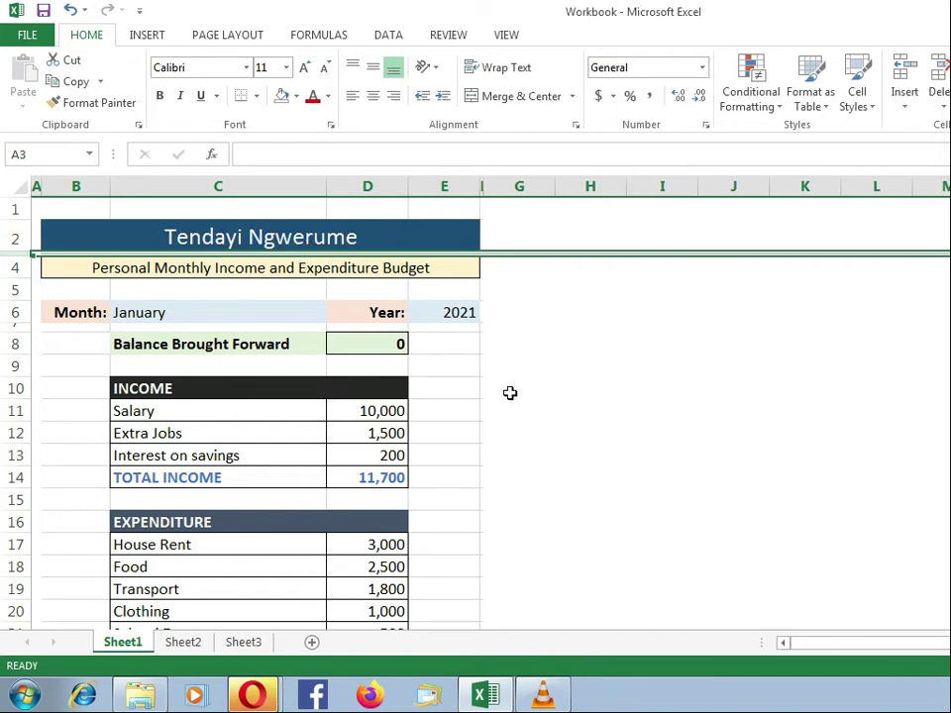
click(185, 645)
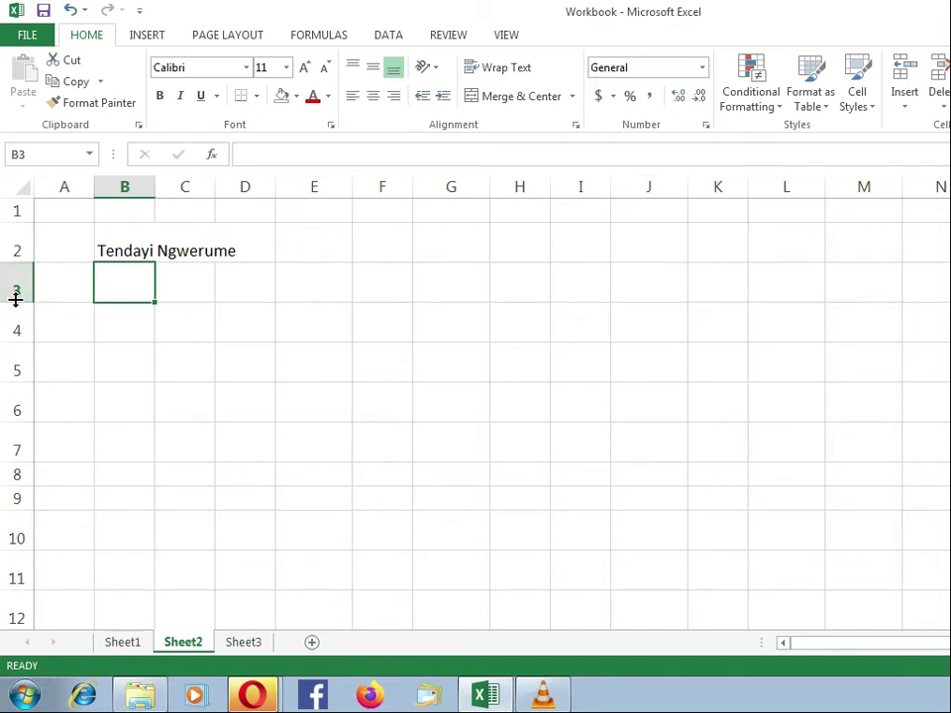
Drag Sheet2's row 3 down to a thin spacer height of about 5.25.
click(15, 290)
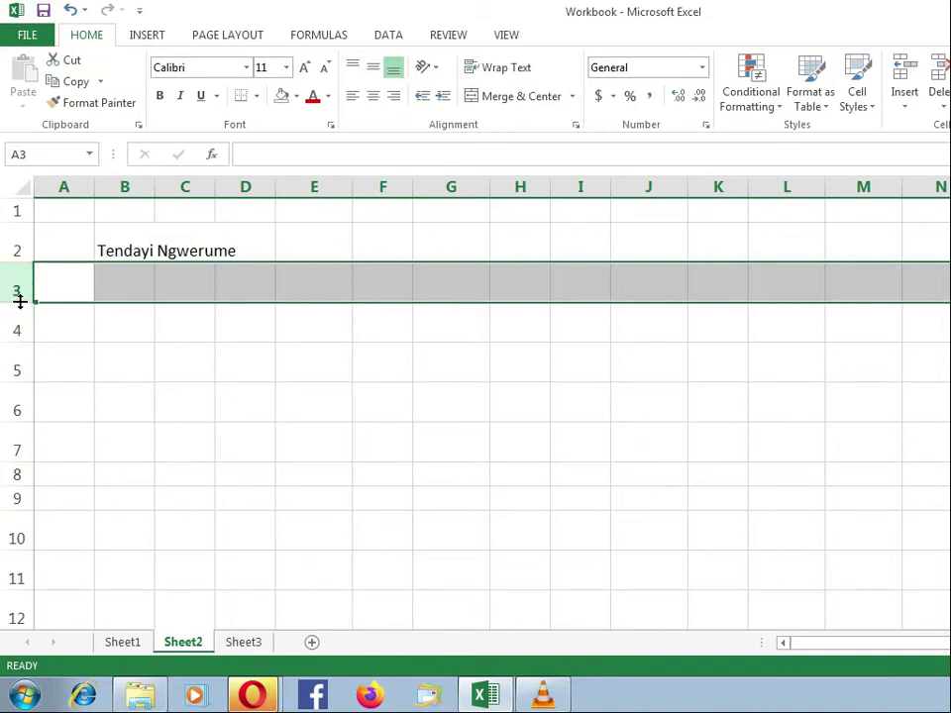
drag(18, 302, 18, 302)
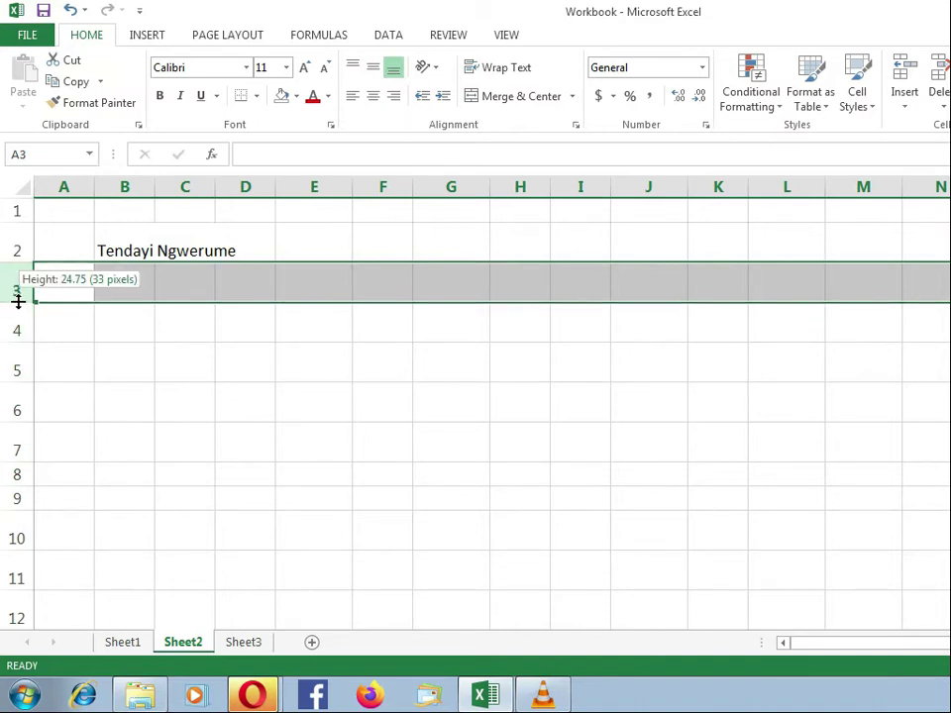
drag(18, 302, 17, 270)
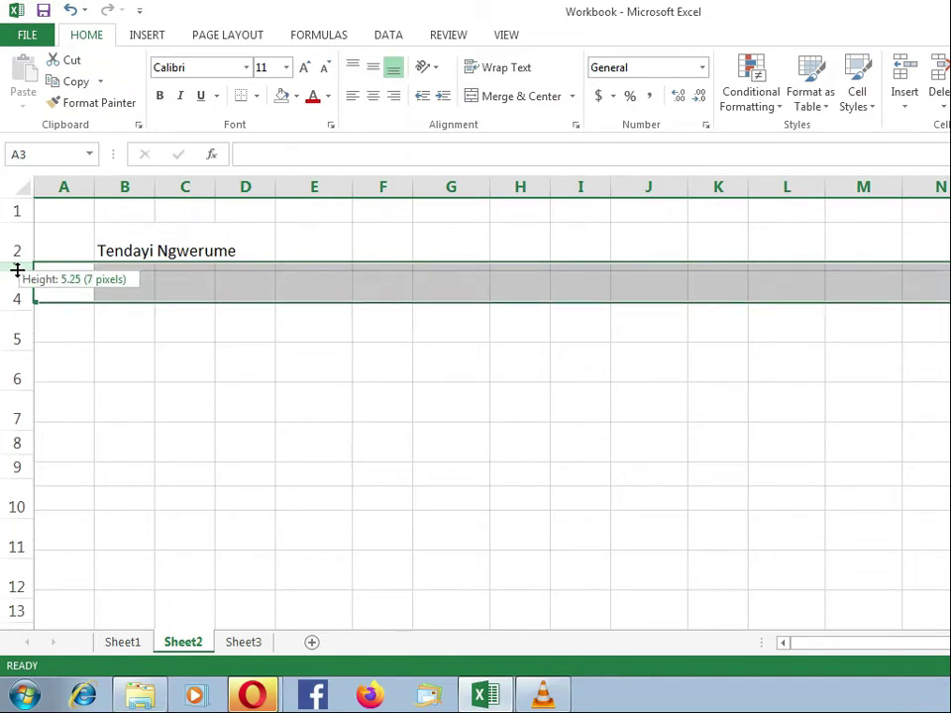
drag(18, 270, 17, 269)
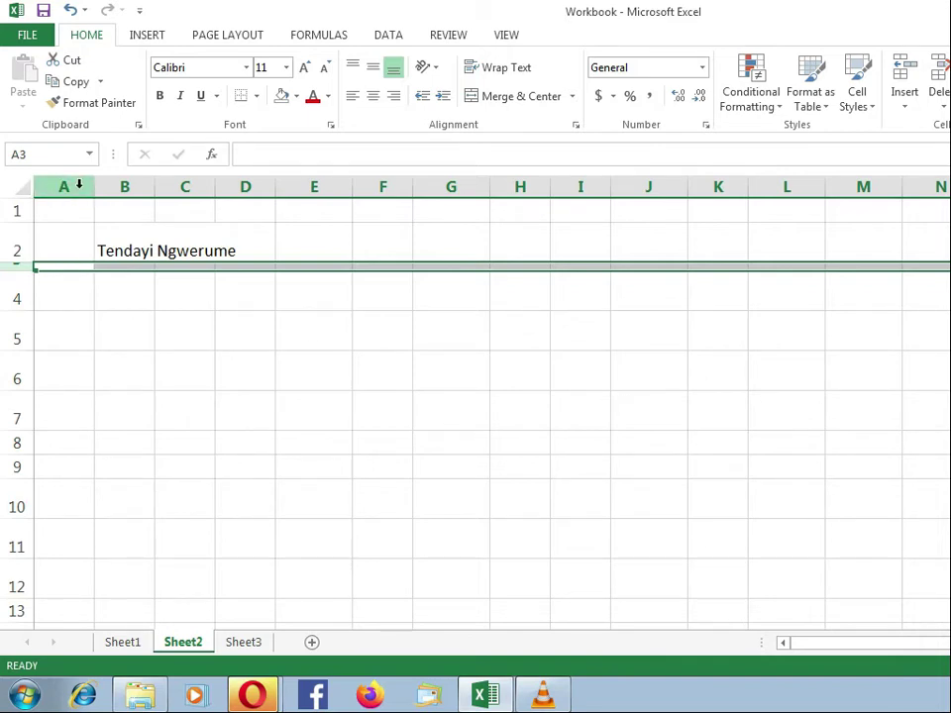
click(74, 285)
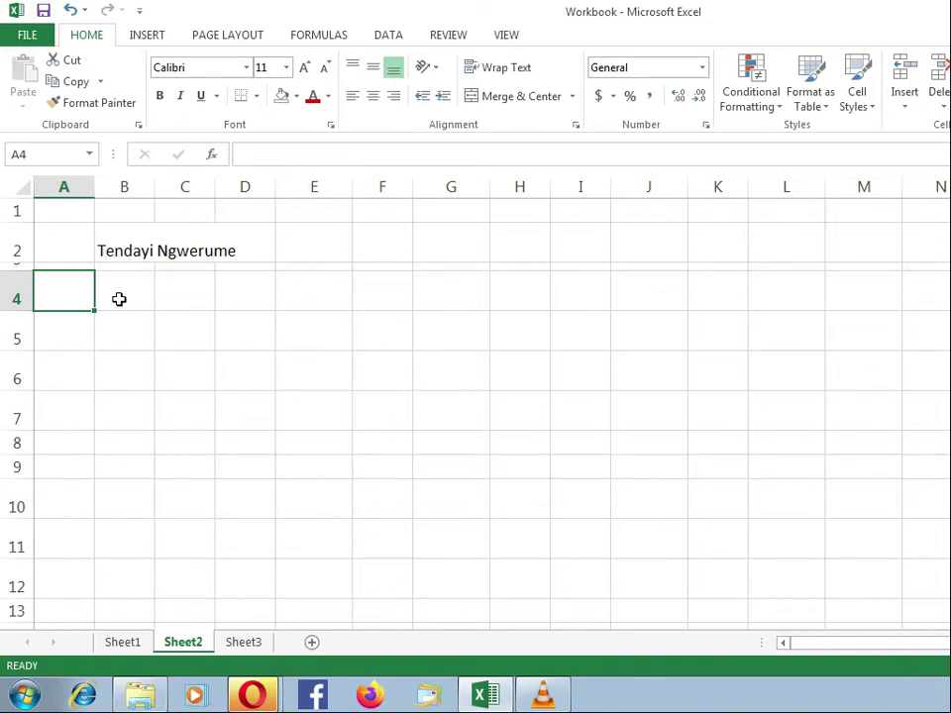
click(134, 643)
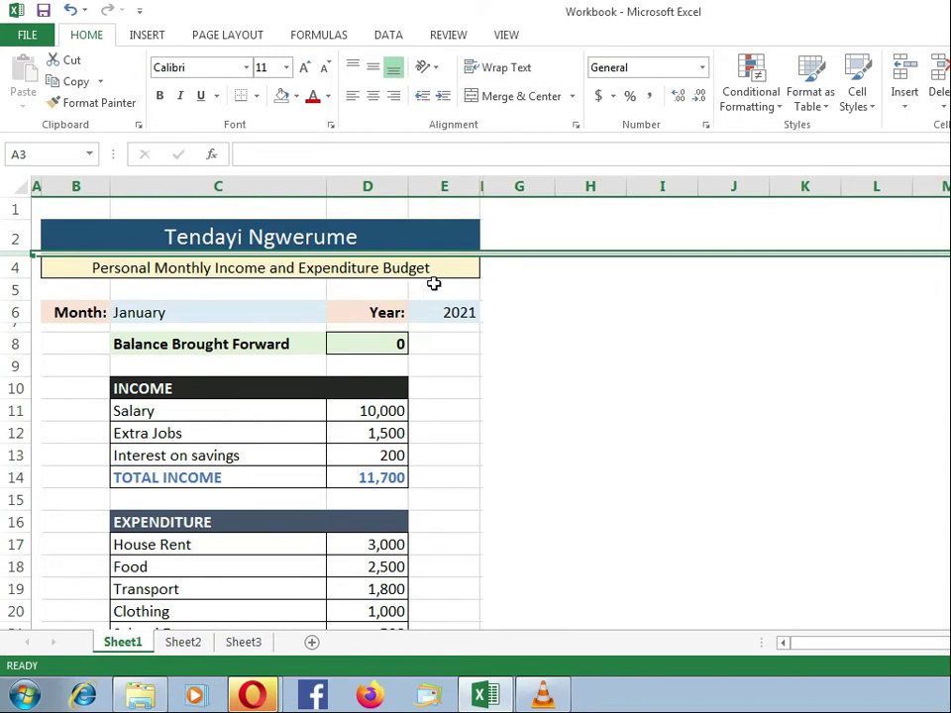
click(184, 644)
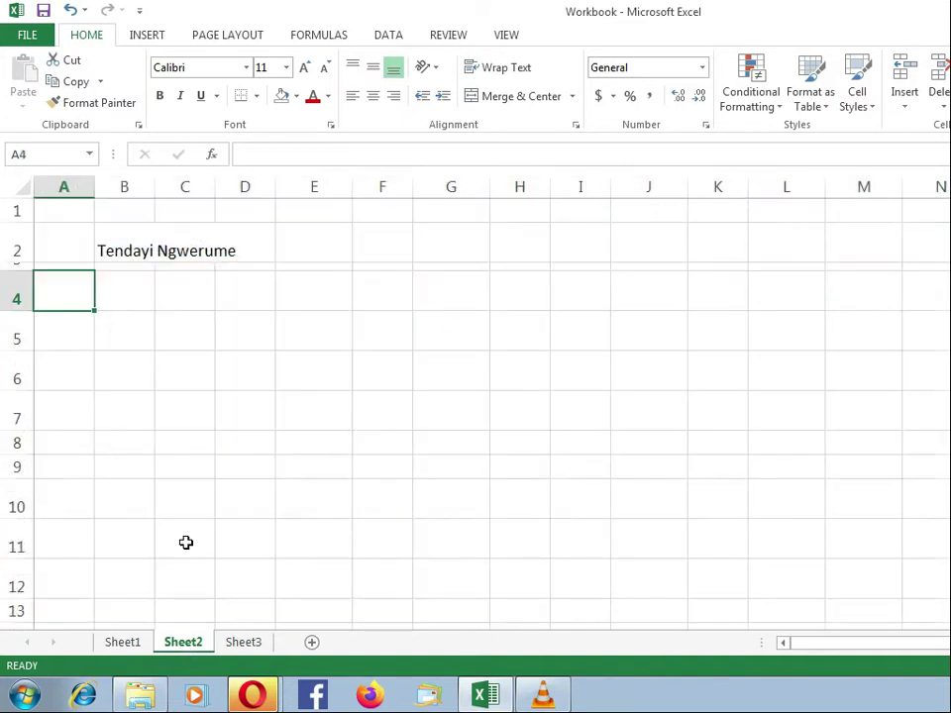
Type 'Personal Income and Expenditure Budget' into B4, then compare it with Sheet1.
click(126, 278)
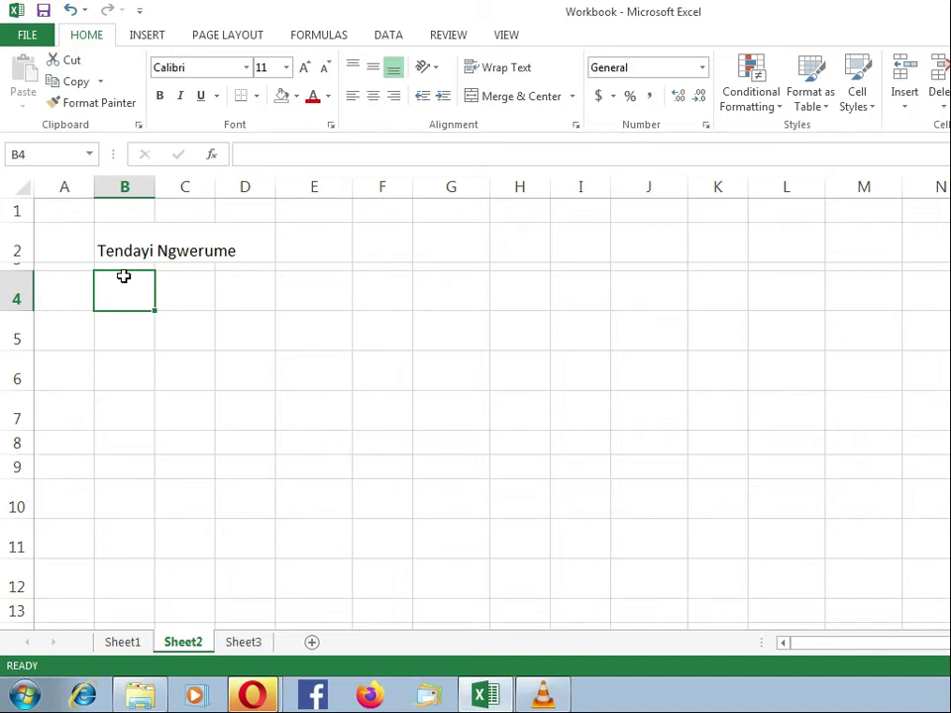
text(Per)
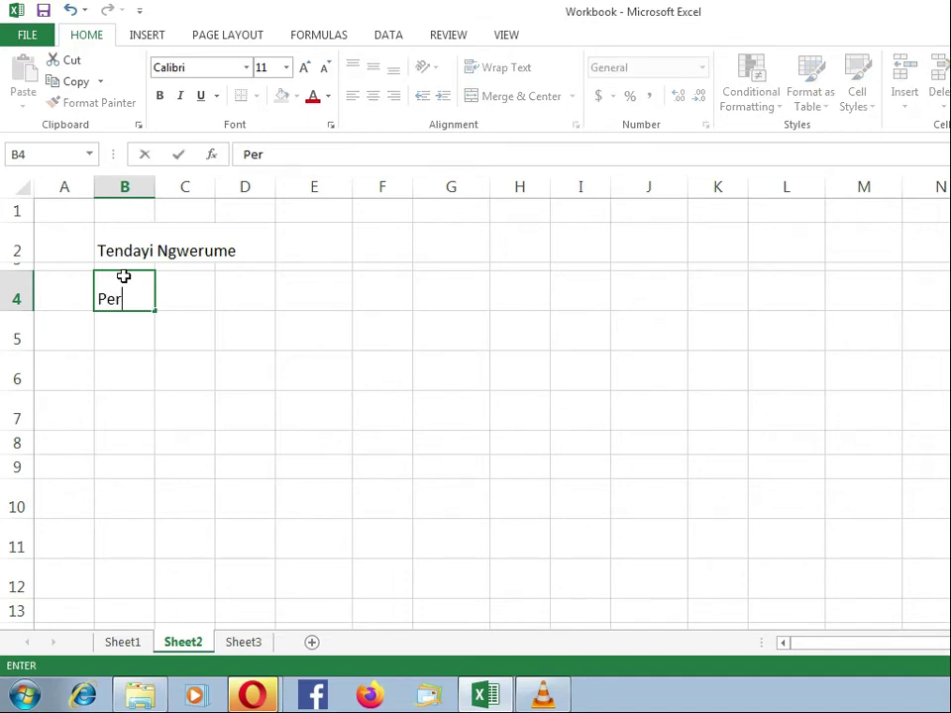
text(sonal )
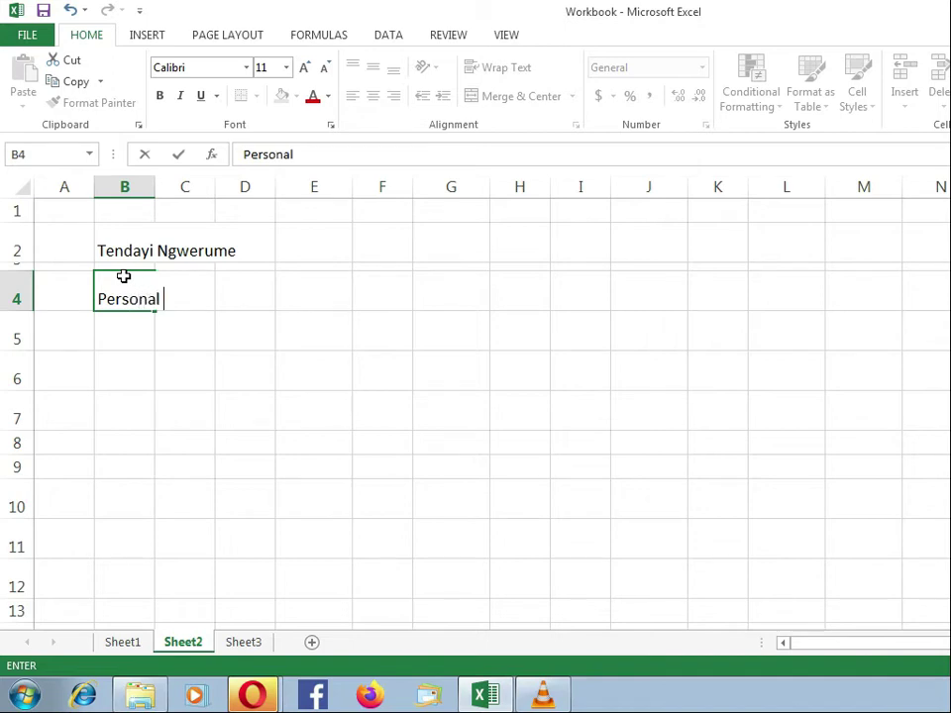
text(Income and)
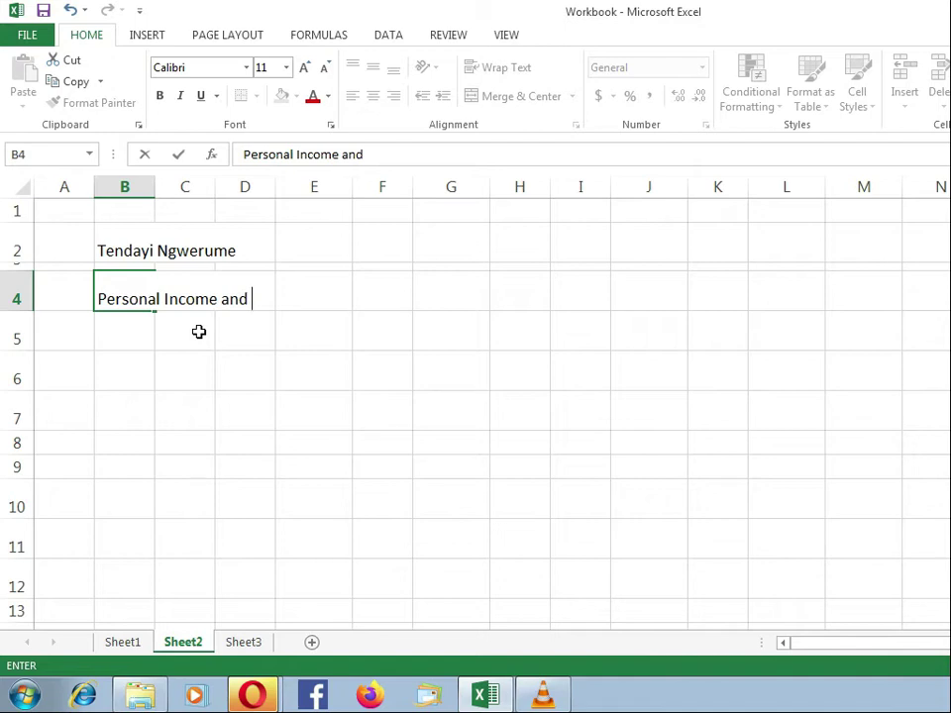
text(Expenditure)
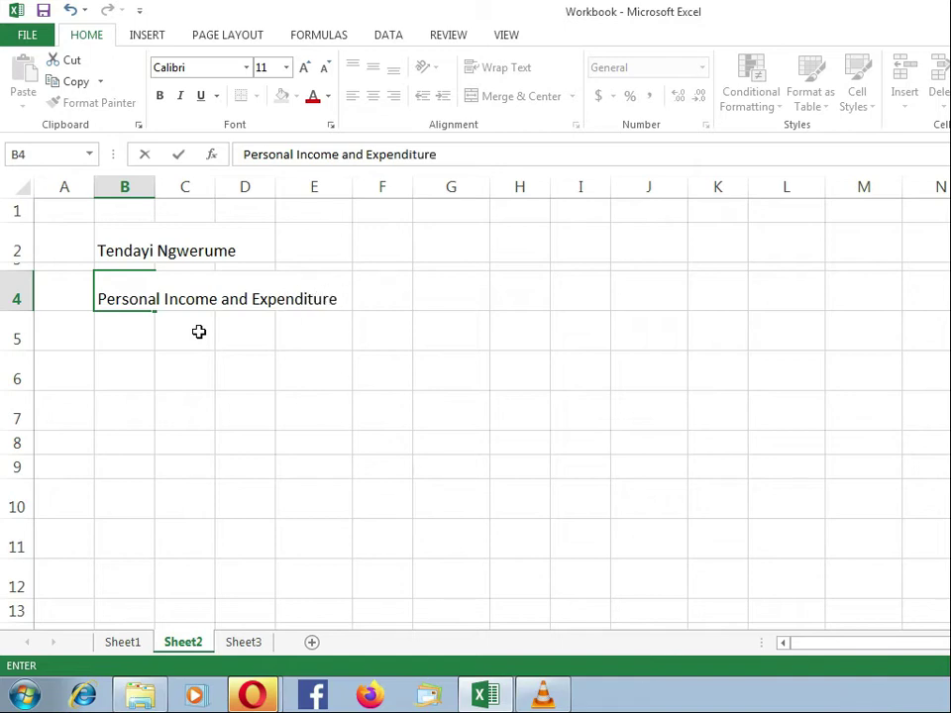
text( Budget)
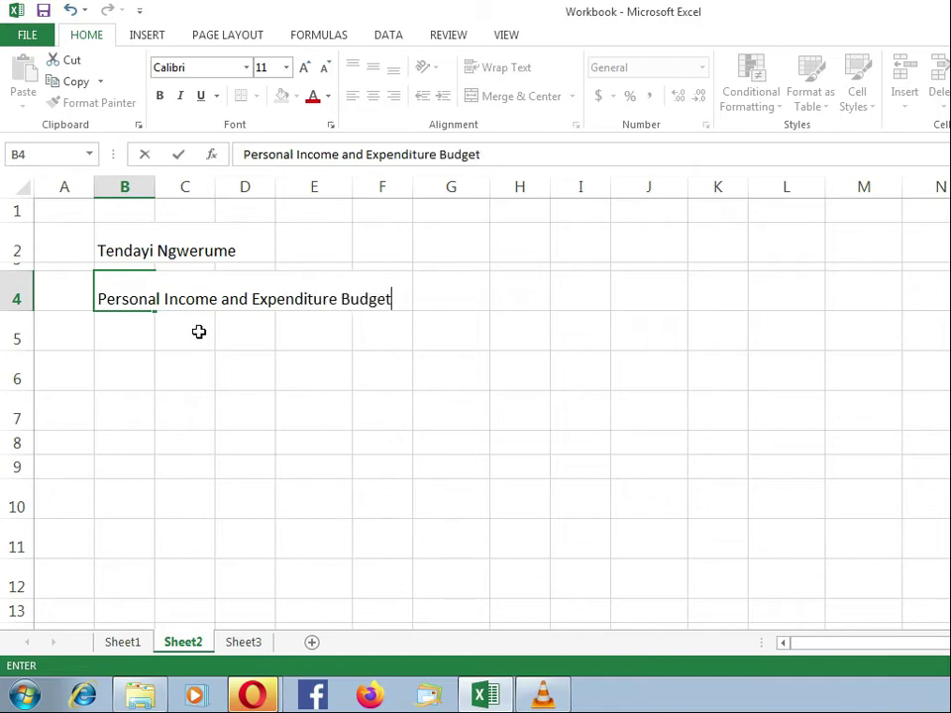
key(Return)
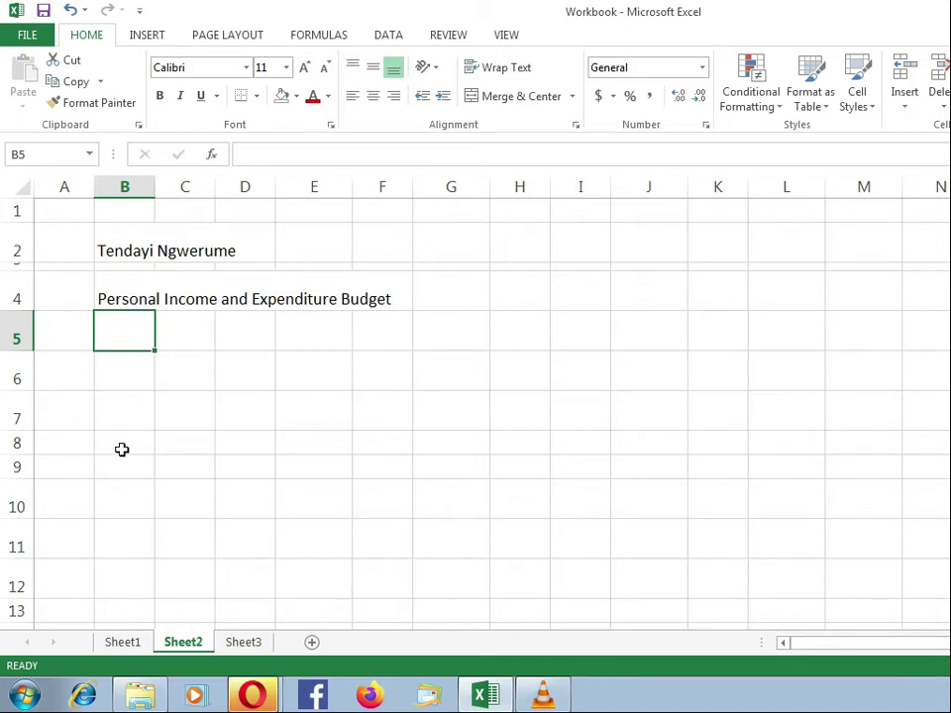
click(136, 645)
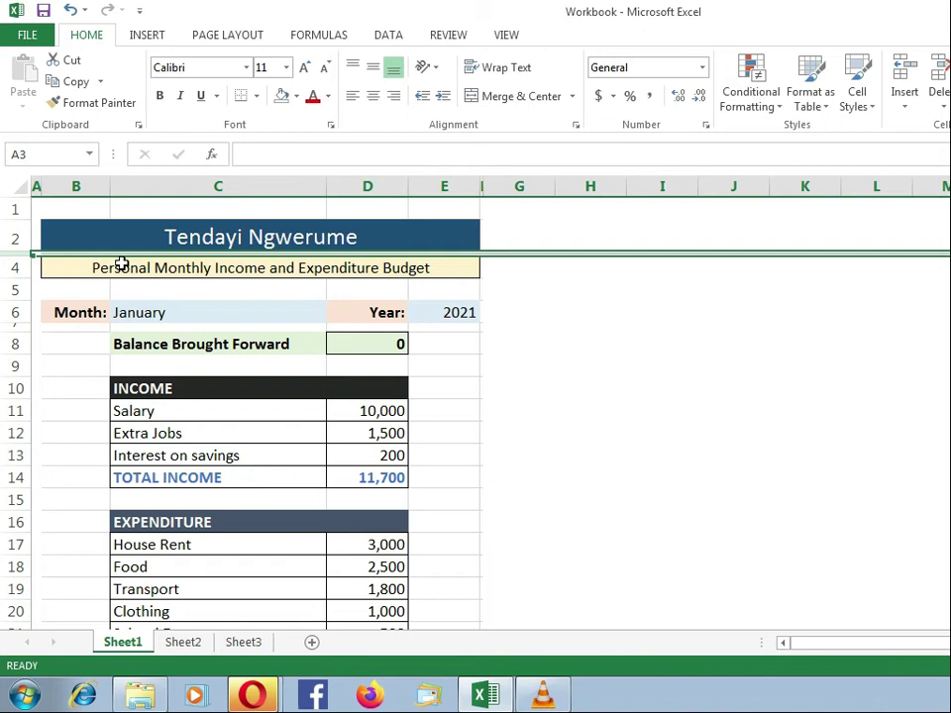
Insert 'Monthly' before 'Income' in the B4 title on Sheet2.
click(184, 645)
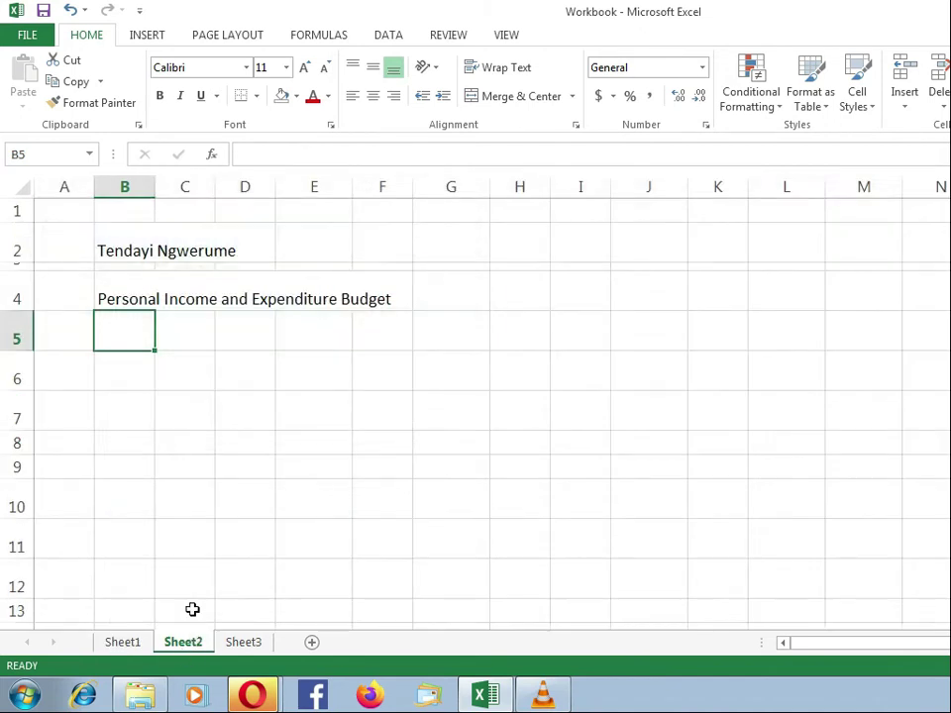
click(121, 300)
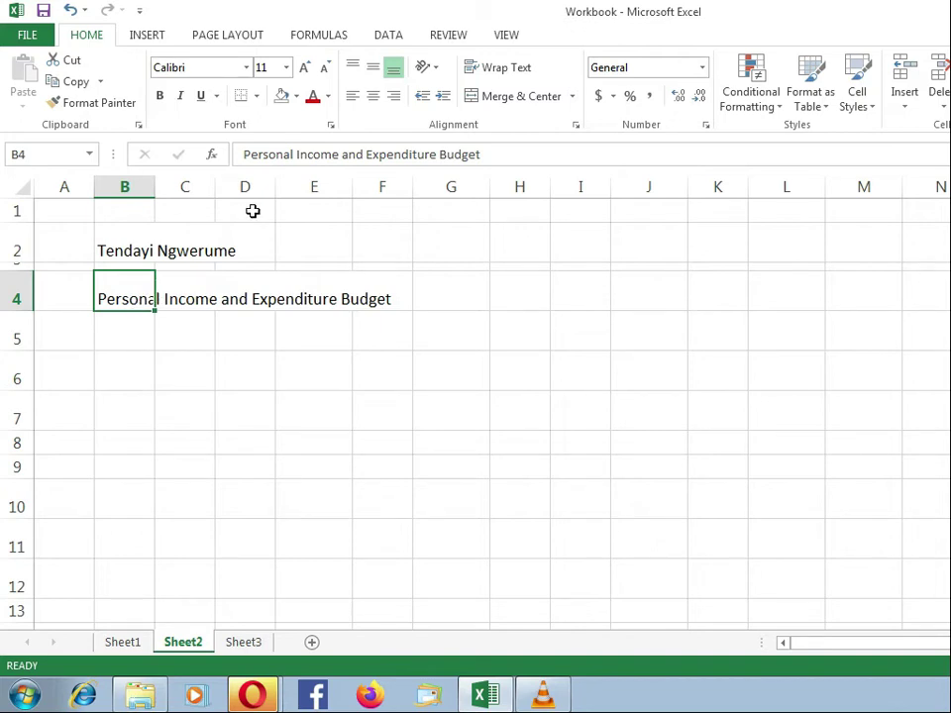
click(296, 154)
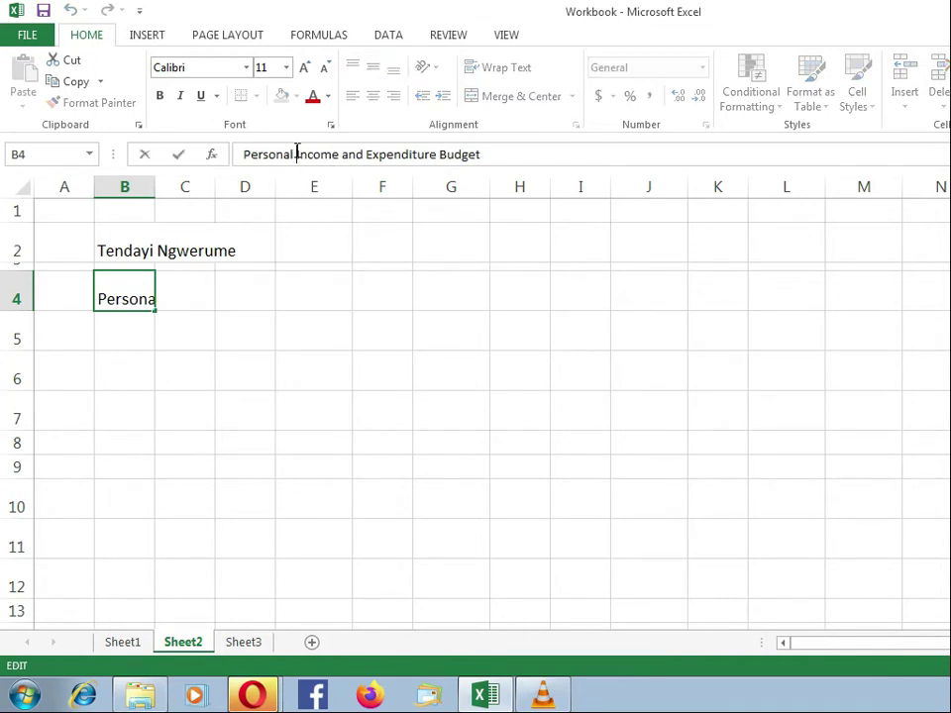
key(Right)
key(Right)
key(Right)
key(Right)
key(Left)
key(Left)
key(Left)
key(Left)
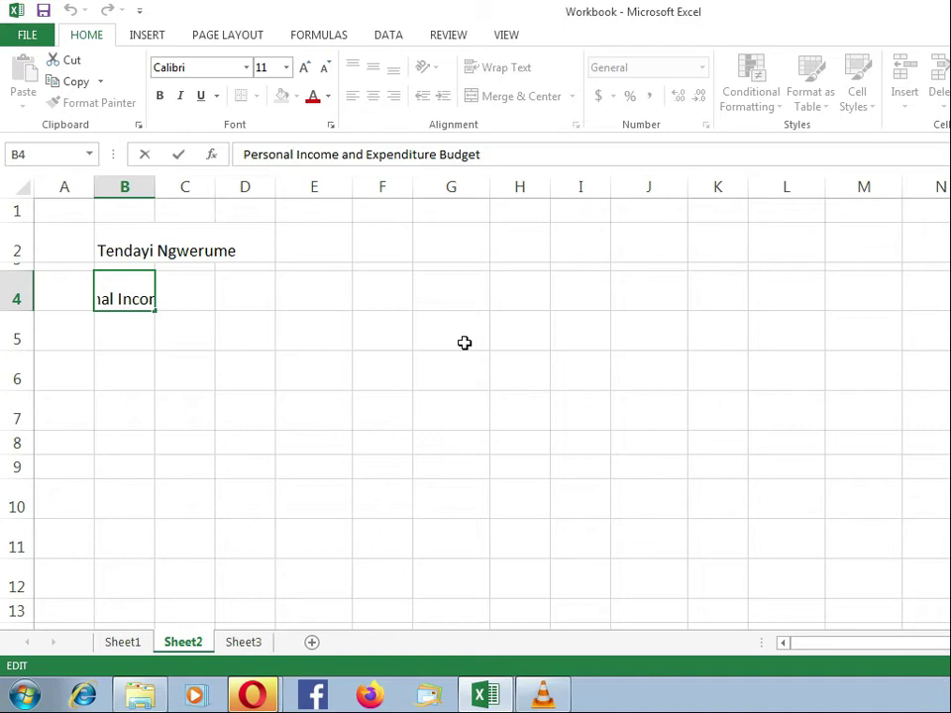
text(Monthly)
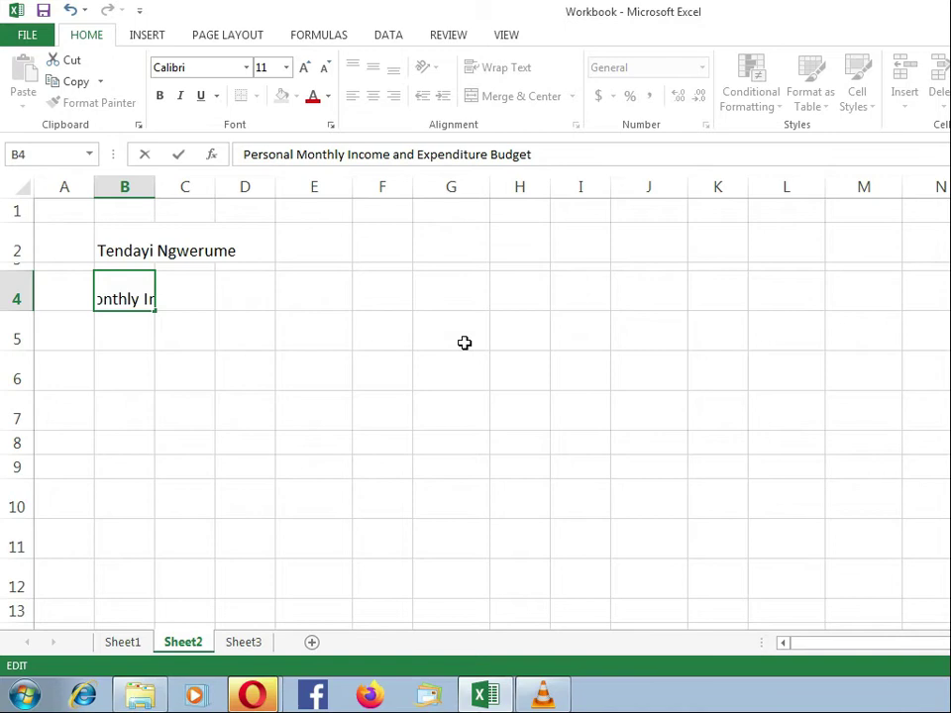
key(Return)
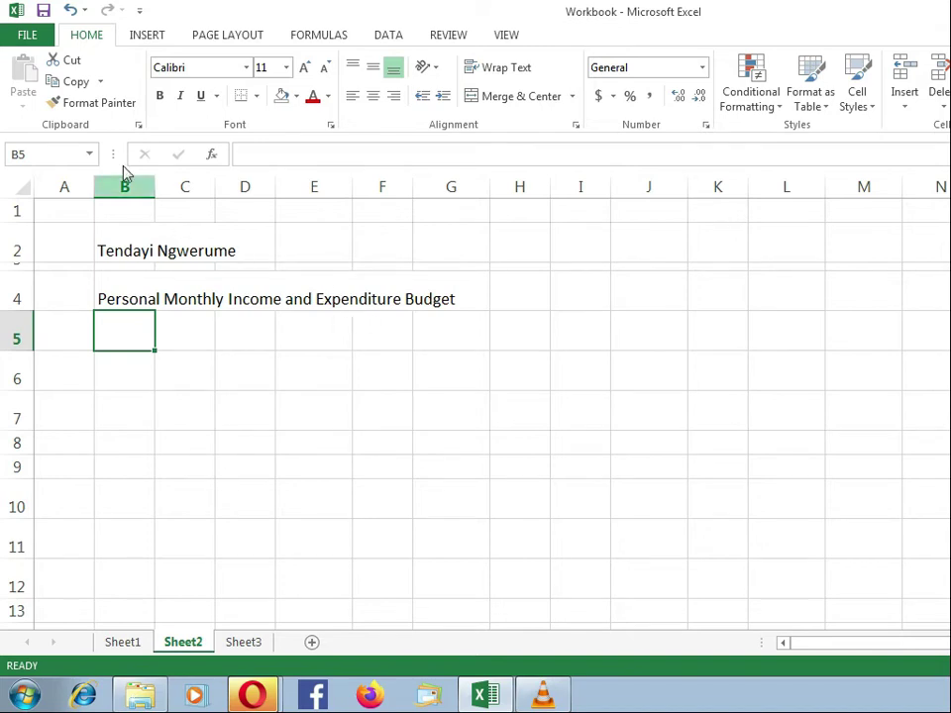
Undo the Monthly insertion and inspect the cells the B4 title spills into.
click(71, 9)
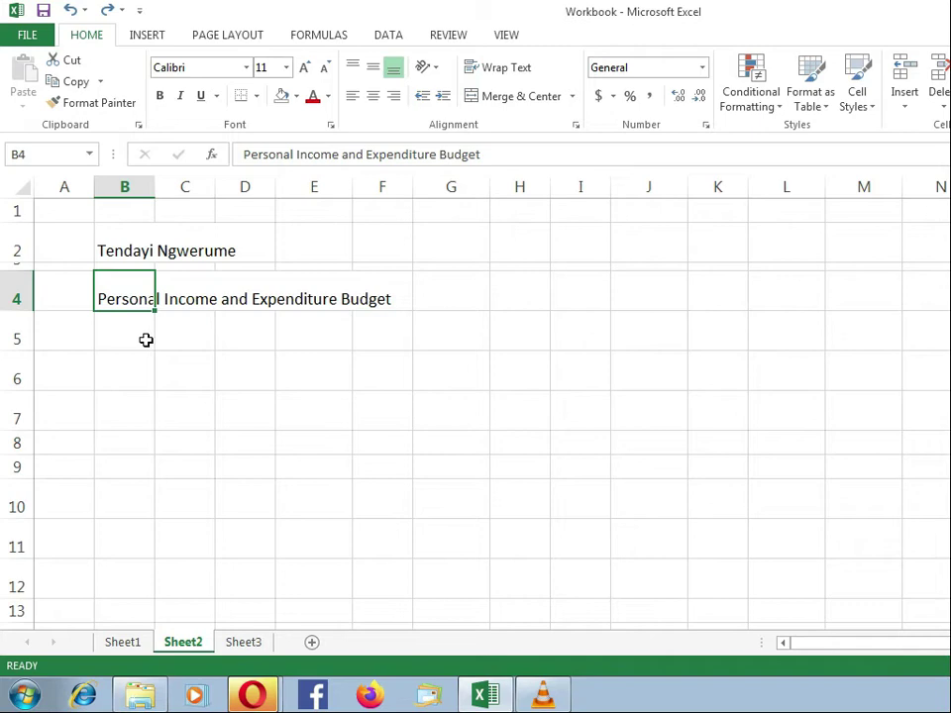
double_click(119, 296)
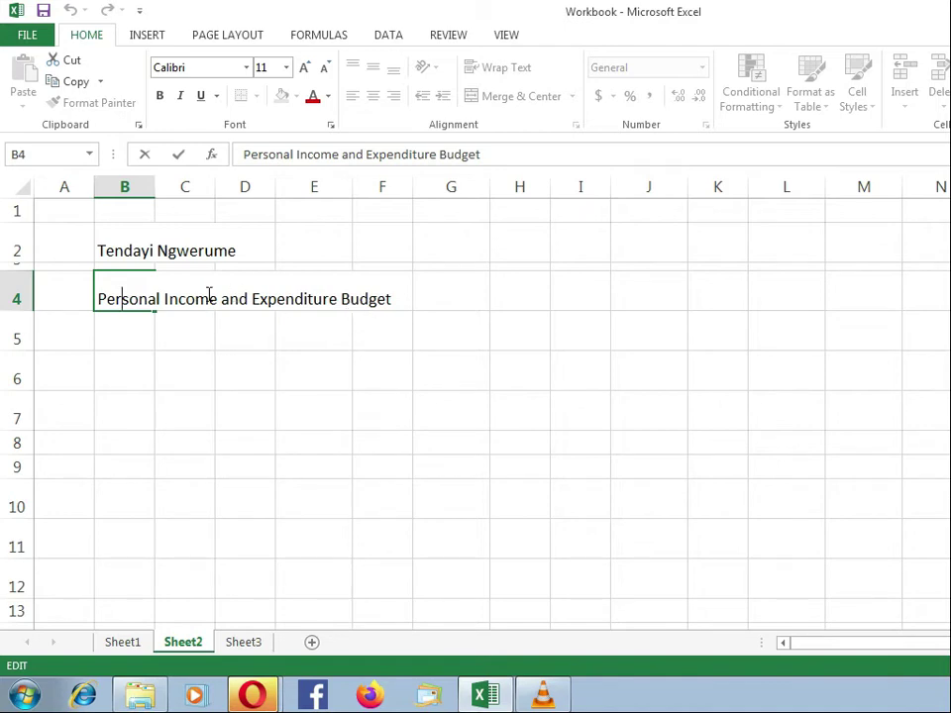
key(Escape)
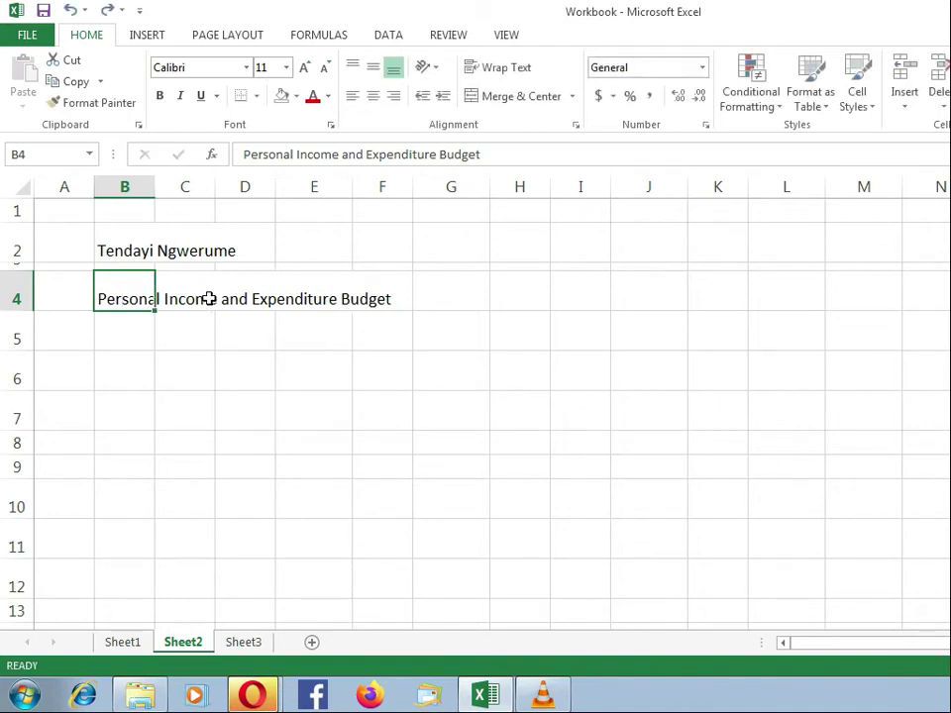
click(204, 298)
click(231, 301)
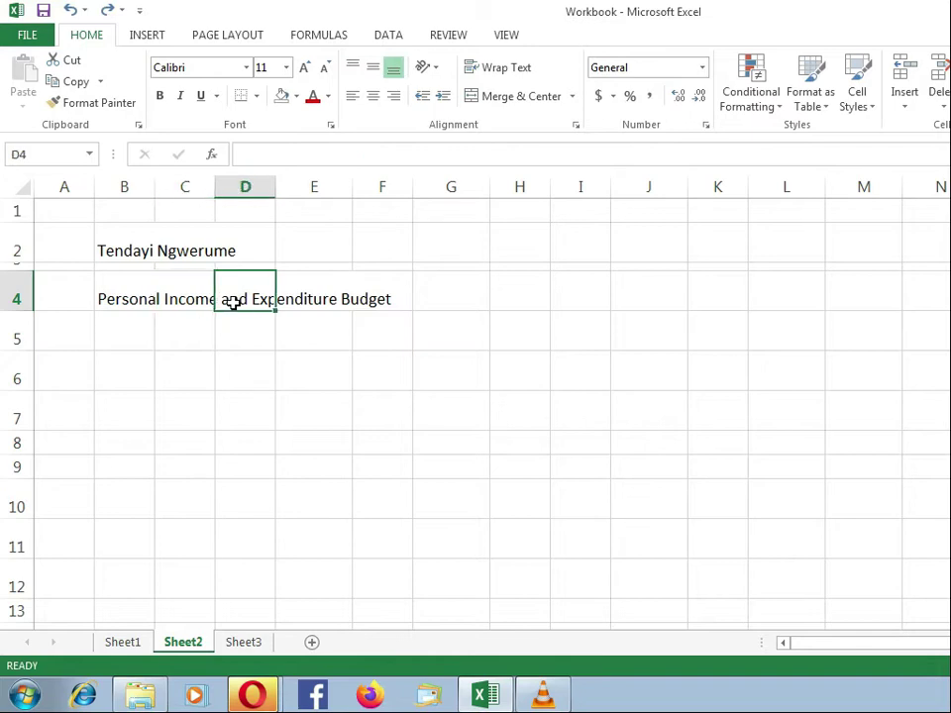
click(296, 303)
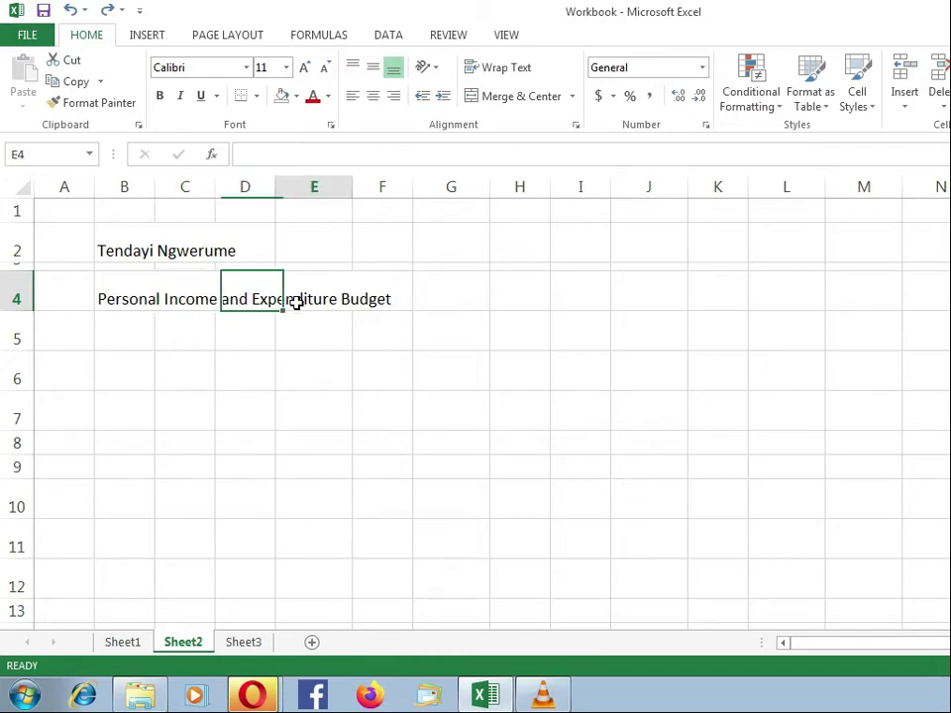
click(140, 301)
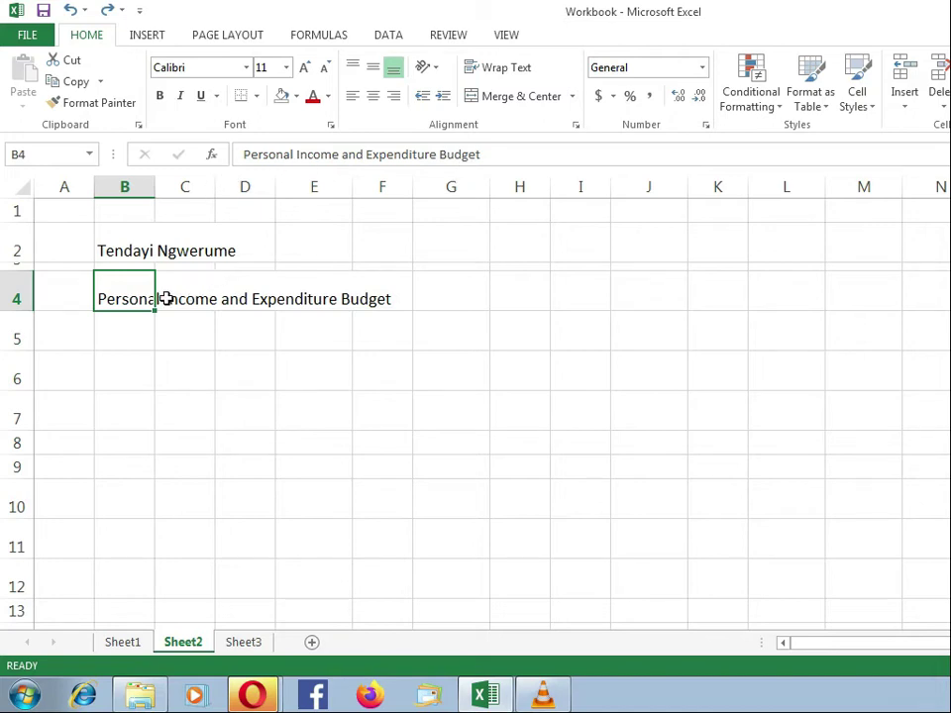
Re-insert 'Monthly' before 'Income' in the B4 title and commit it.
double_click(132, 297)
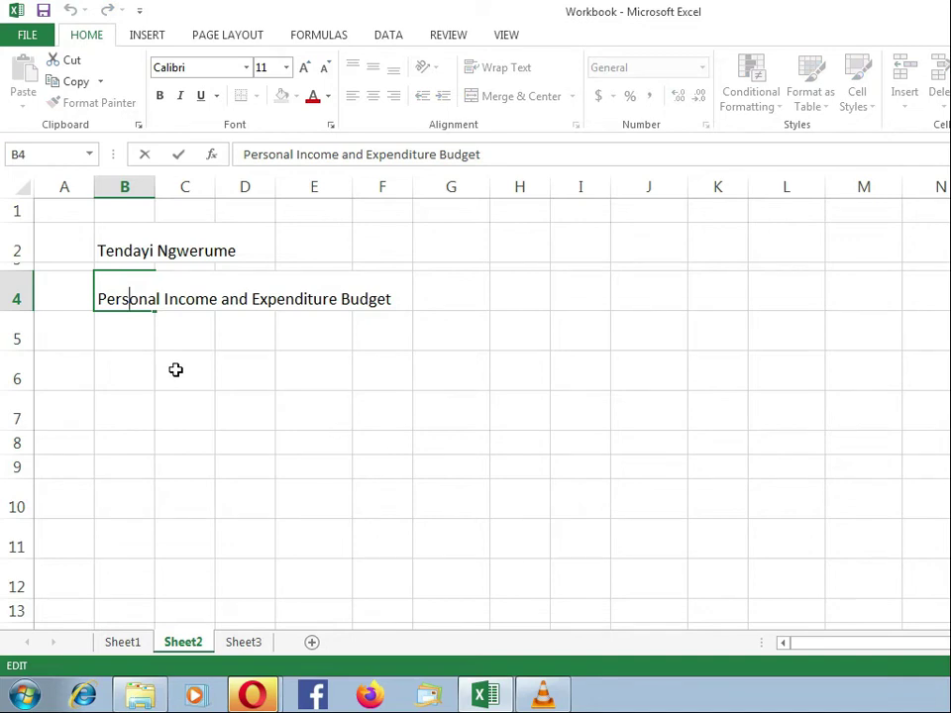
key(Right)
key(Right)
key(Right)
key(Right)
key(Right)
key(Left)
key(Left)
text(Monthly)
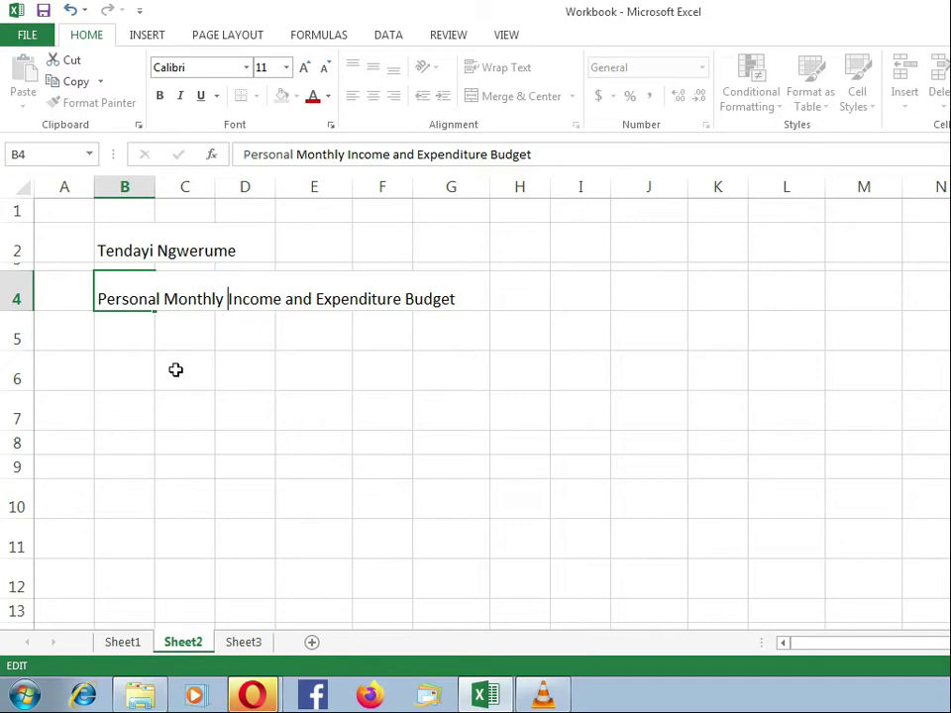
key(Return)
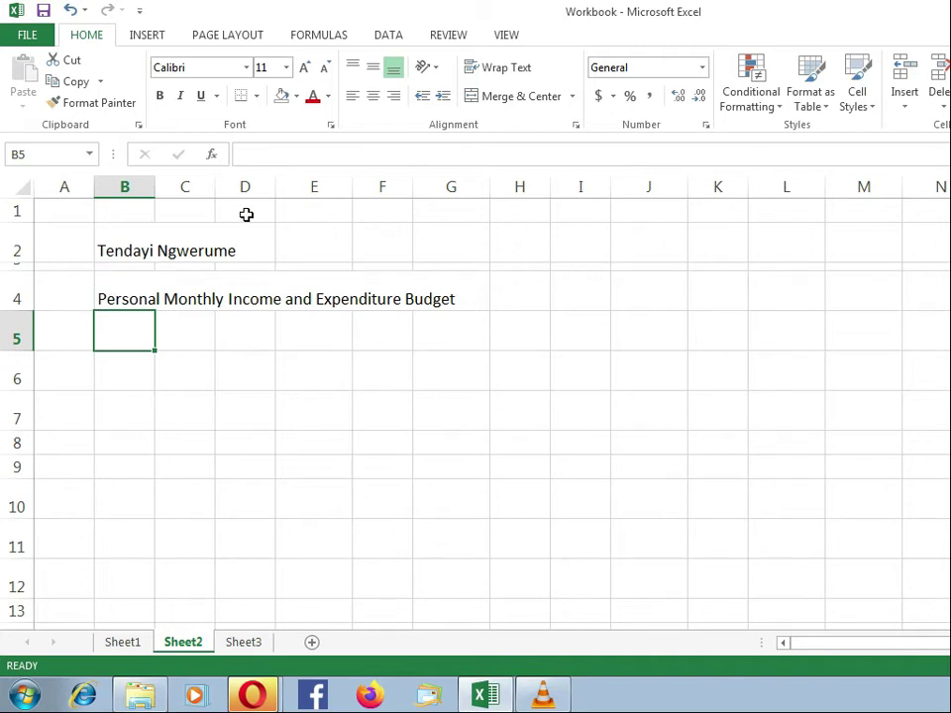
click(120, 302)
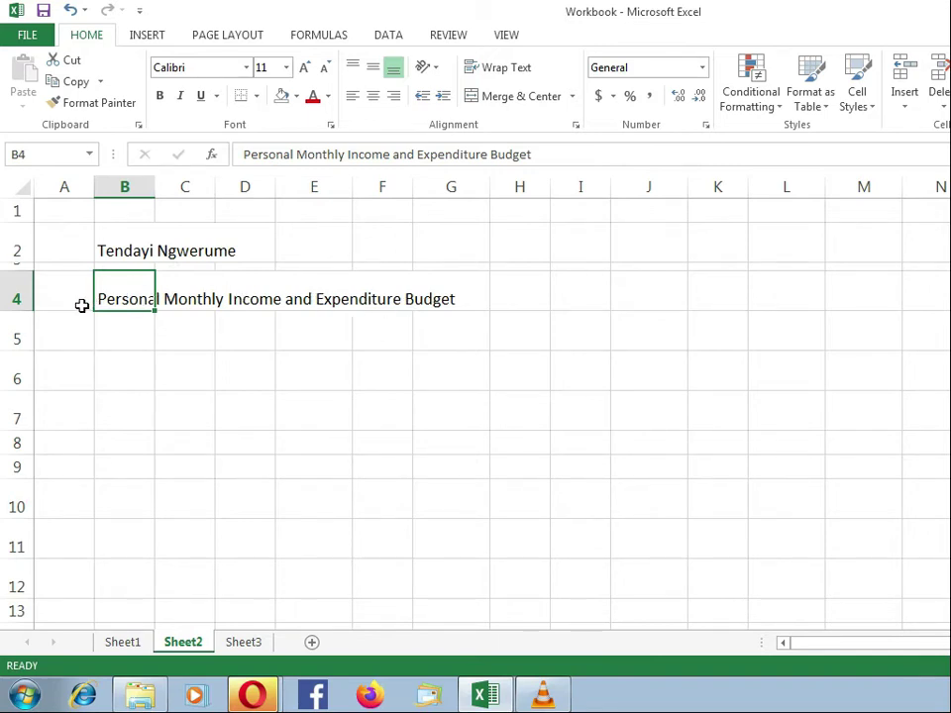
double_click(136, 299)
click(183, 301)
click(257, 299)
click(349, 301)
click(394, 301)
click(422, 300)
click(130, 300)
key(Return)
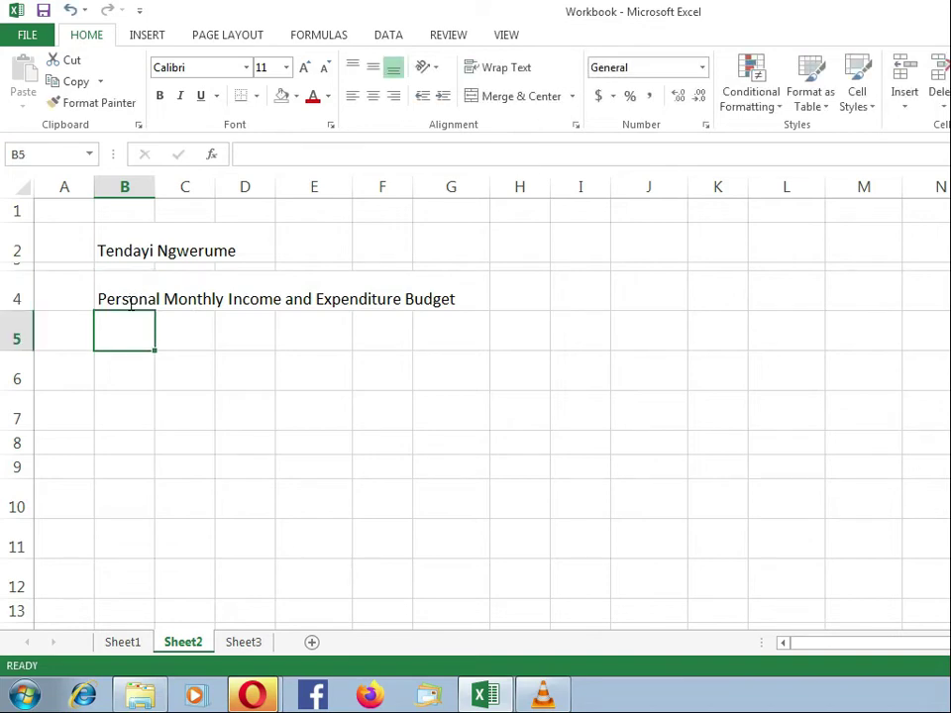
click(136, 300)
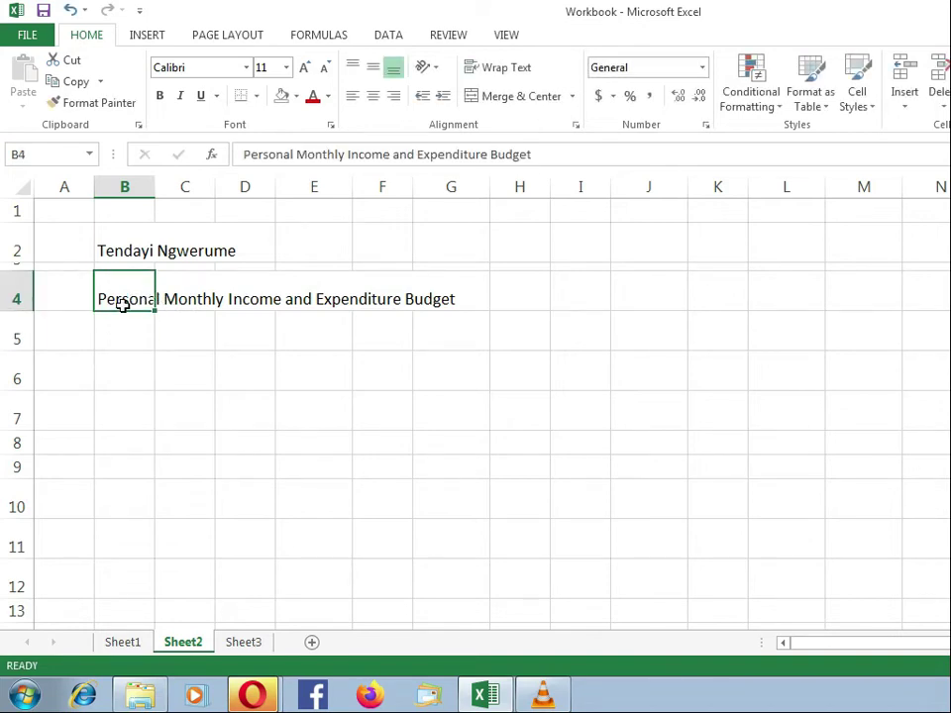
click(196, 298)
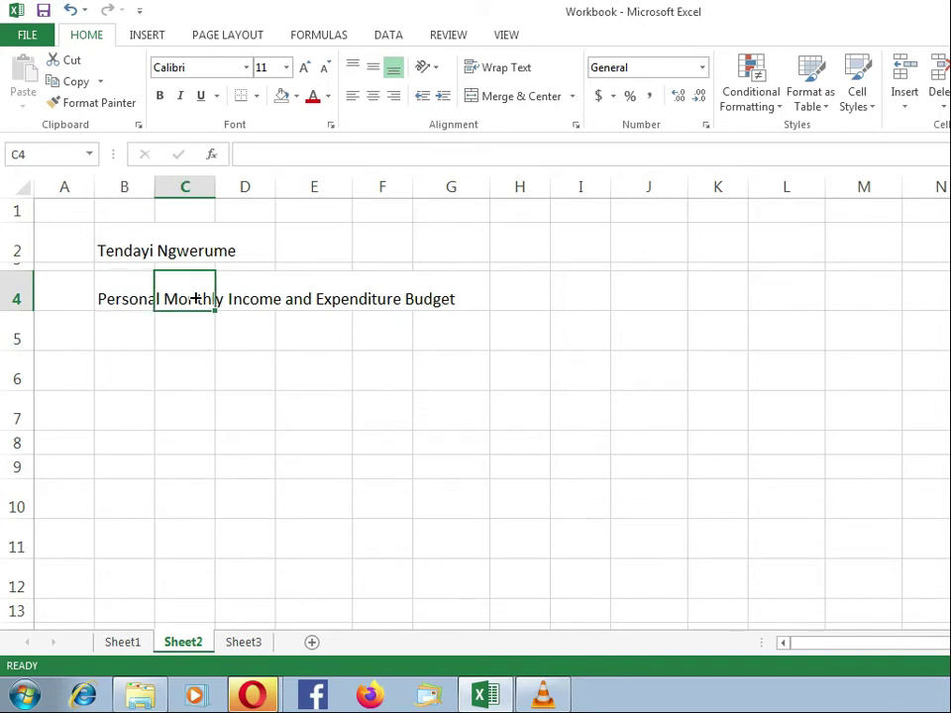
click(268, 300)
click(308, 298)
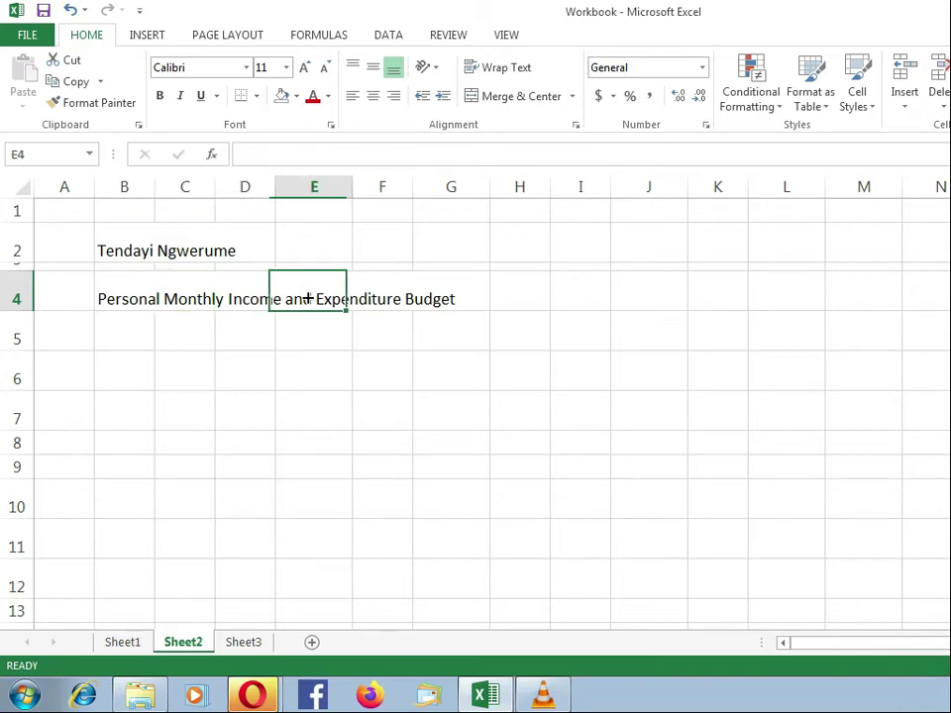
click(371, 298)
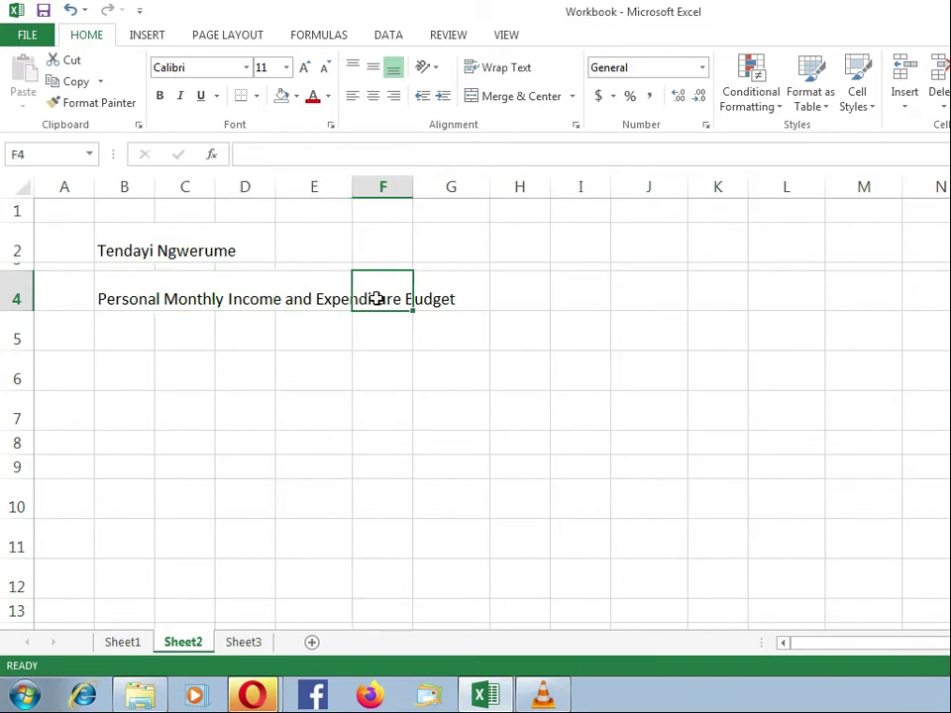
click(310, 299)
click(242, 299)
click(194, 298)
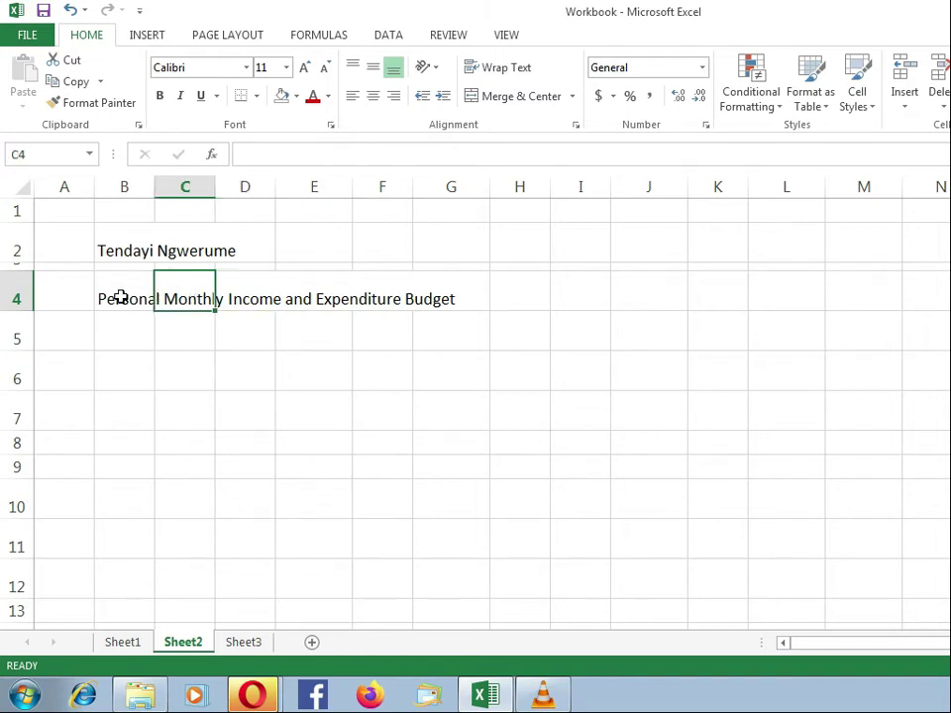
click(120, 298)
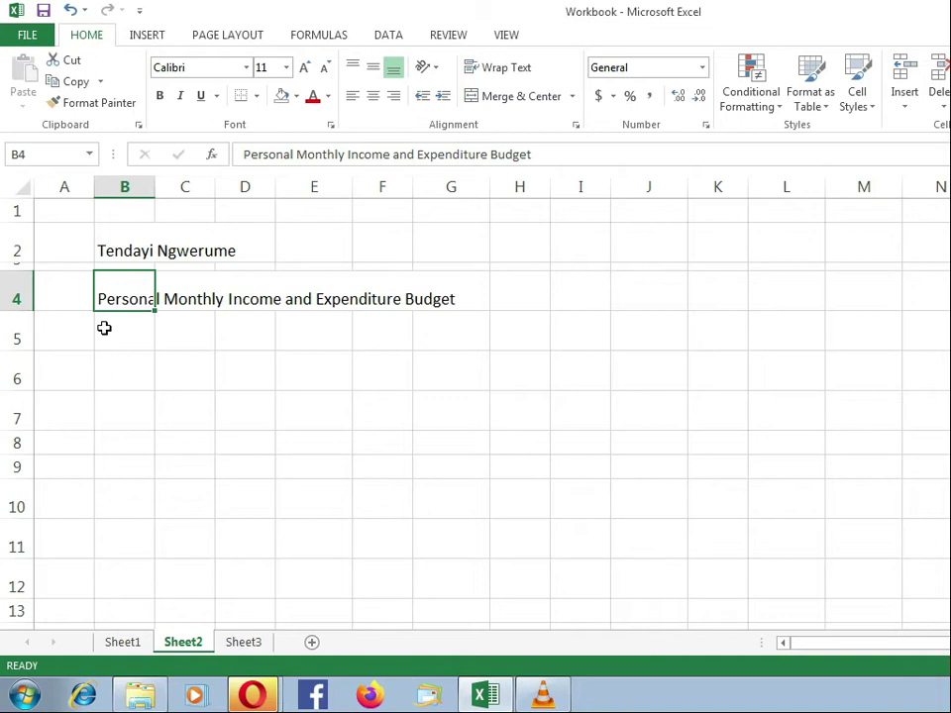
click(123, 642)
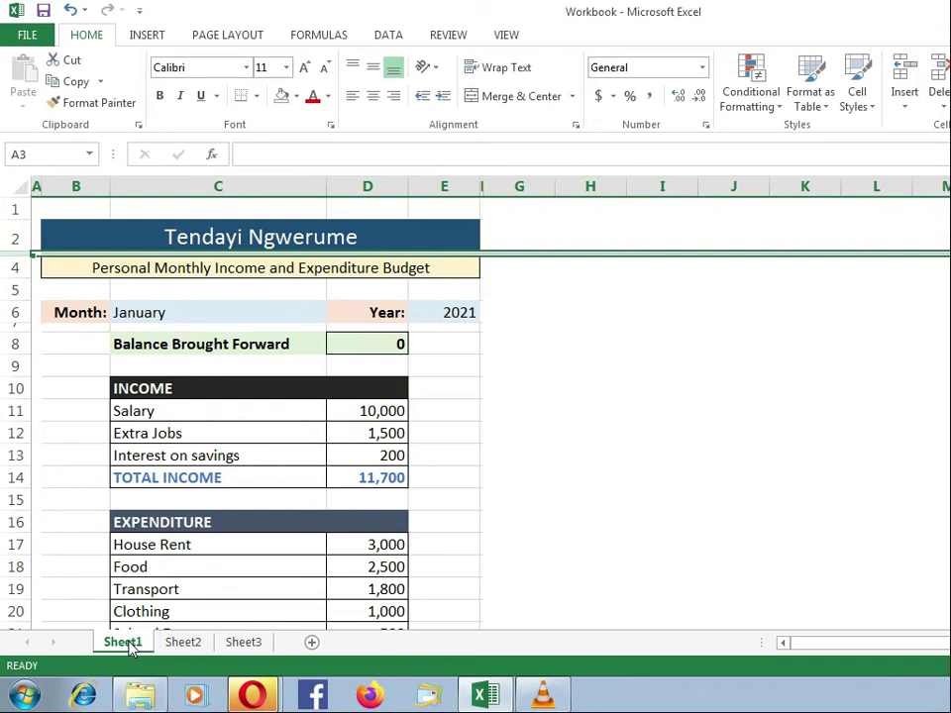
click(17, 289)
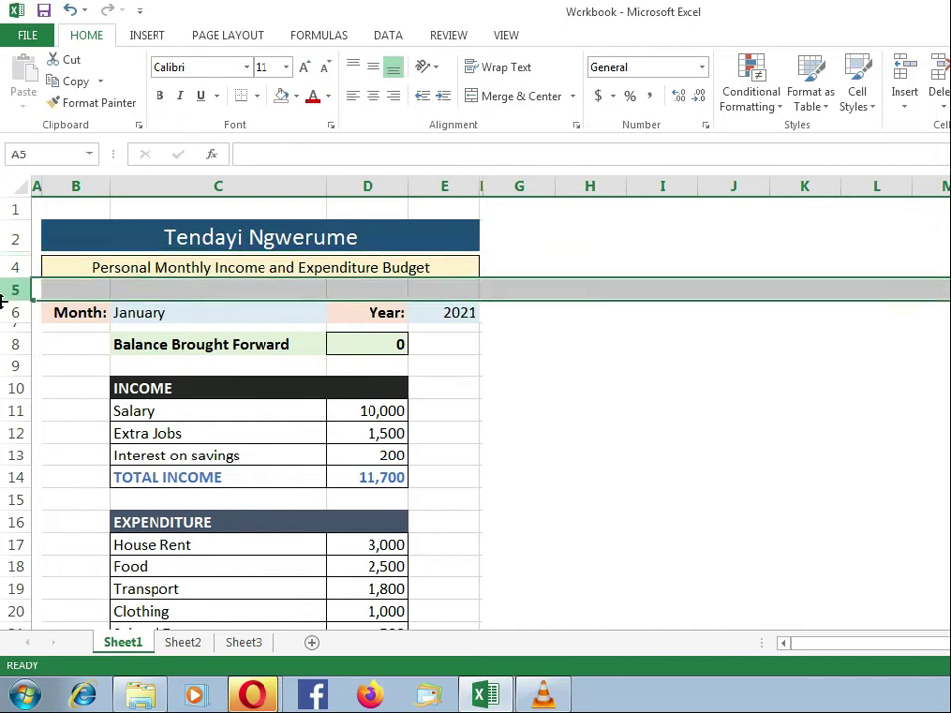
click(72, 312)
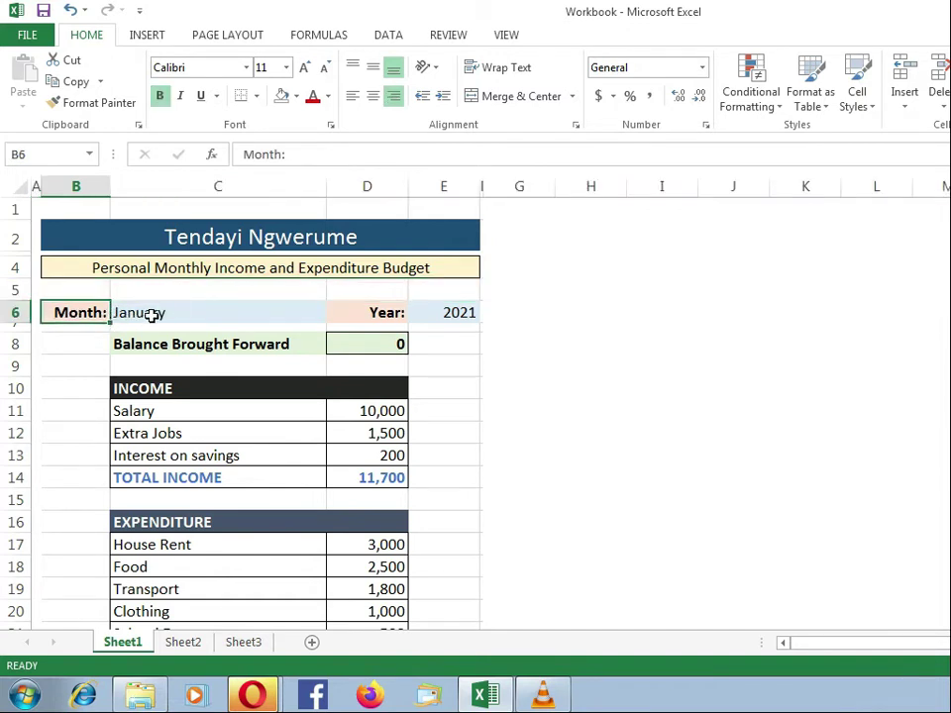
click(171, 315)
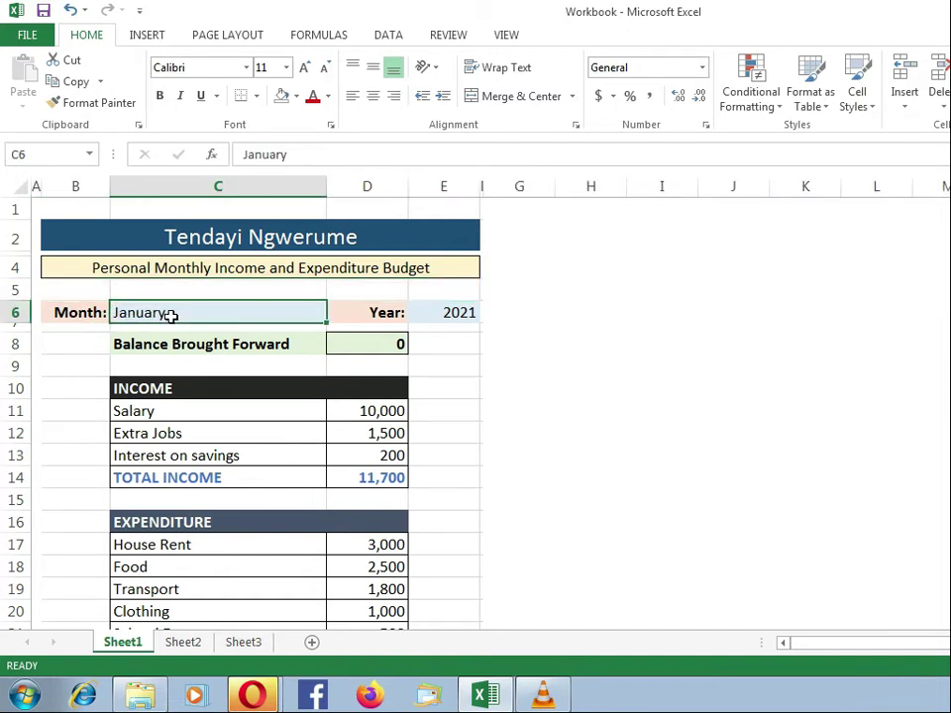
click(372, 315)
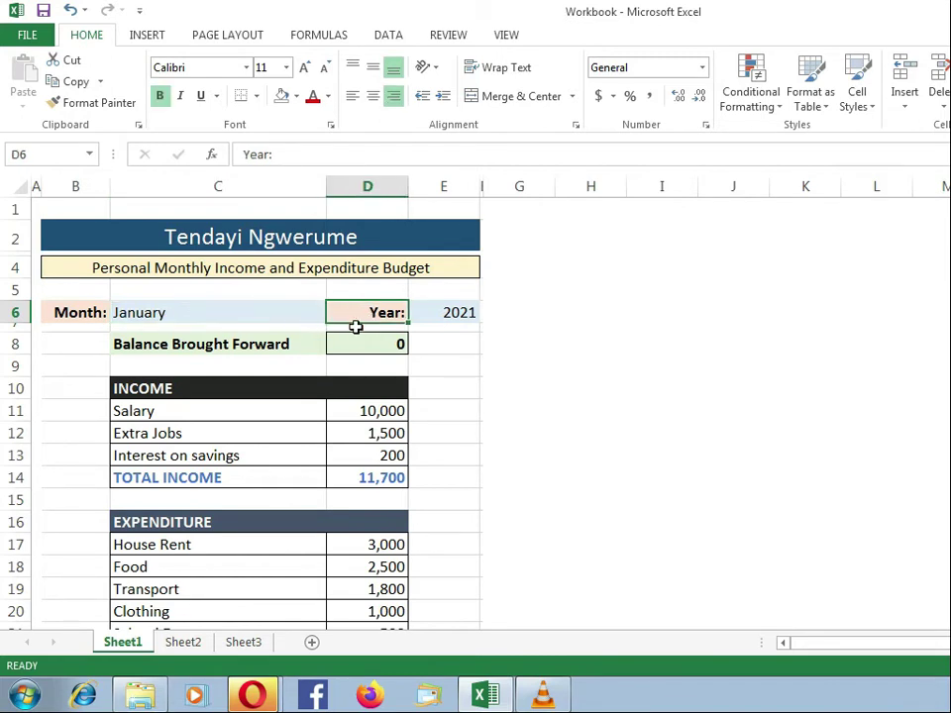
click(451, 314)
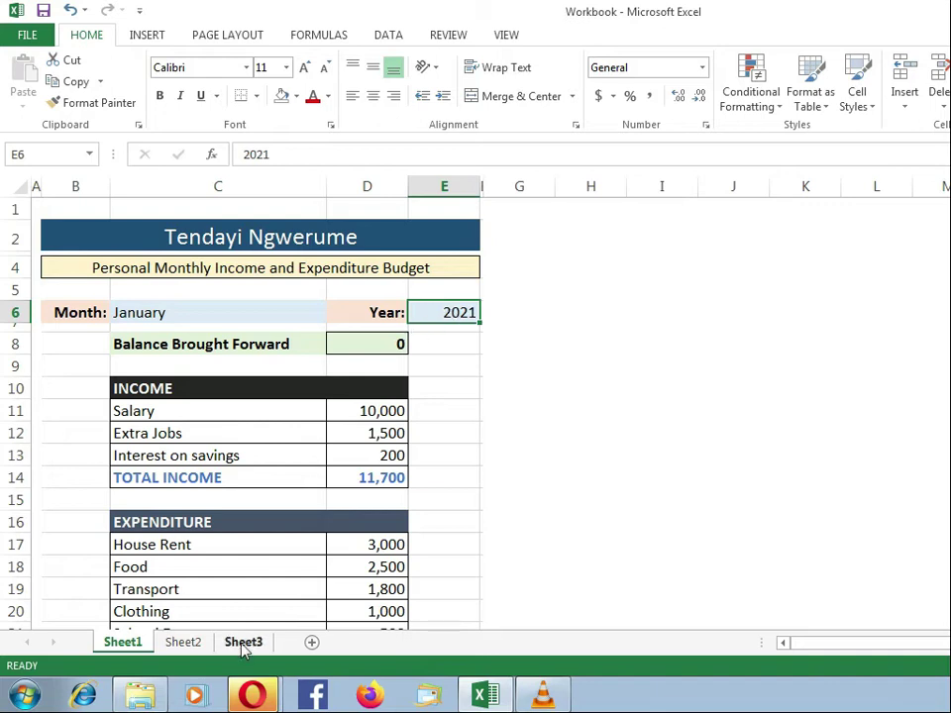
click(182, 644)
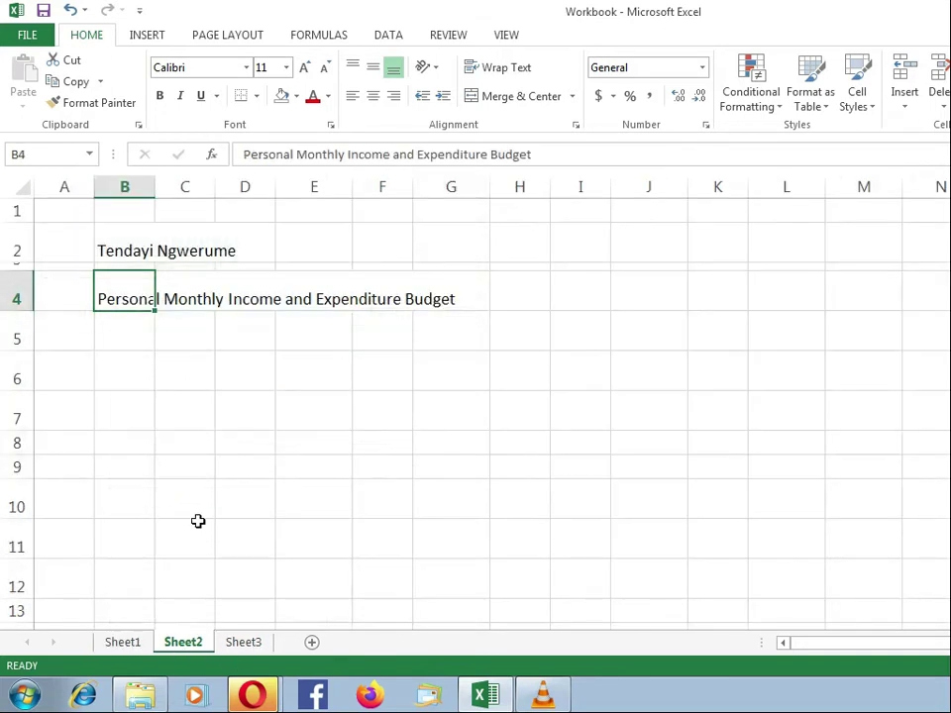
click(127, 365)
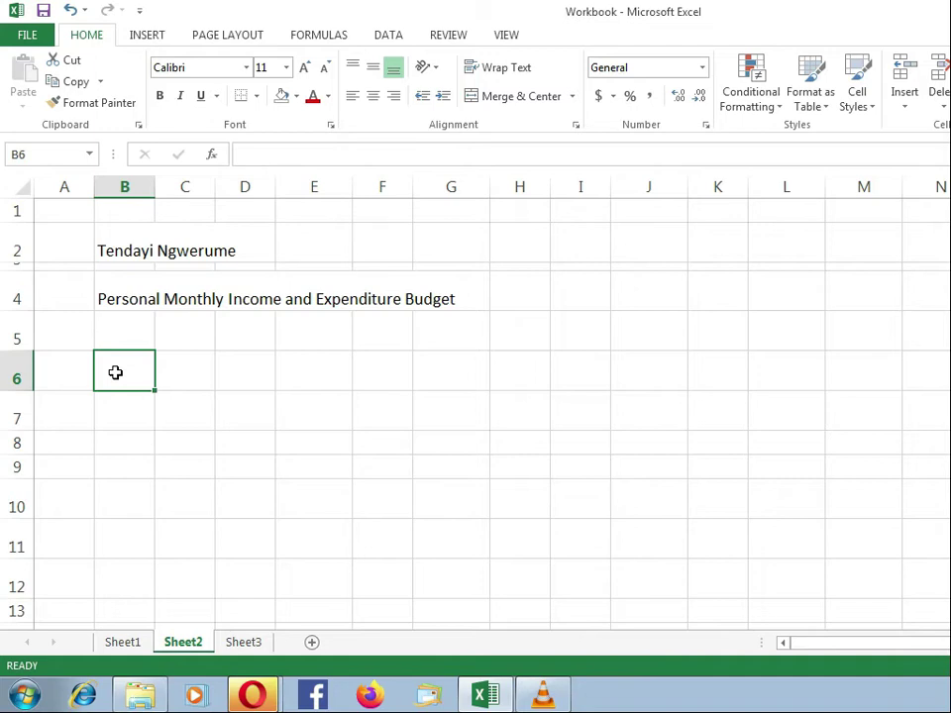
Enter Month:, January, Year: and 2021 across cells B6 to E6.
text(M)
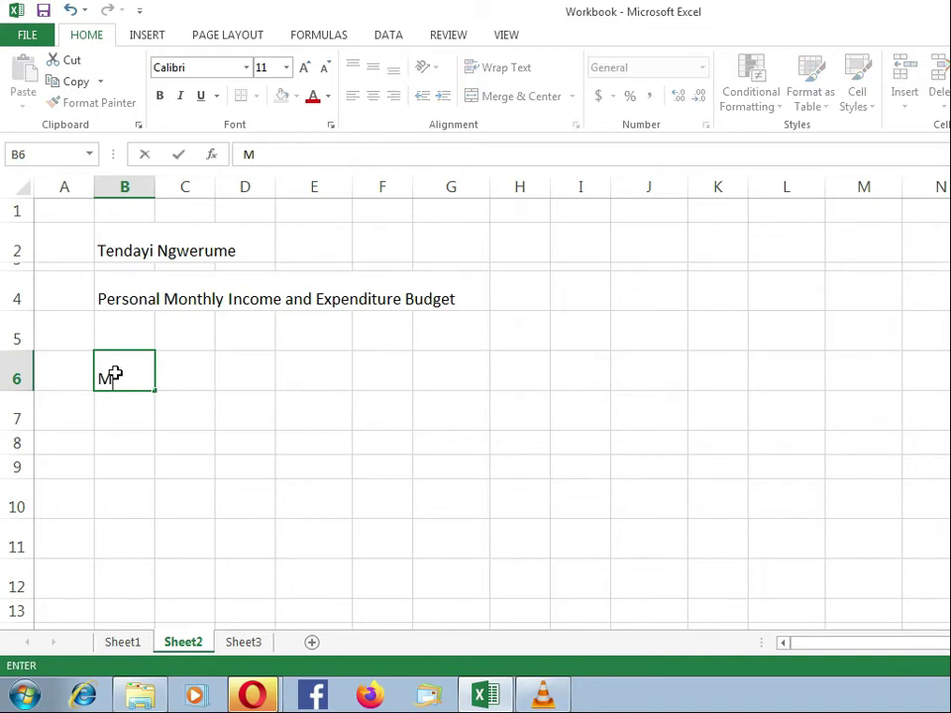
text(onth:)
key(Tab)
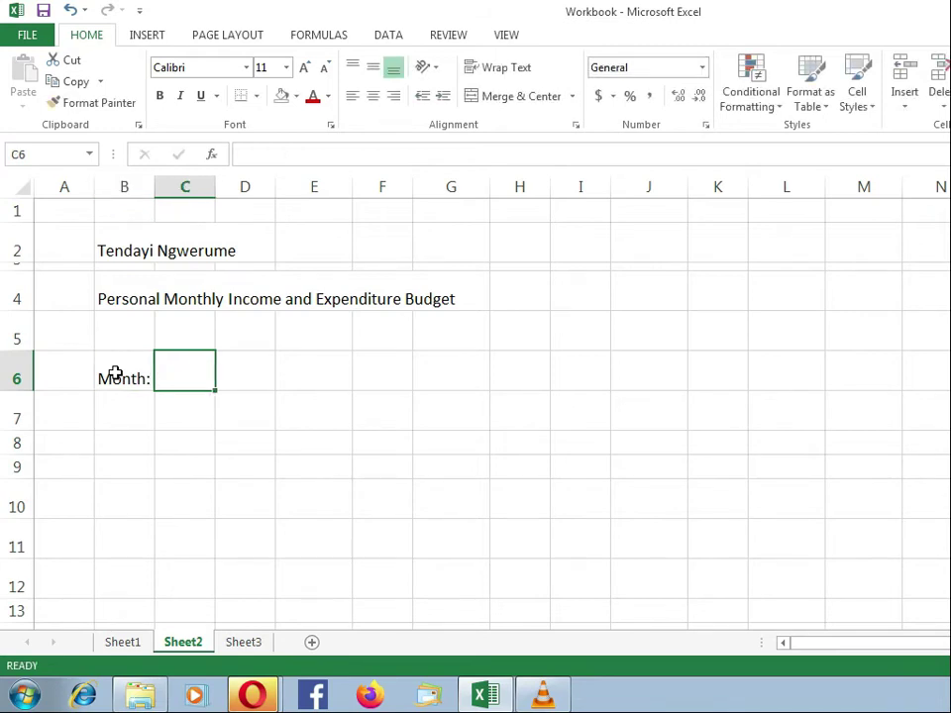
text(Janua)
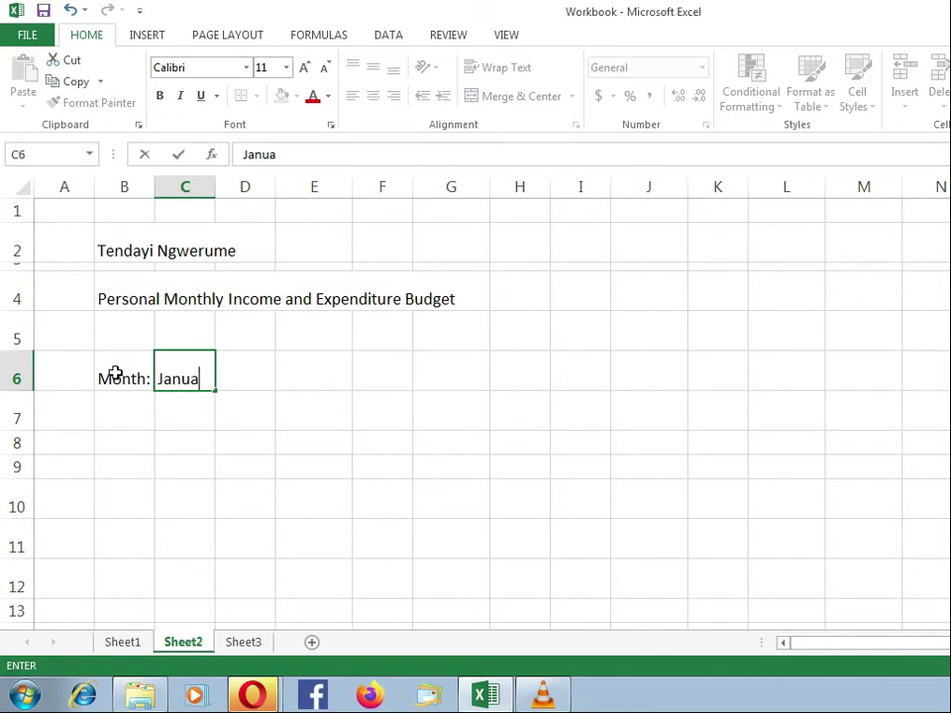
text(ry)
key(Tab)
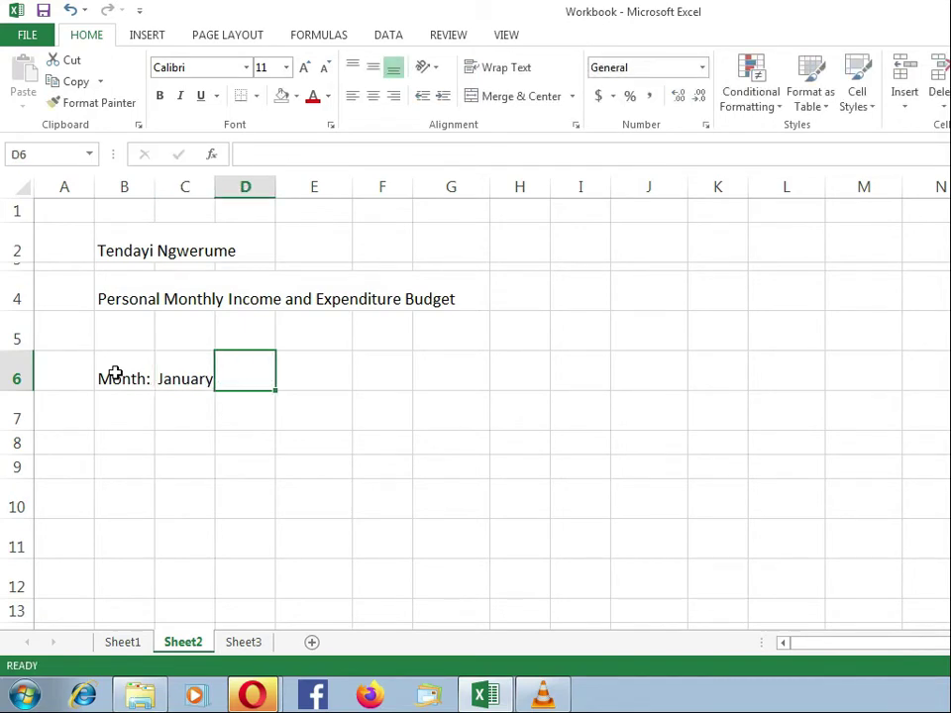
text(Year:)
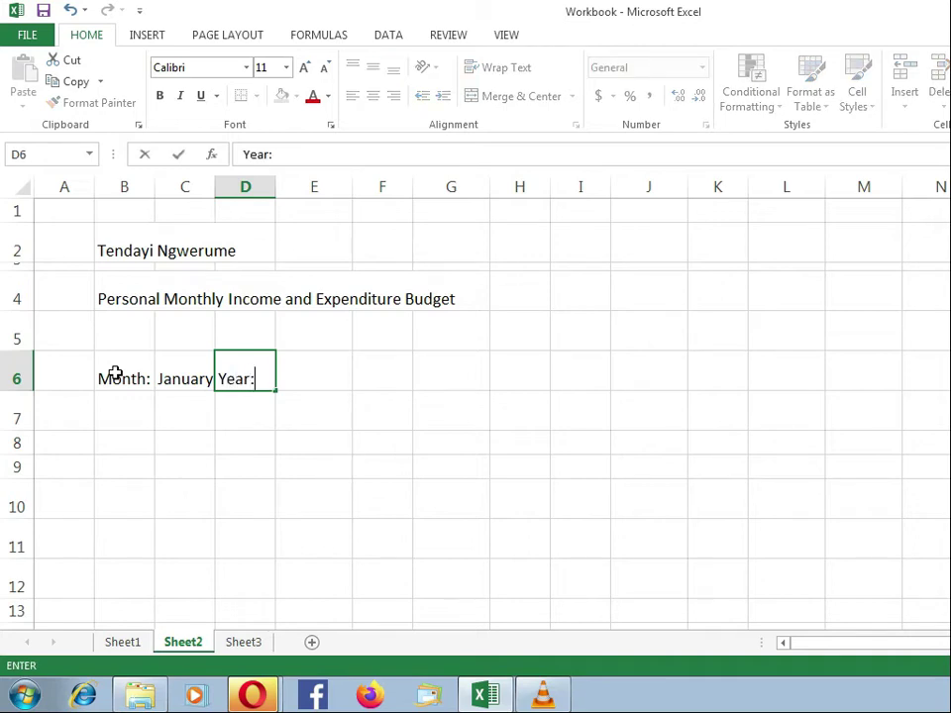
key(Tab)
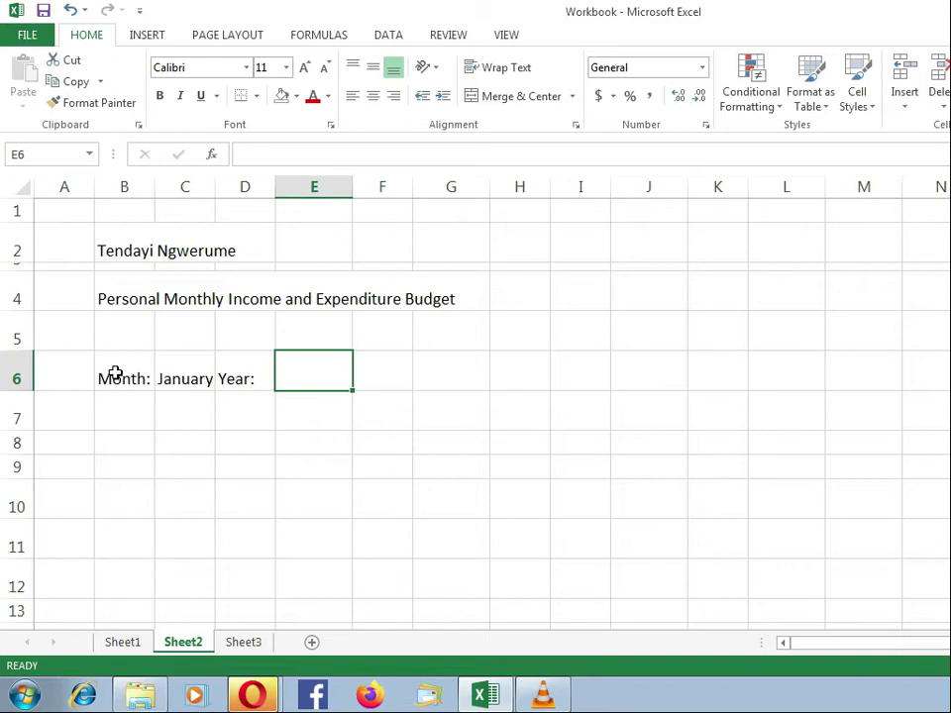
text(2021)
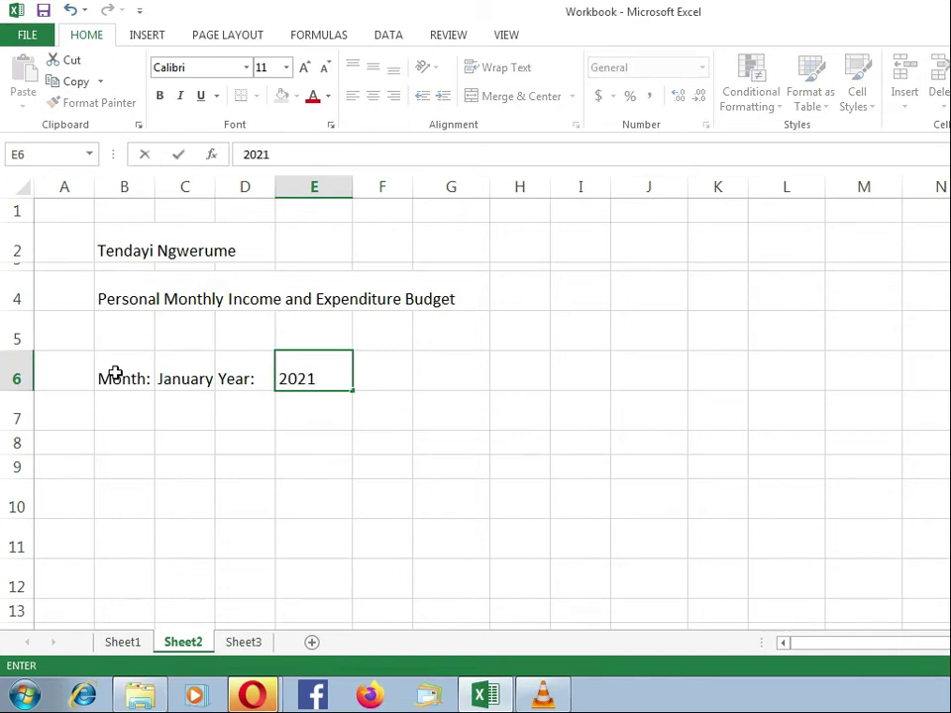
key(Return)
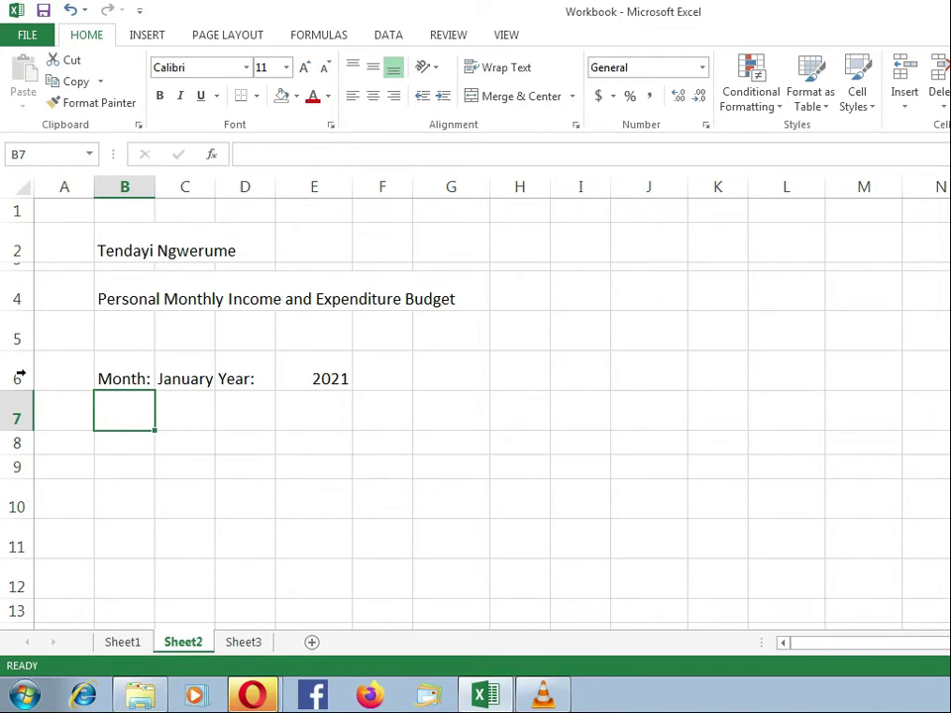
Shrink row 7 on Sheet2 to a thin spacer (about 4.5) like Sheet1's gap.
click(123, 642)
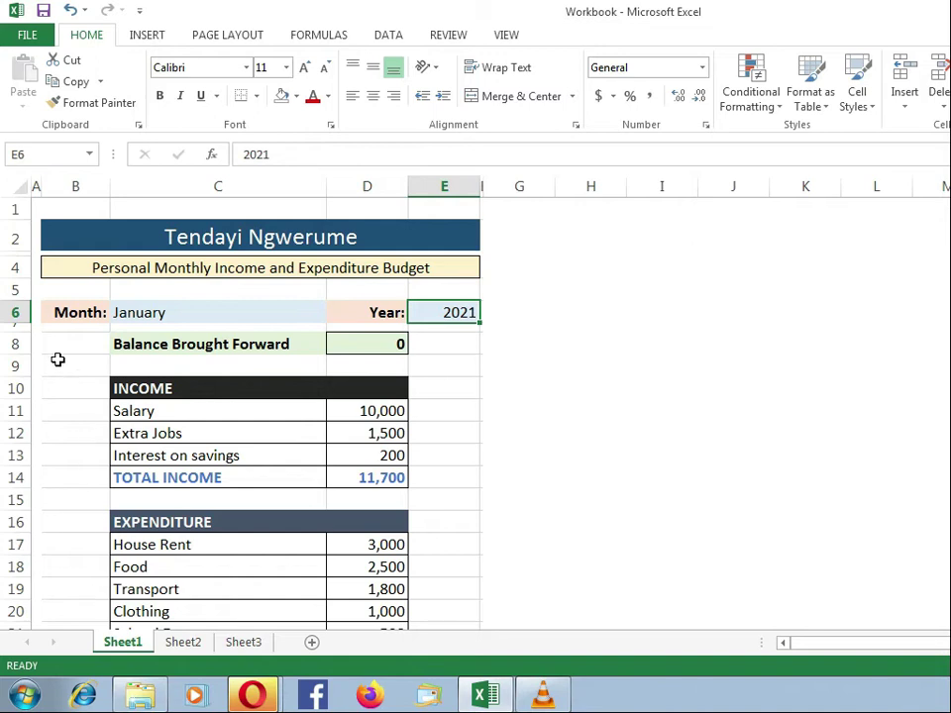
click(8, 327)
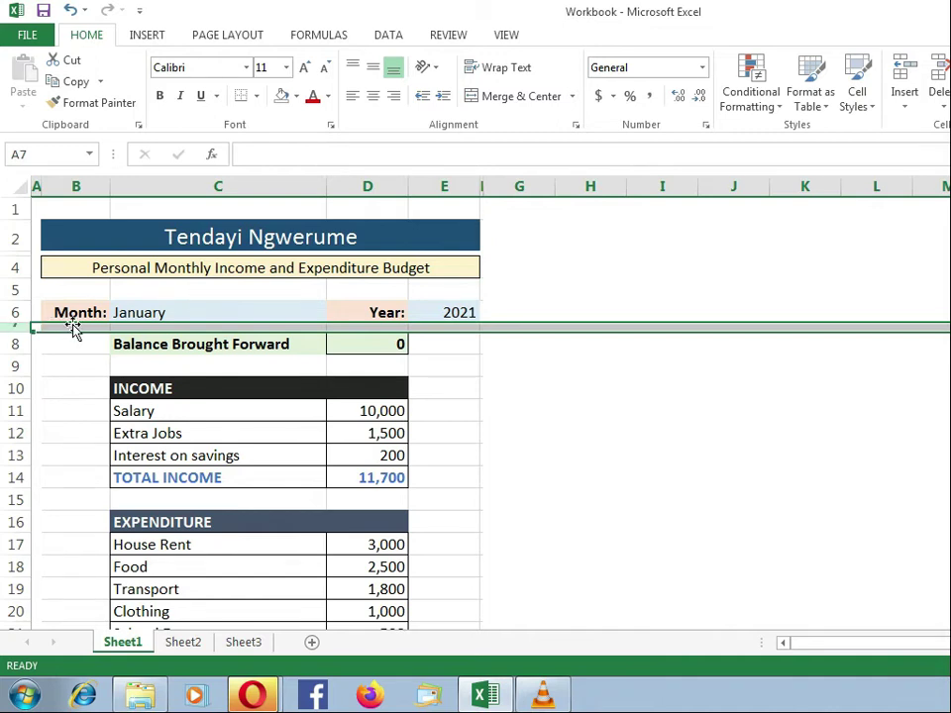
click(179, 649)
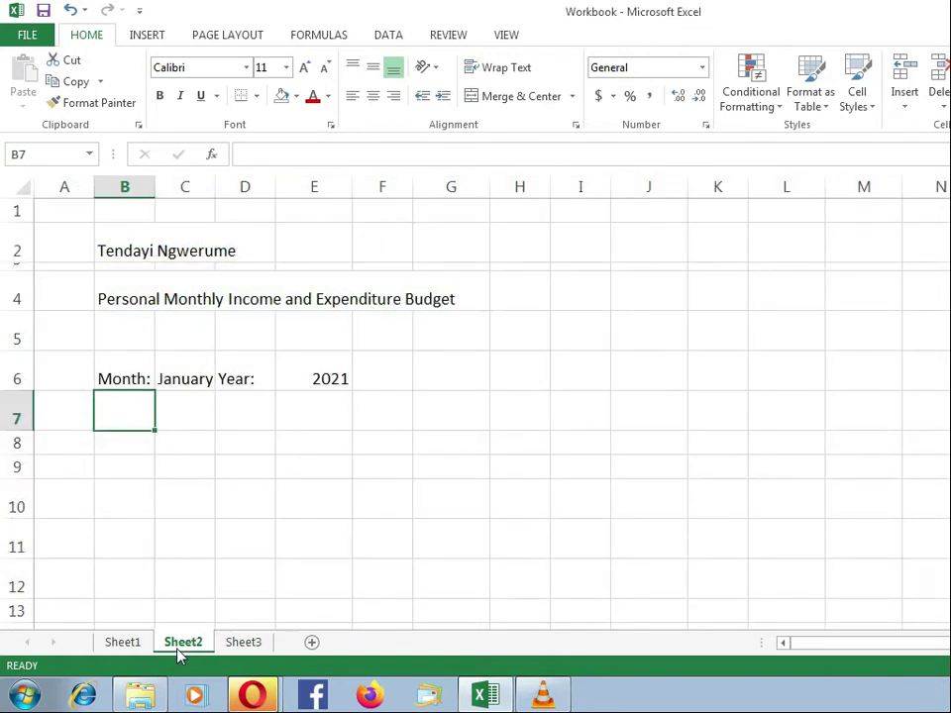
click(15, 418)
drag(21, 427, 25, 397)
click(129, 411)
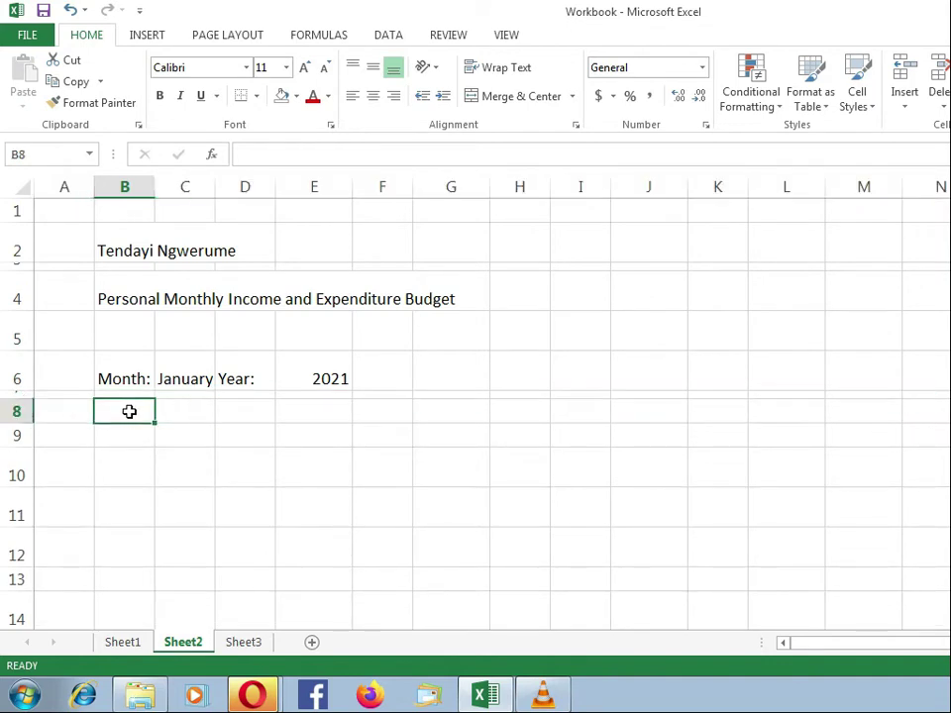
Check Sheet1's Balance Brought Forward line, then return to Sheet2.
click(132, 648)
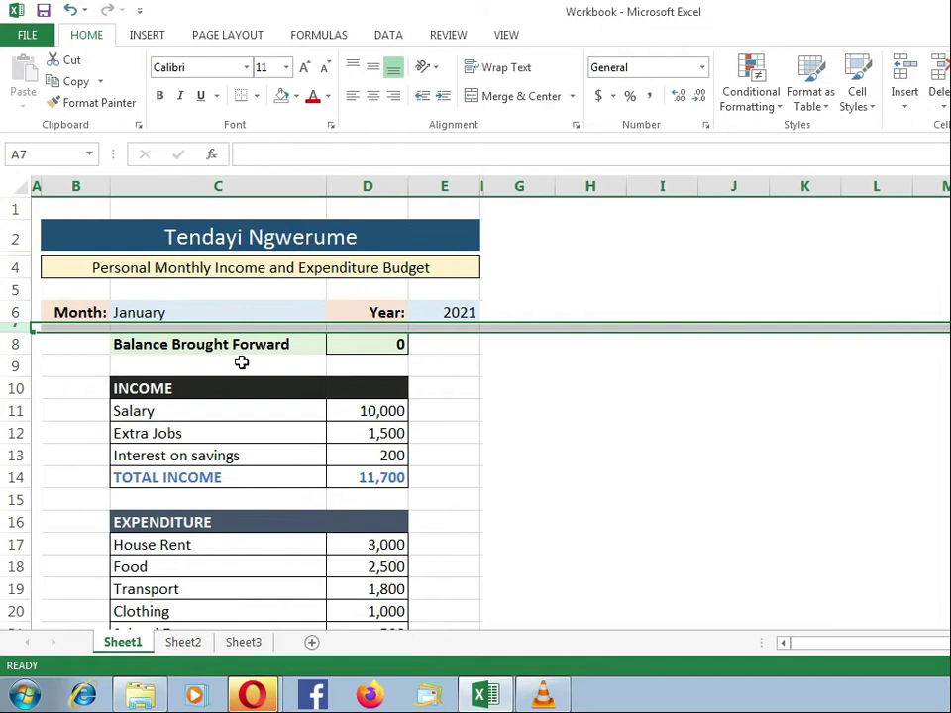
click(177, 346)
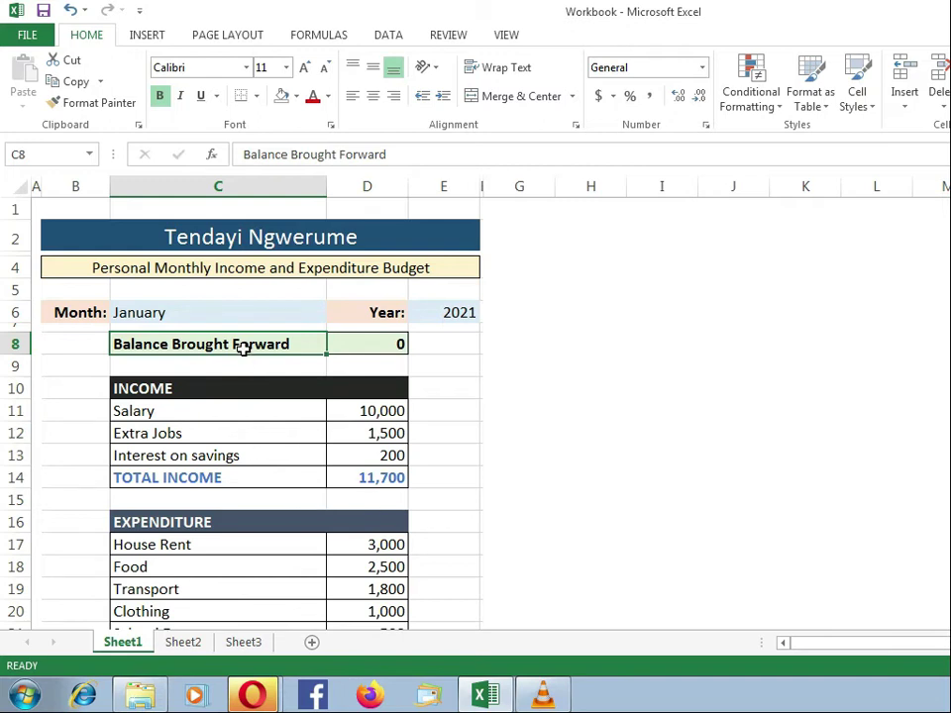
click(176, 644)
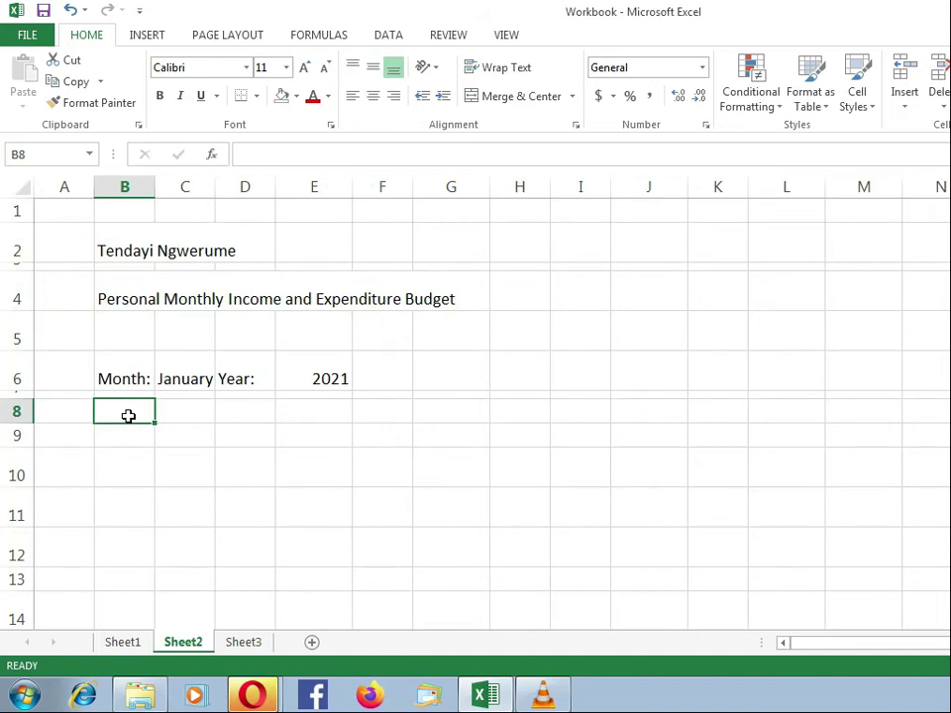
Enter 'Balance Brought Forward' in cell C8 of Sheet2, correcting a typo.
click(178, 414)
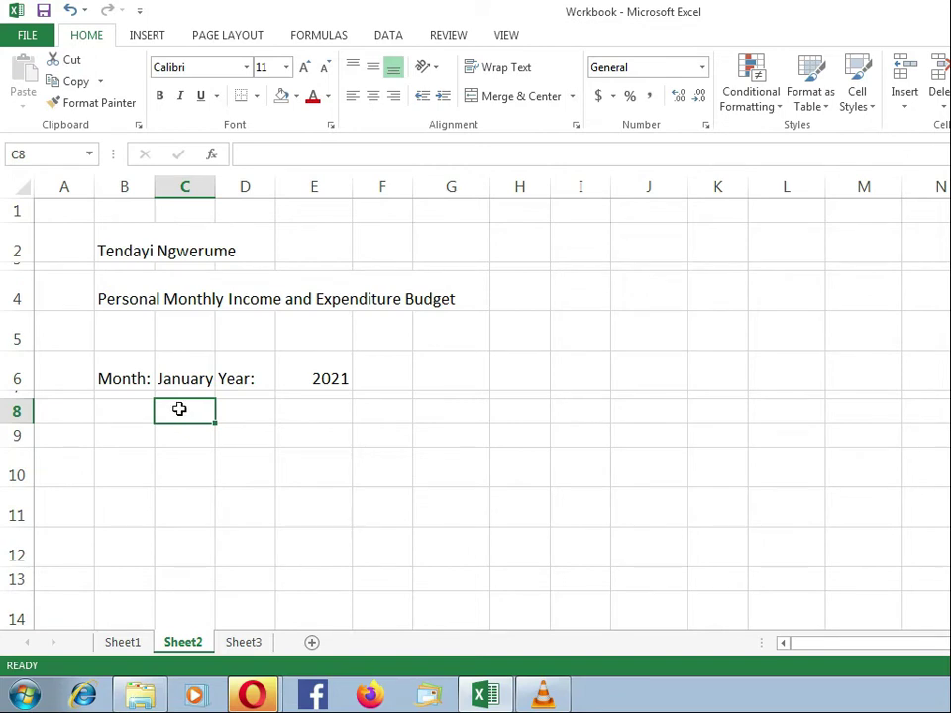
text(Ba)
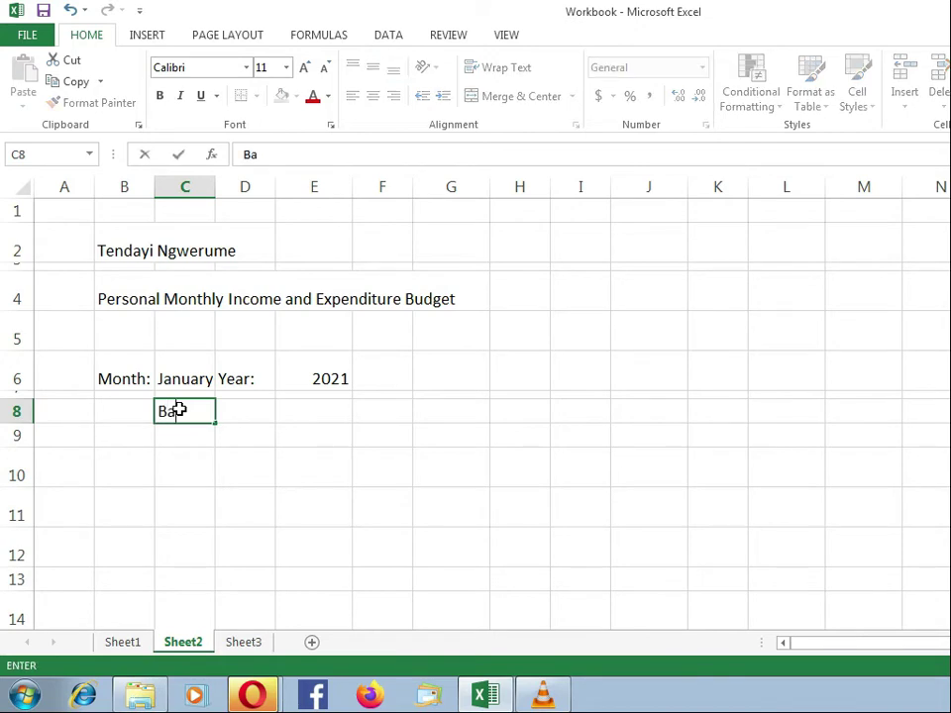
text(lance Brought G)
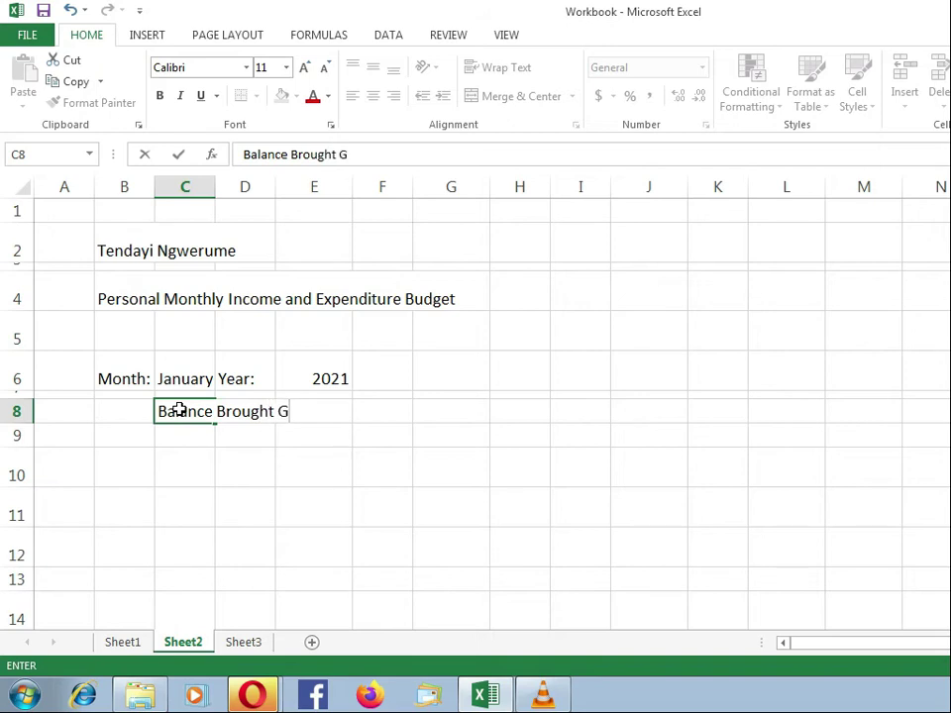
key(BackSpace)
text(Forward)
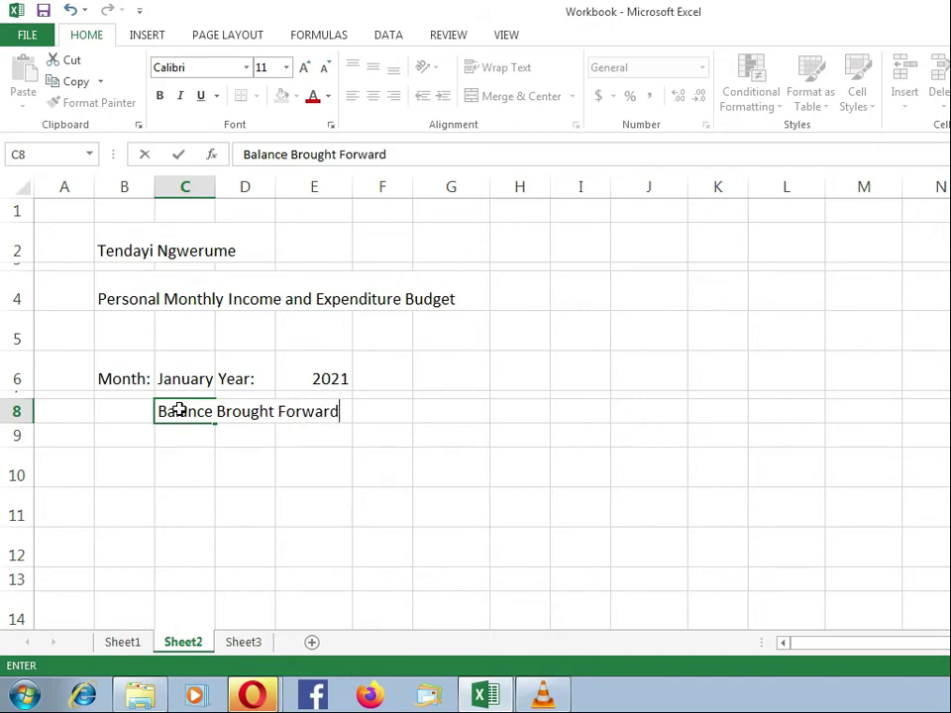
key(Return)
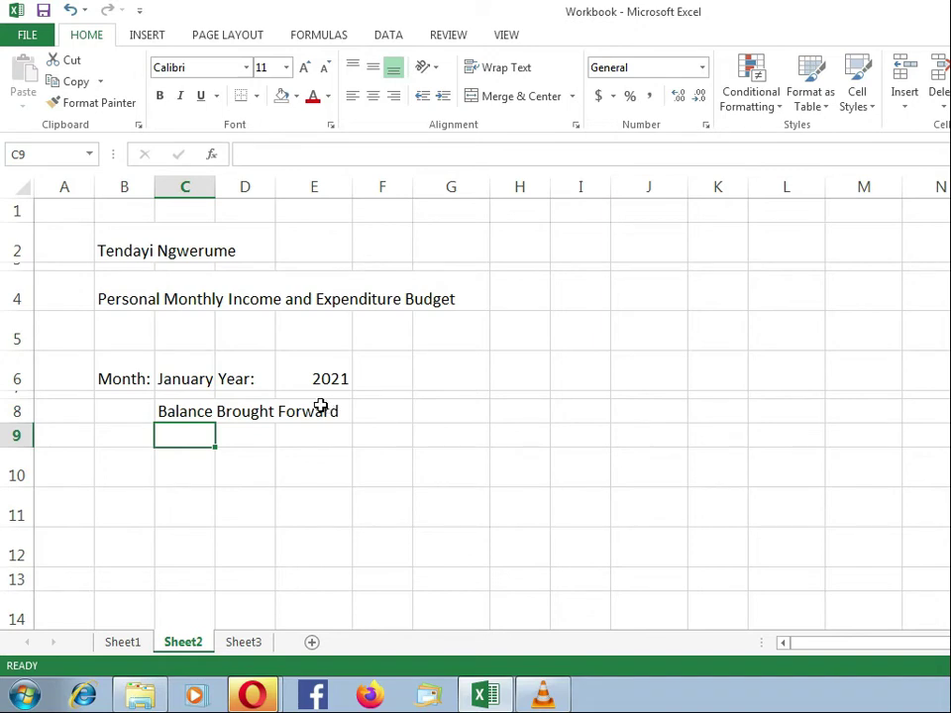
AutoFit column C to the Balance Brought Forward label, comparing with Sheet1's layout.
mouse_move(212, 192)
mouse_down()
mouse_move(373, 195)
mouse_move(209, 195)
mouse_up()
double_click(208, 189)
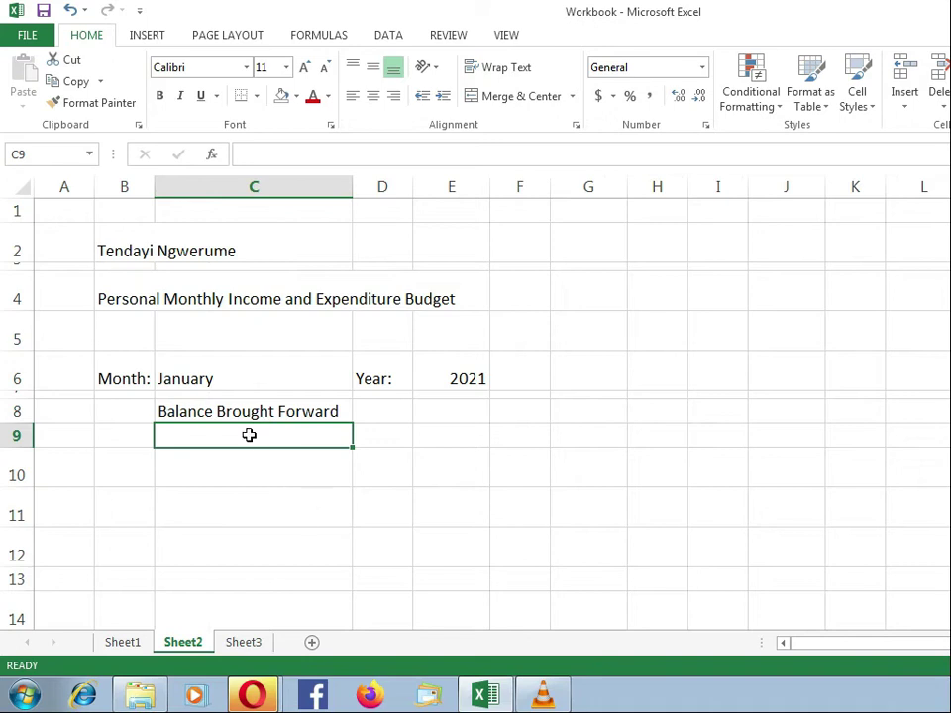
click(233, 413)
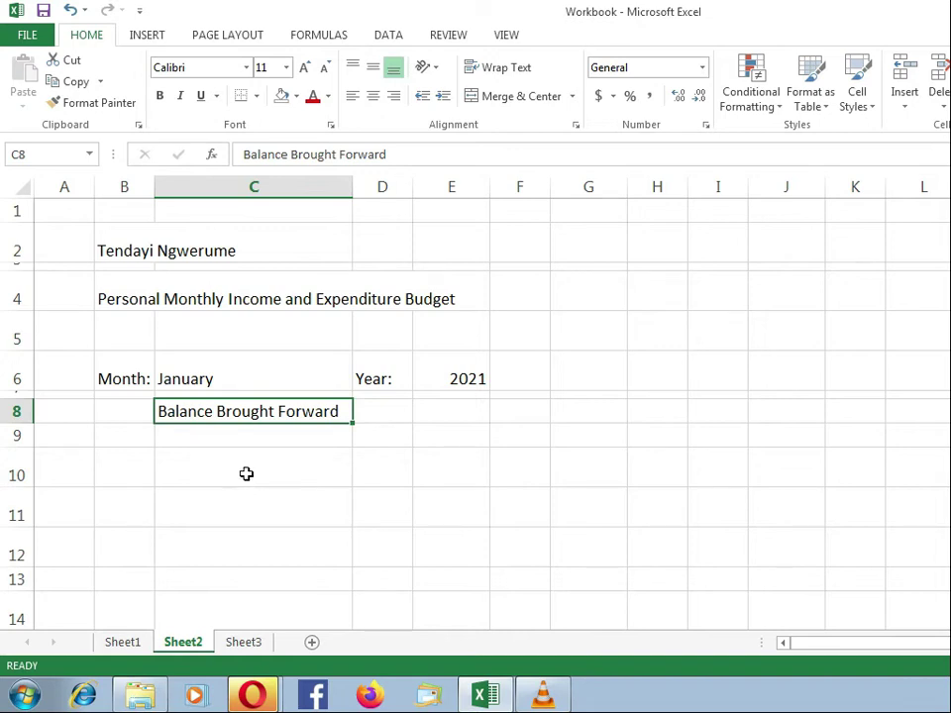
click(123, 643)
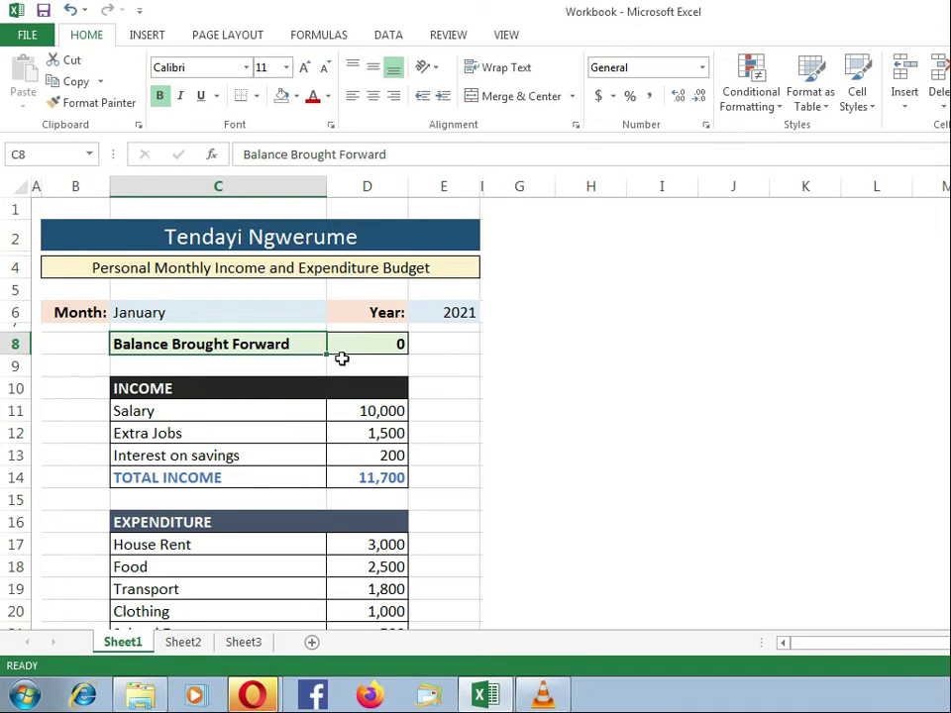
click(181, 642)
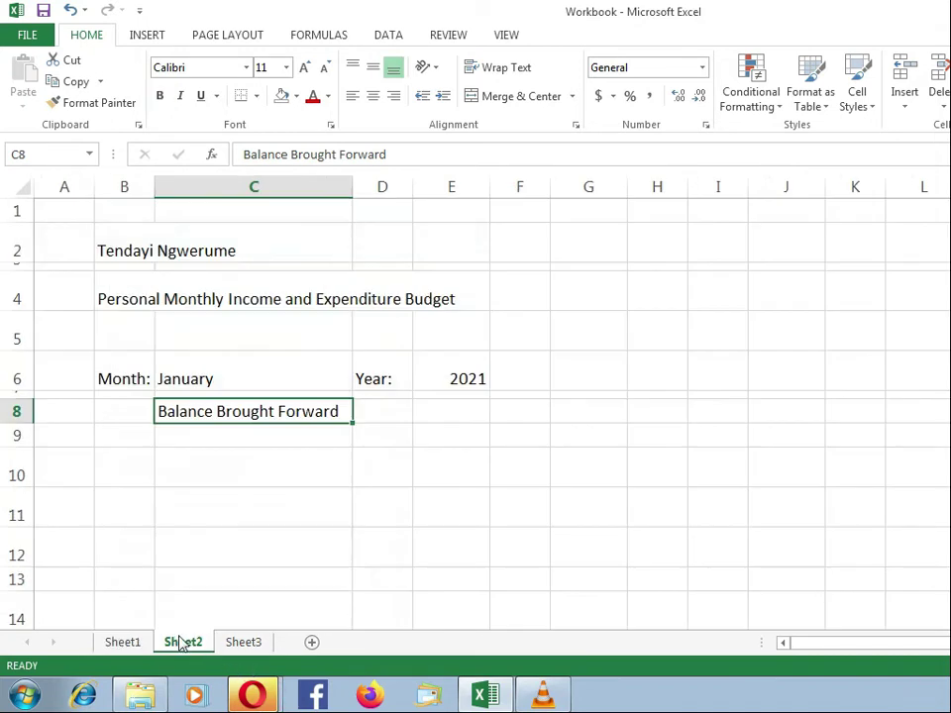
click(389, 412)
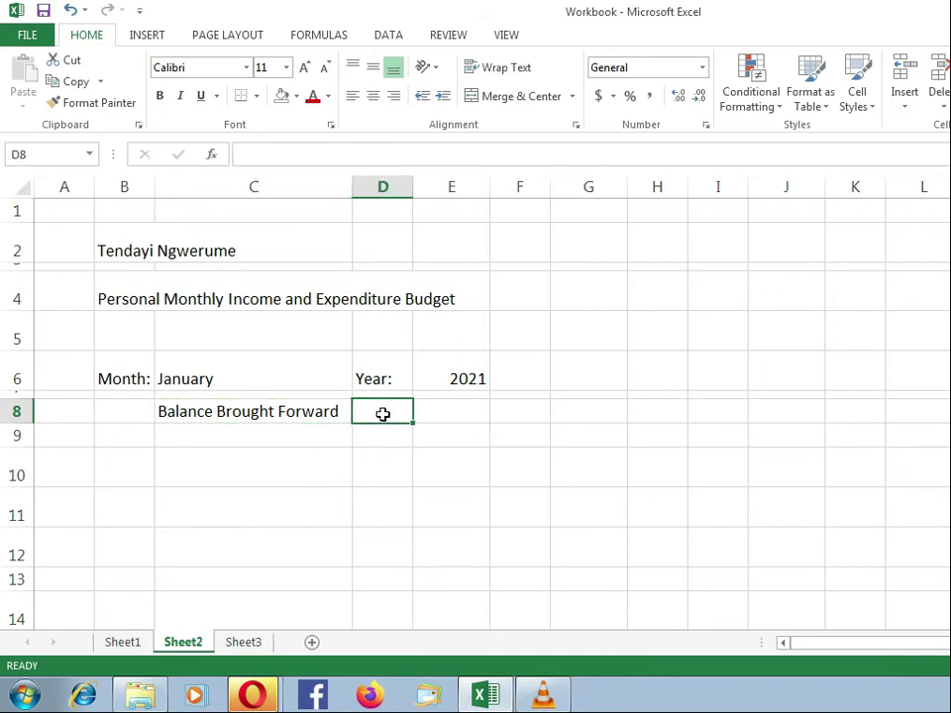
Enter 0 as the balance in D8, then compare blank row 9 with Sheet1.
text(0)
key(Return)
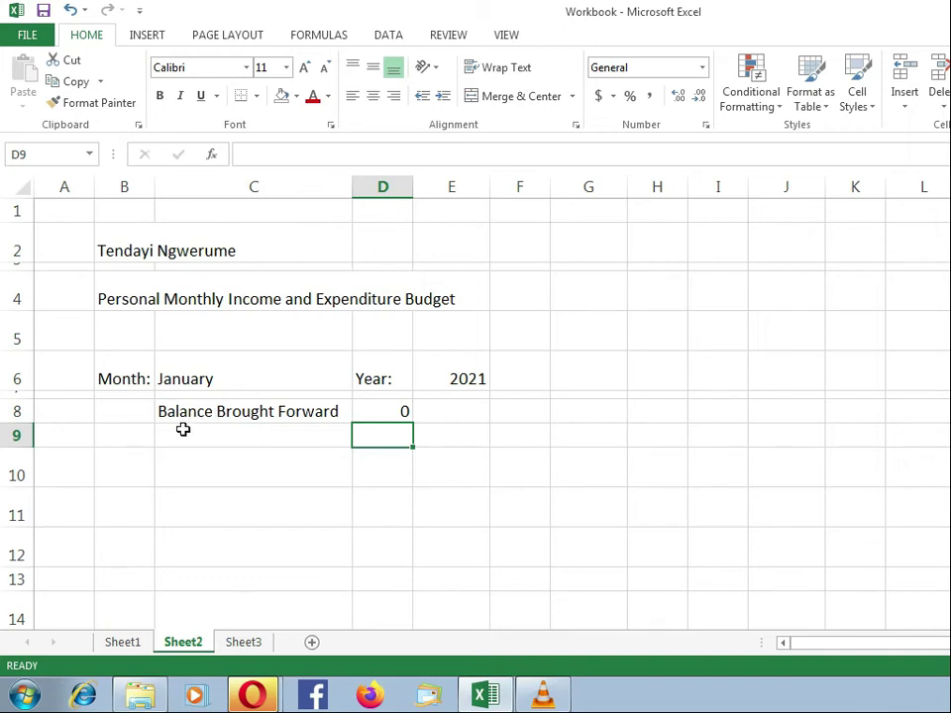
click(17, 434)
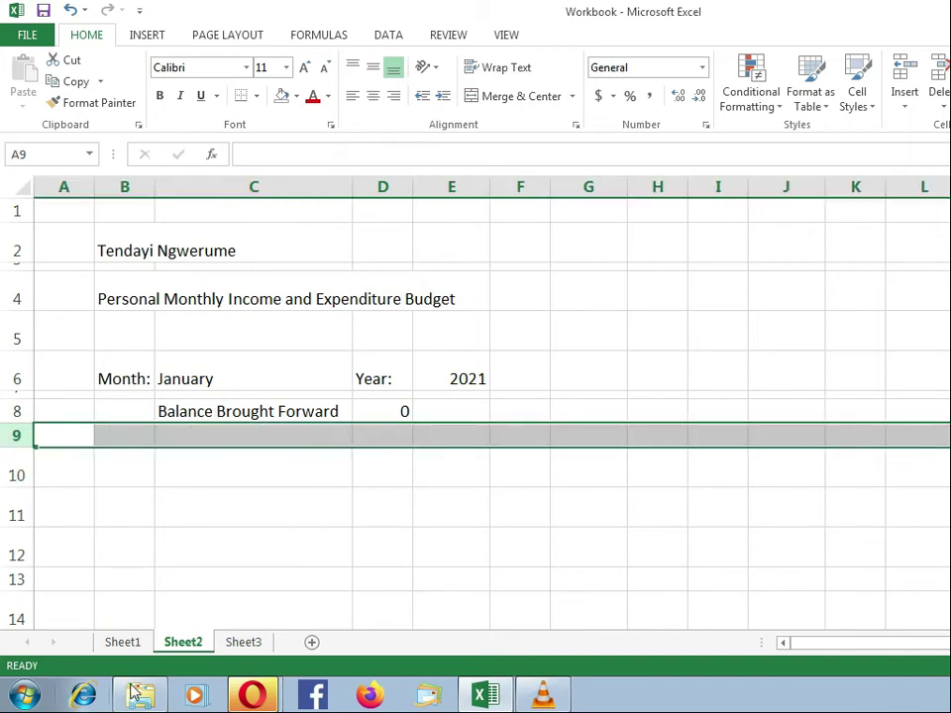
click(135, 652)
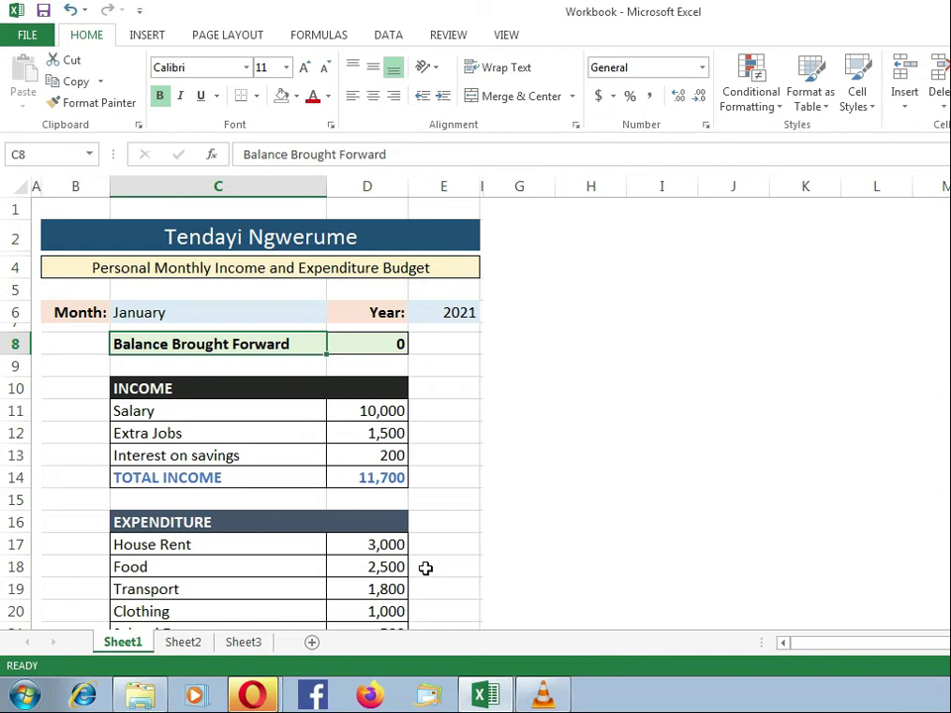
click(12, 367)
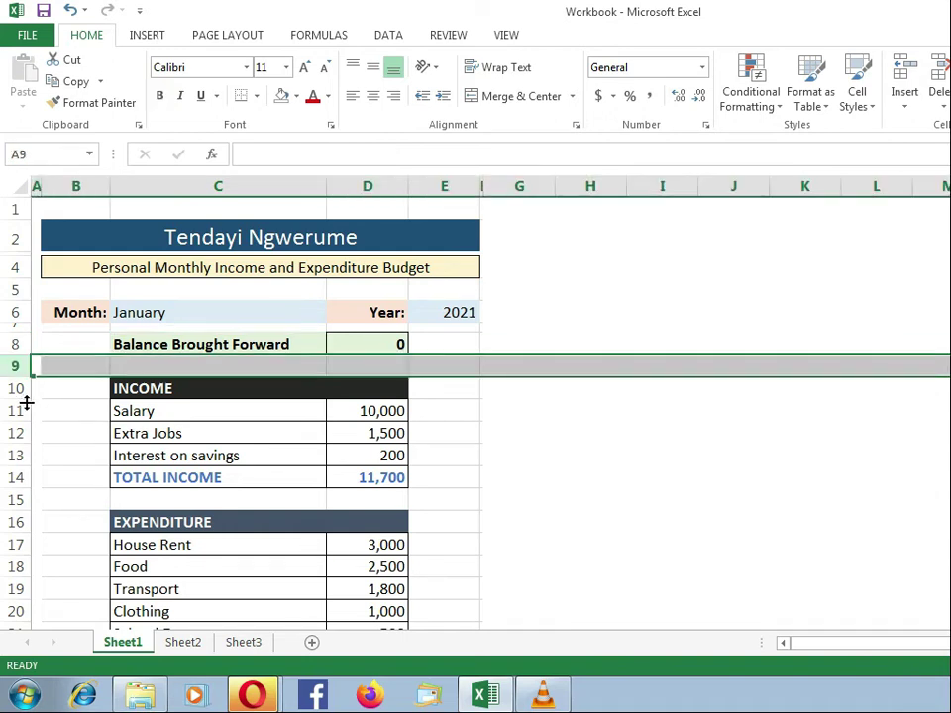
click(183, 644)
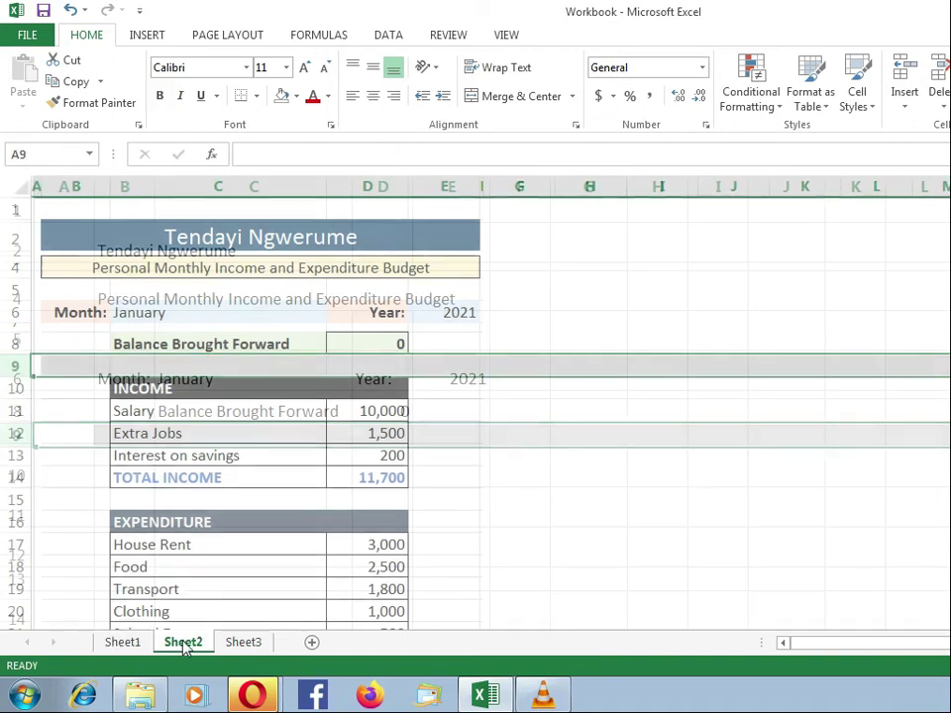
click(213, 468)
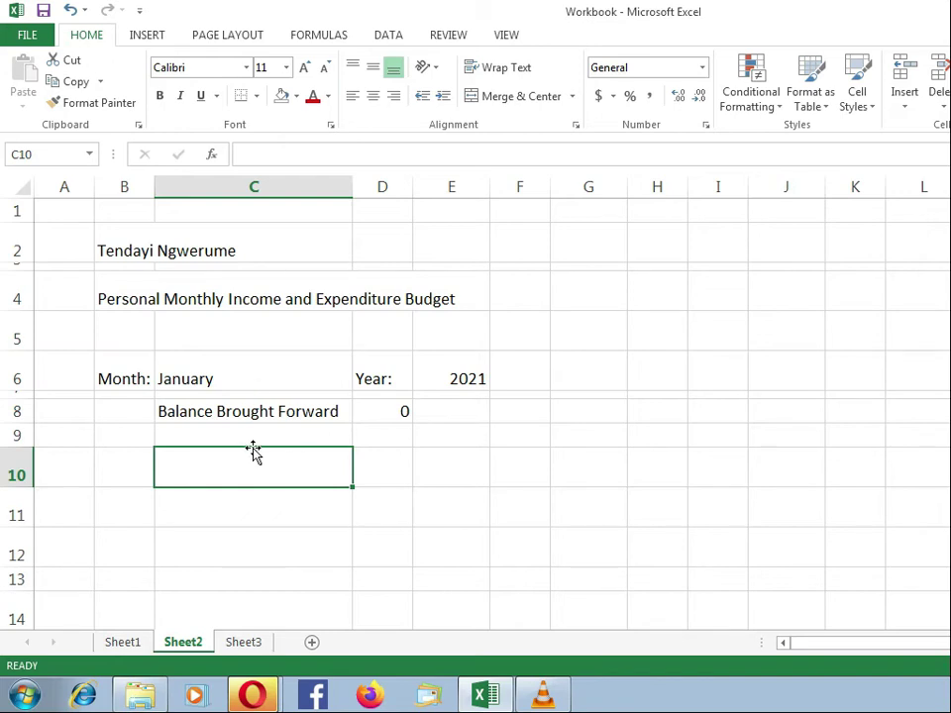
Type the INCOME heading in C10 and Salary in C11, checking Sheet1's income items.
text(IN)
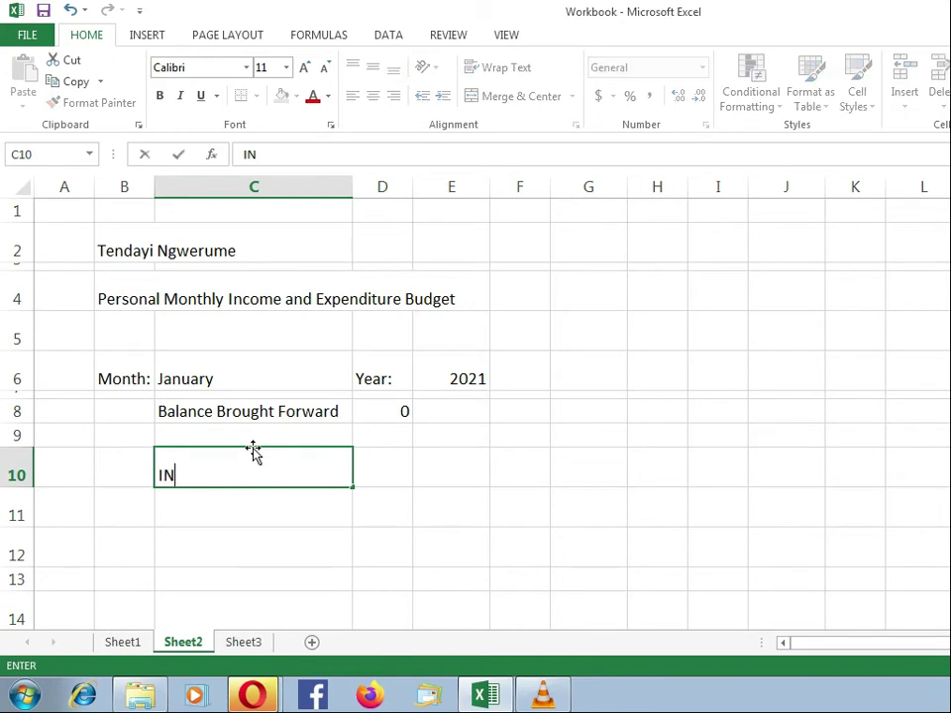
text(COME)
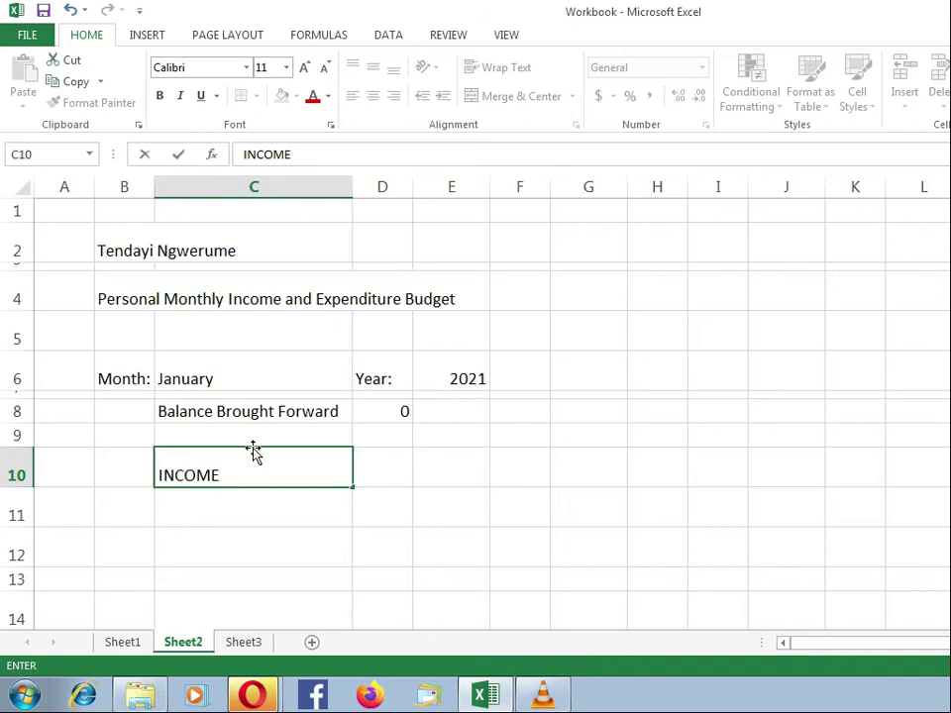
key(Return)
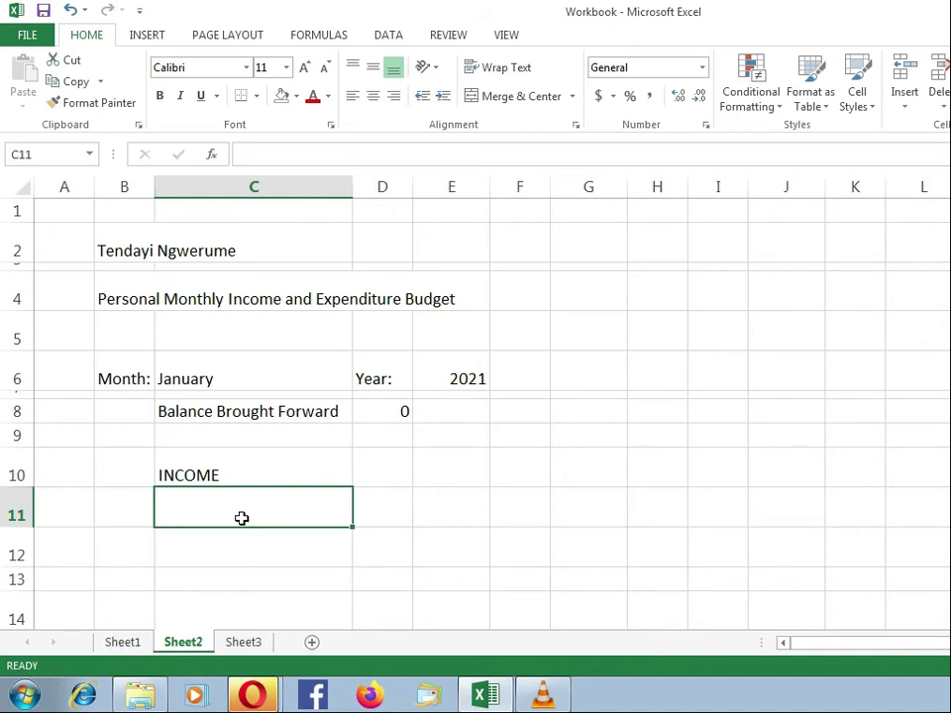
click(128, 646)
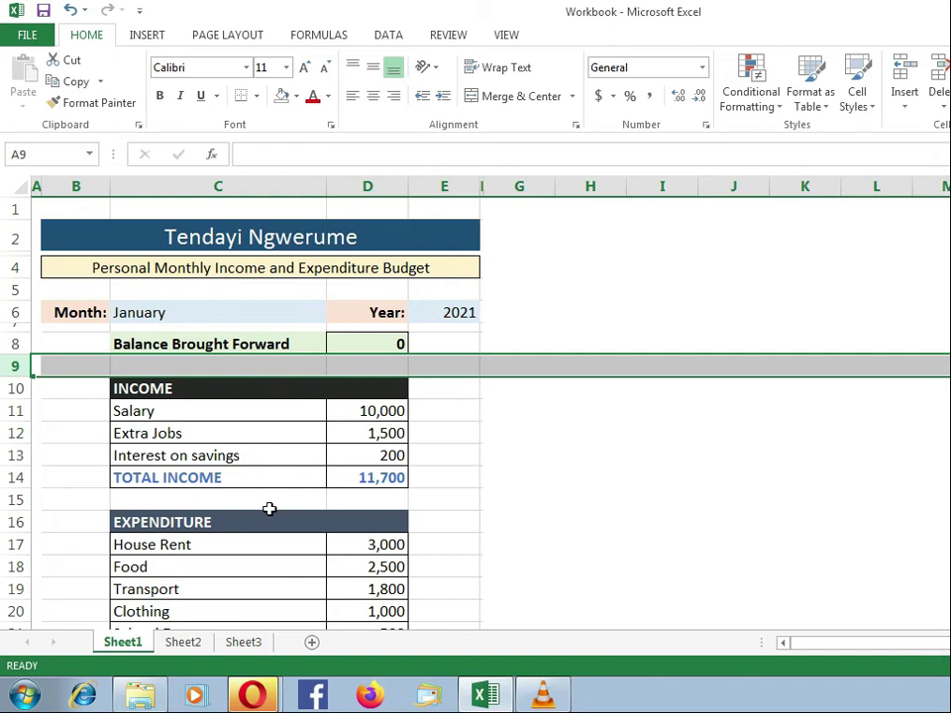
click(186, 644)
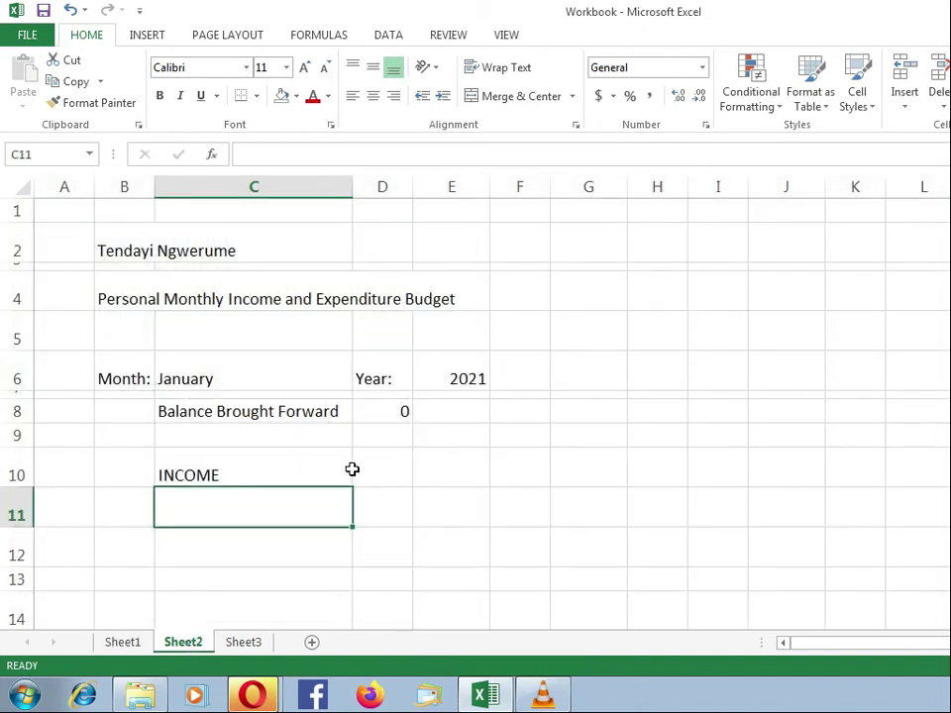
text(sALA)
key(BackSpace)
key(BackSpace)
key(BackSpace)
key(BackSpace)
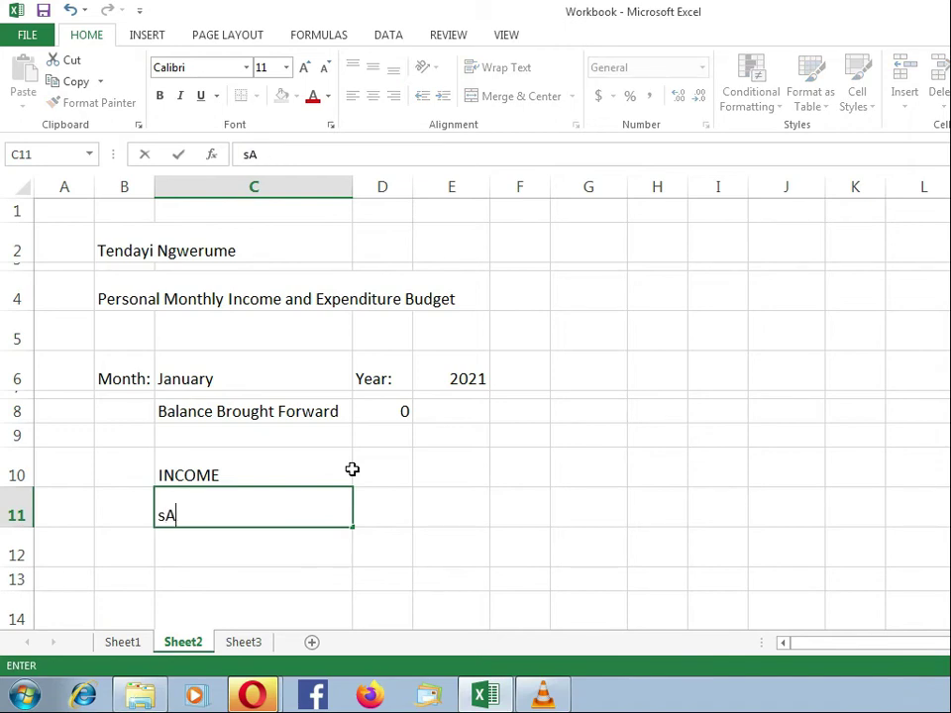
text(Salary)
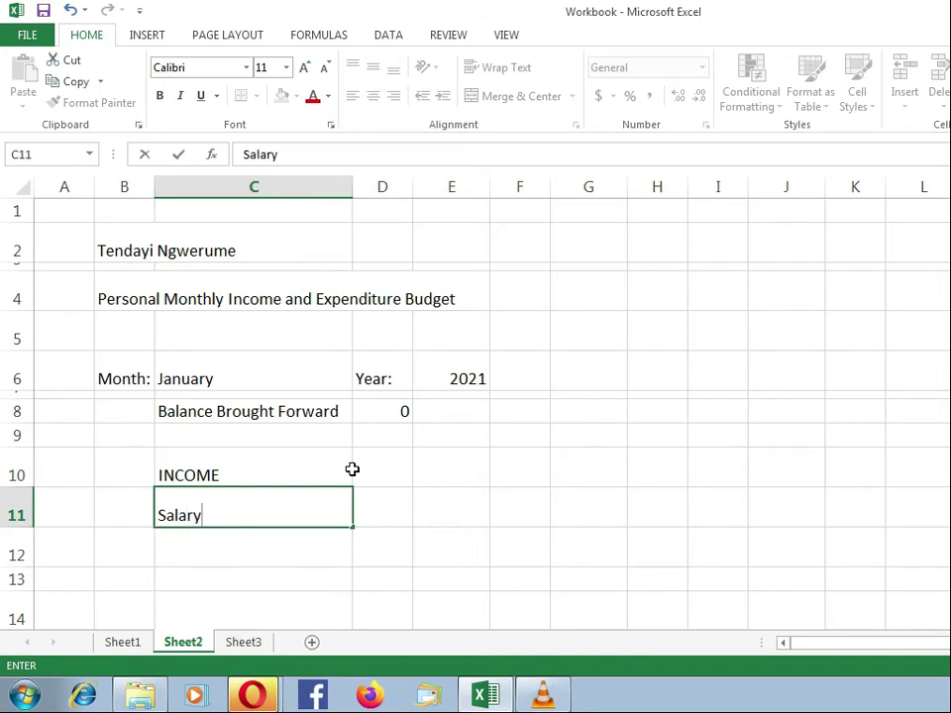
key(Return)
Add Extra Jobs, Interest on Savings and TOTAL INCOME in C12–C14.
text(Extra)
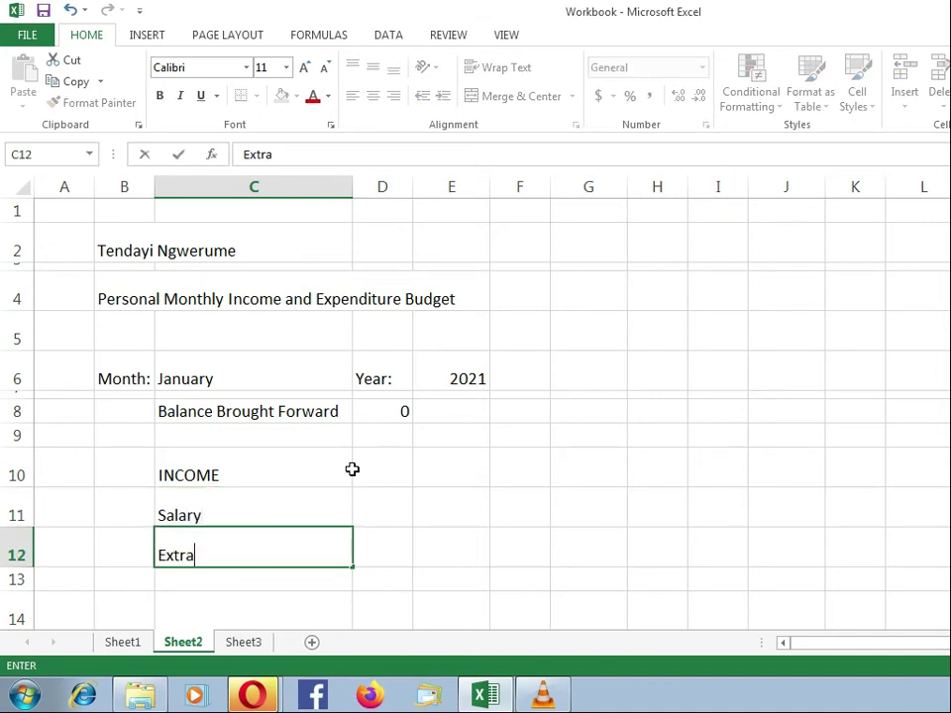
text( Jobs)
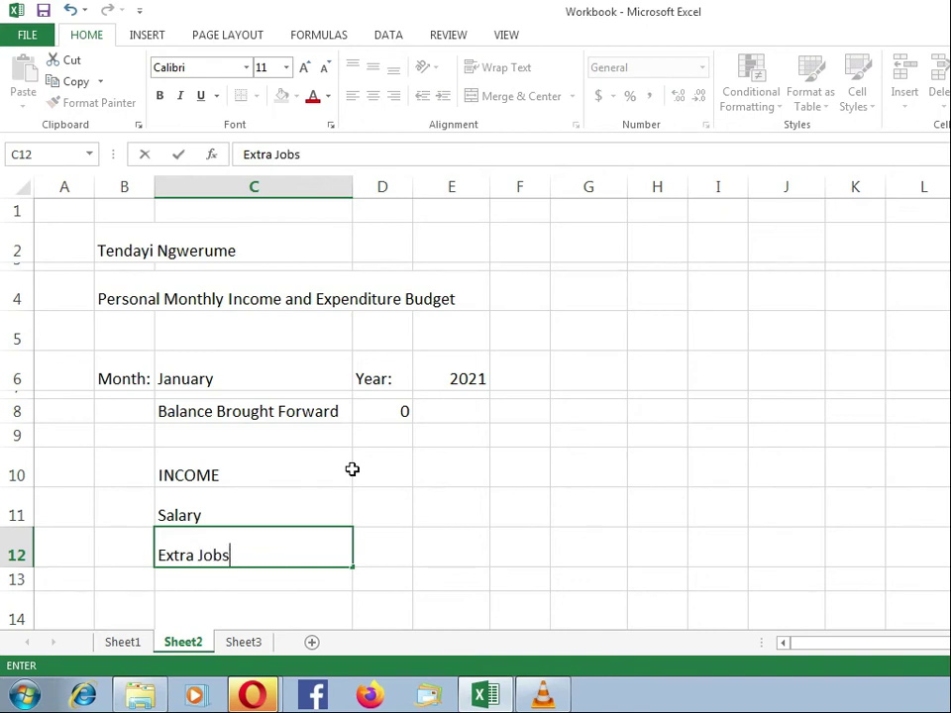
key(Return)
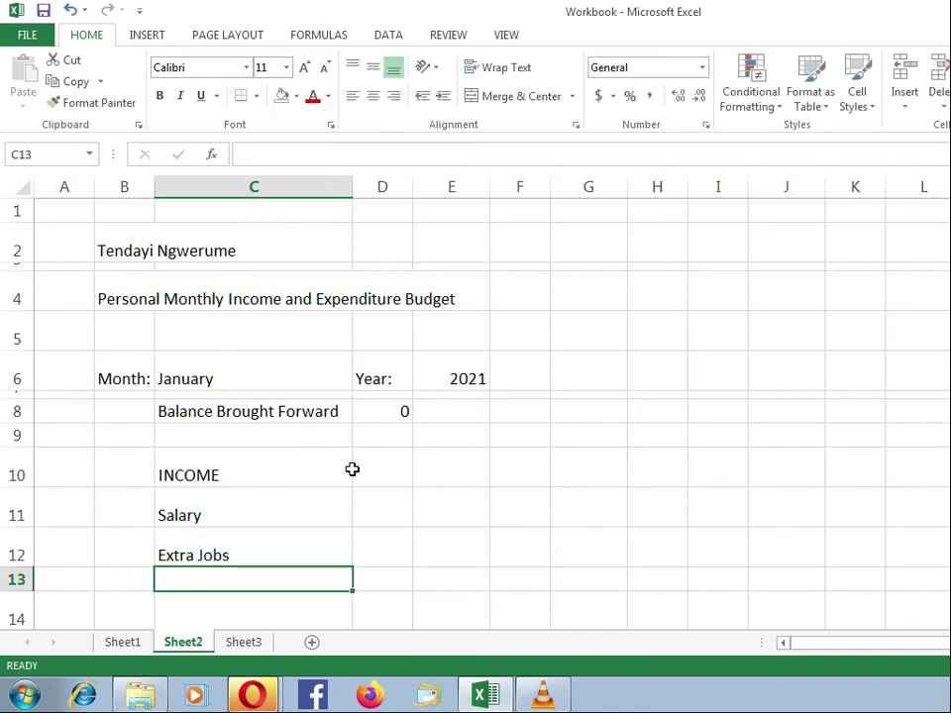
text(Interest on Sav)
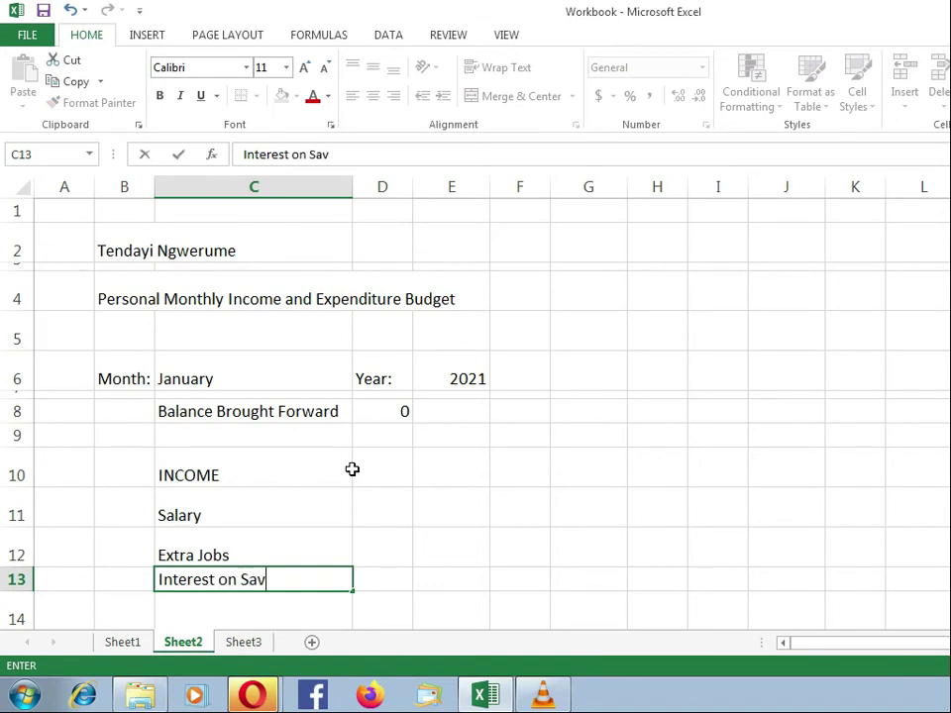
text(ings)
key(Return)
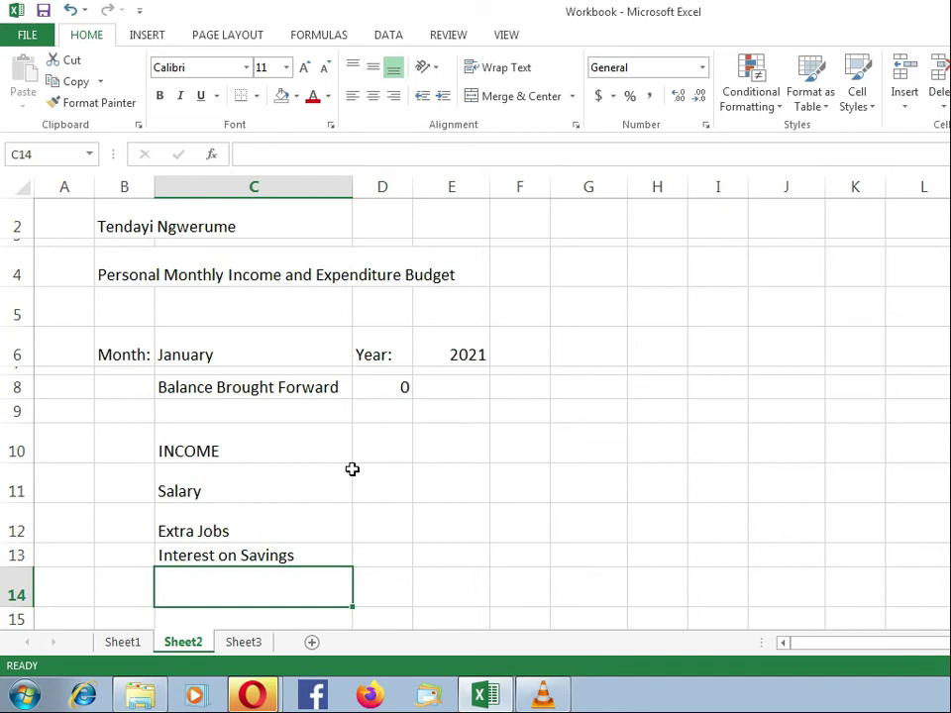
text(TOTA)
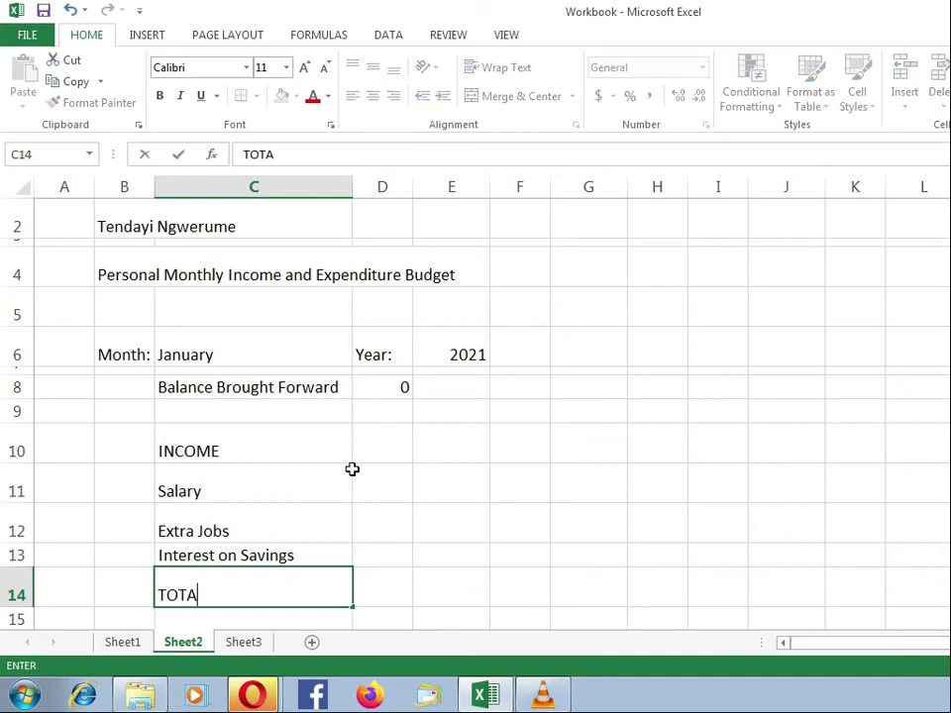
text(L INCOME)
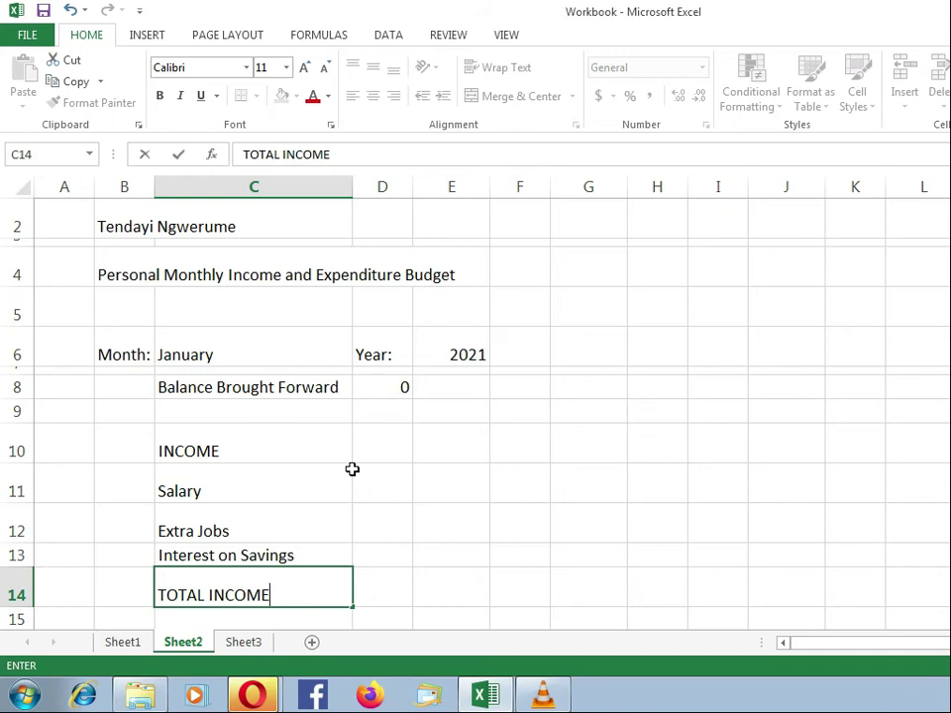
key(Return)
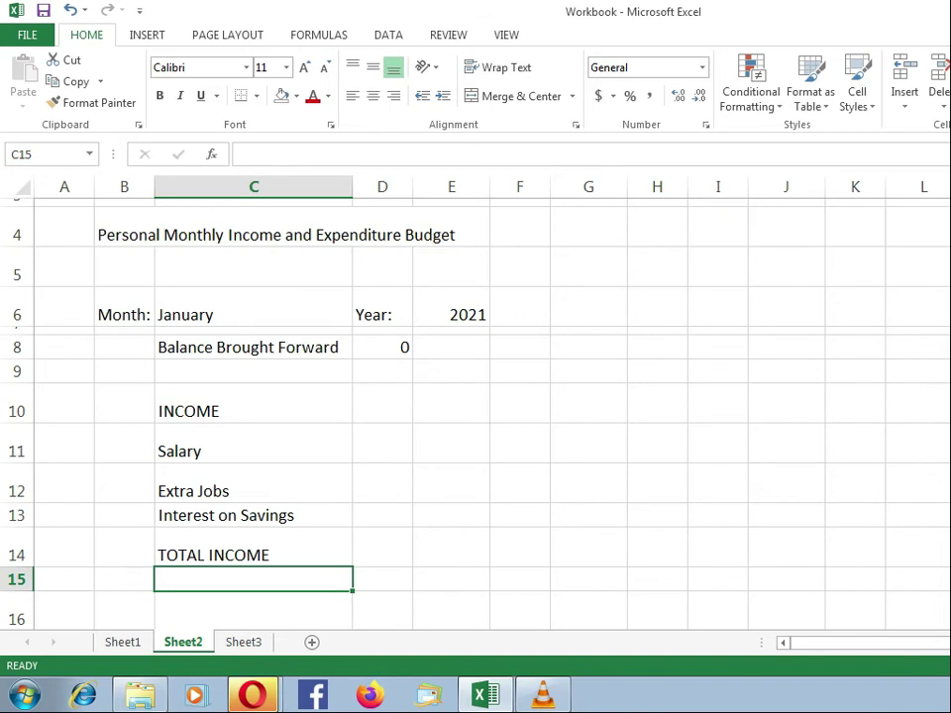
Enter income amounts 10000, 1500, 200 and 11700 in D11–D14.
click(391, 439)
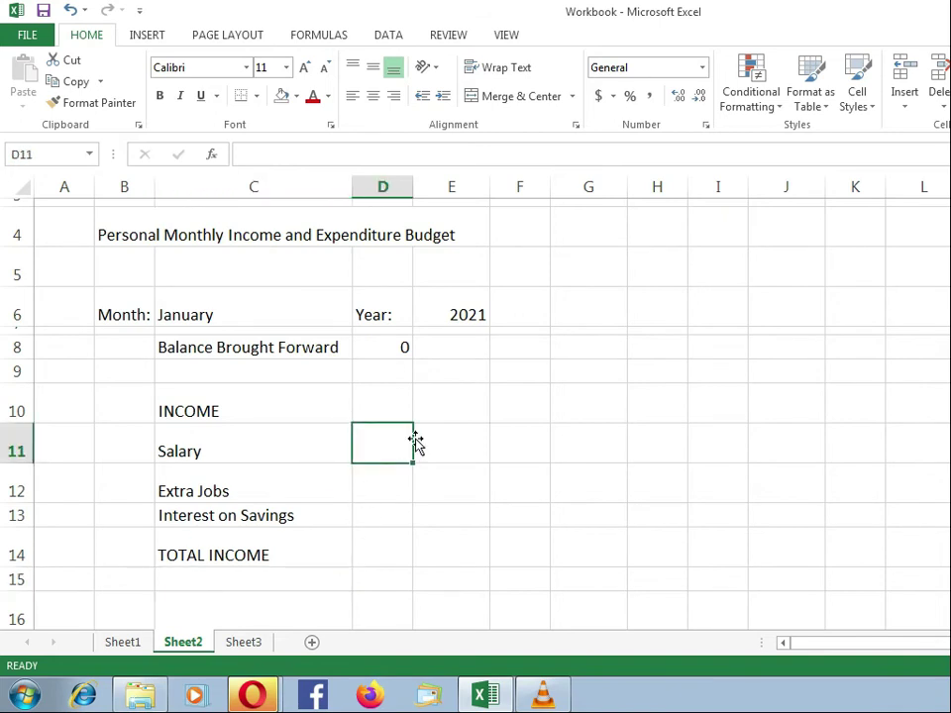
text(10000)
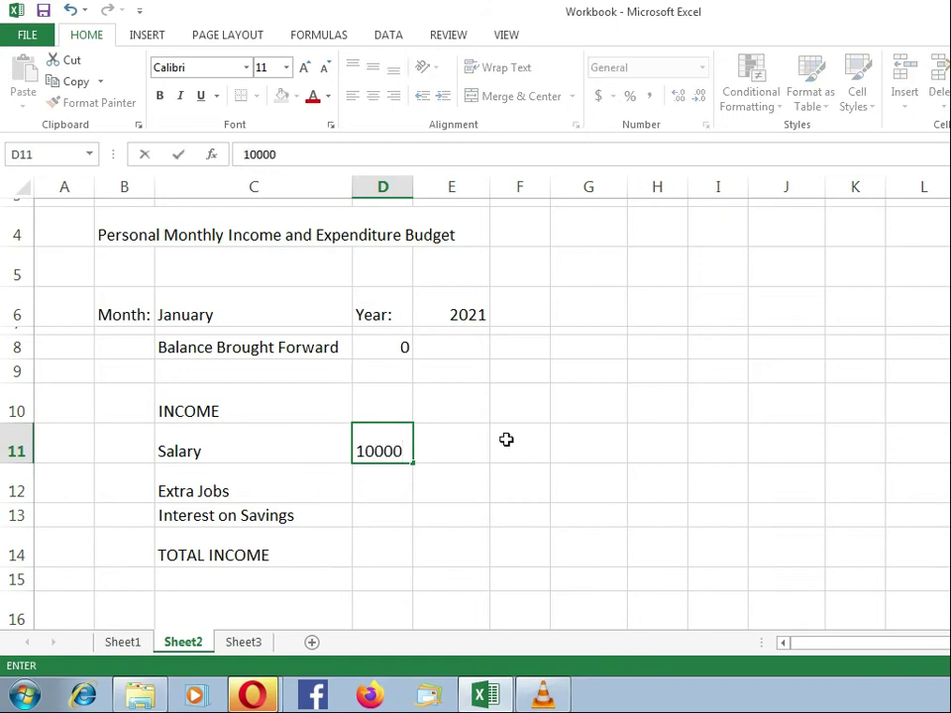
key(Return)
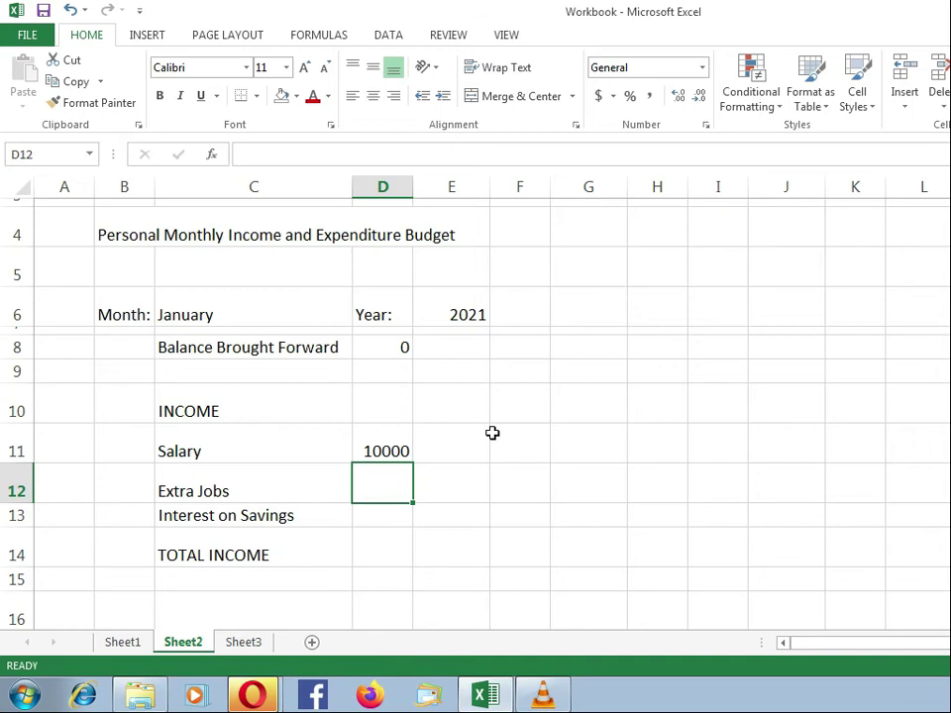
click(139, 644)
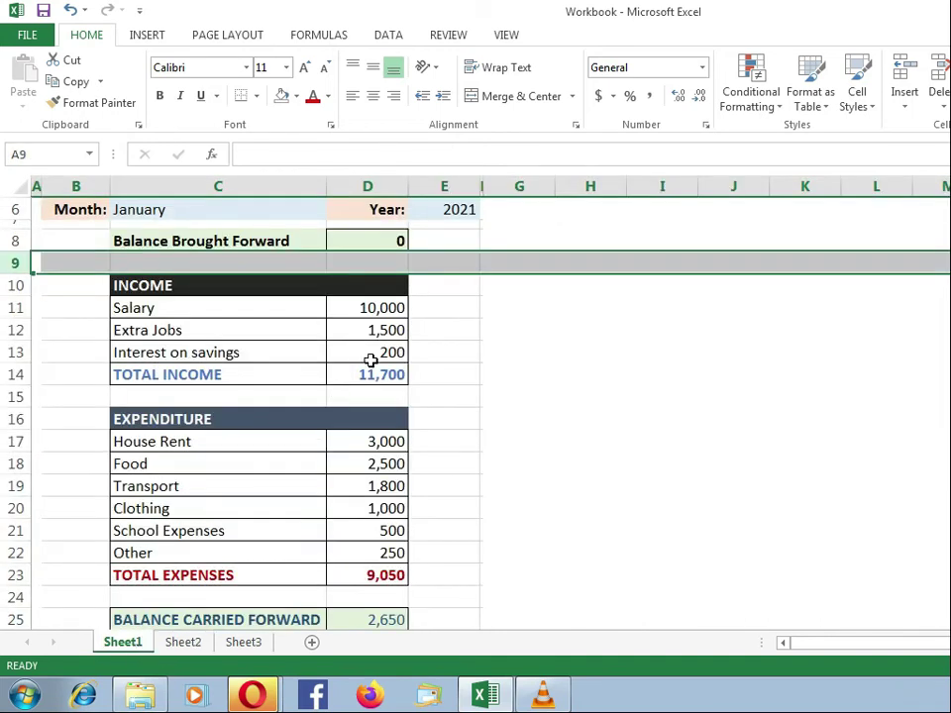
click(188, 642)
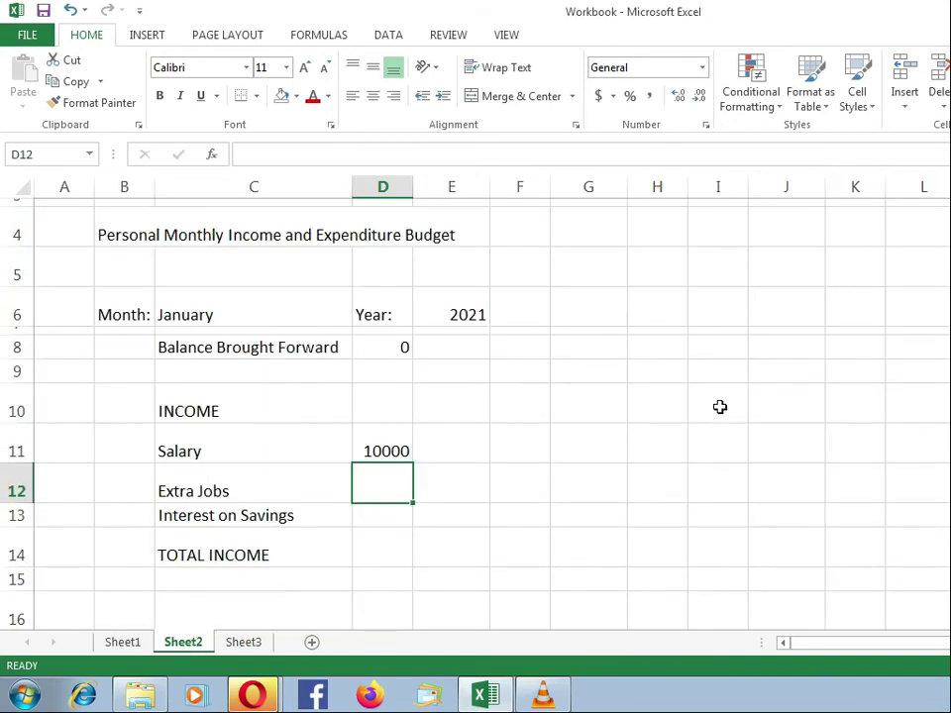
text(1500)
key(Return)
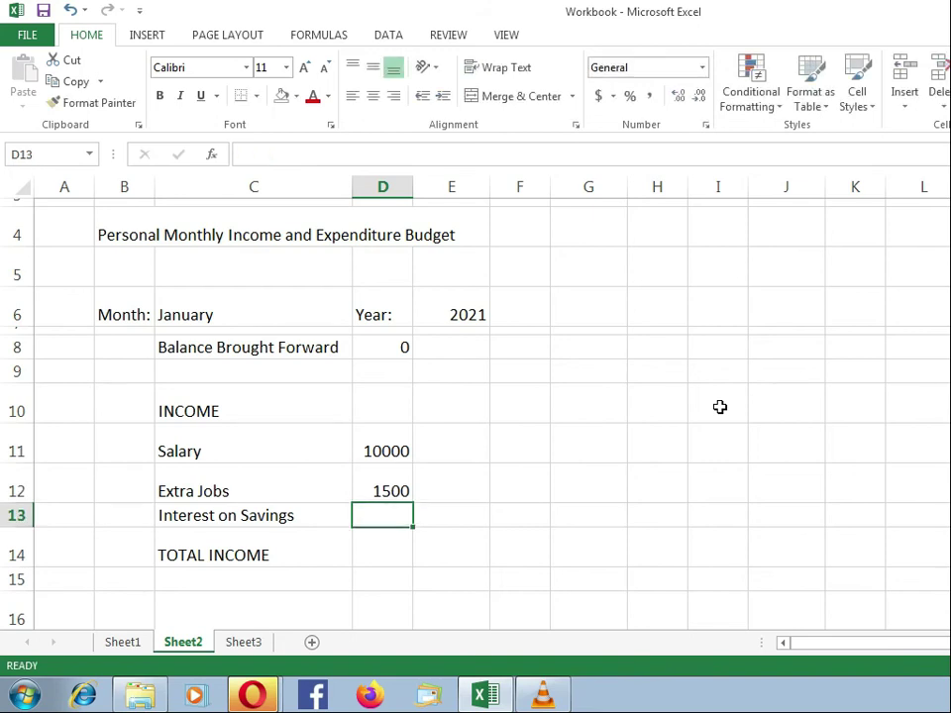
text(200)
key(Return)
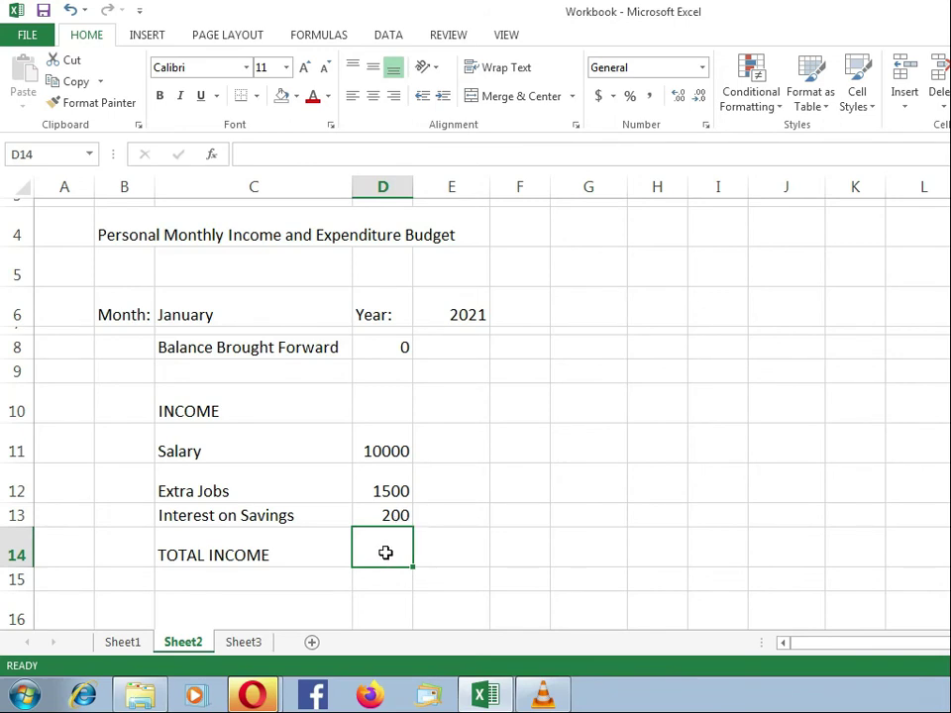
text(11700)
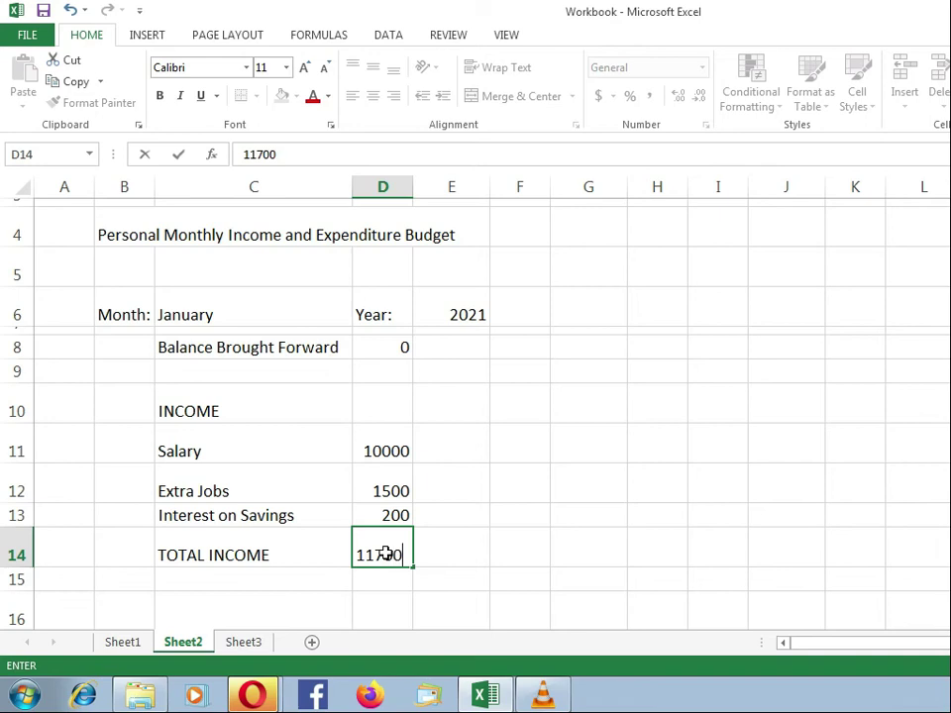
key(Return)
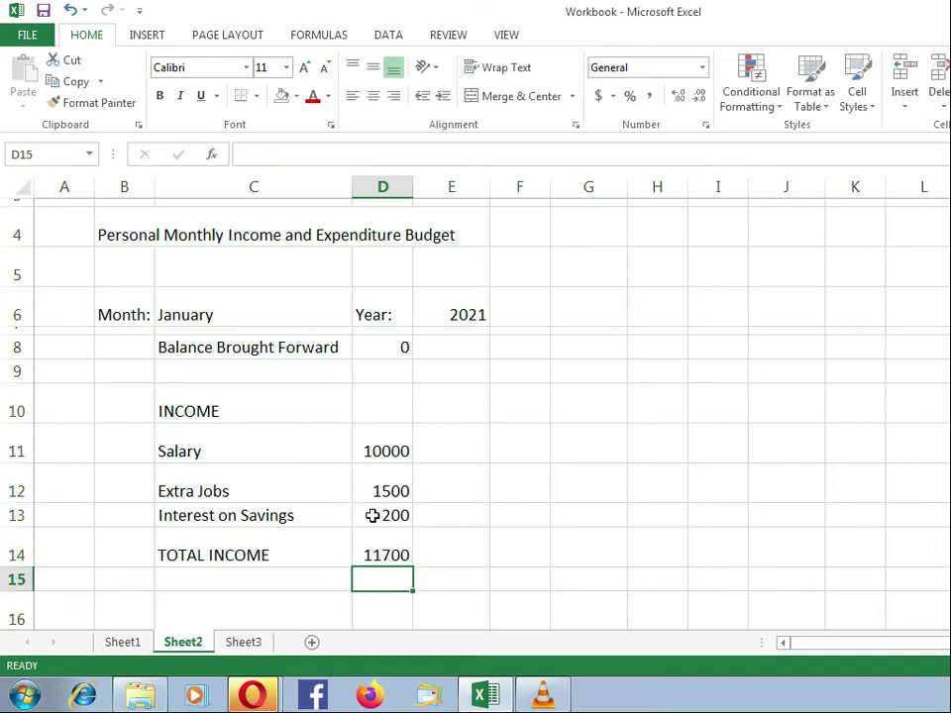
Correct the Interest on Savings amount in D13 to 500.
click(372, 516)
text(500)
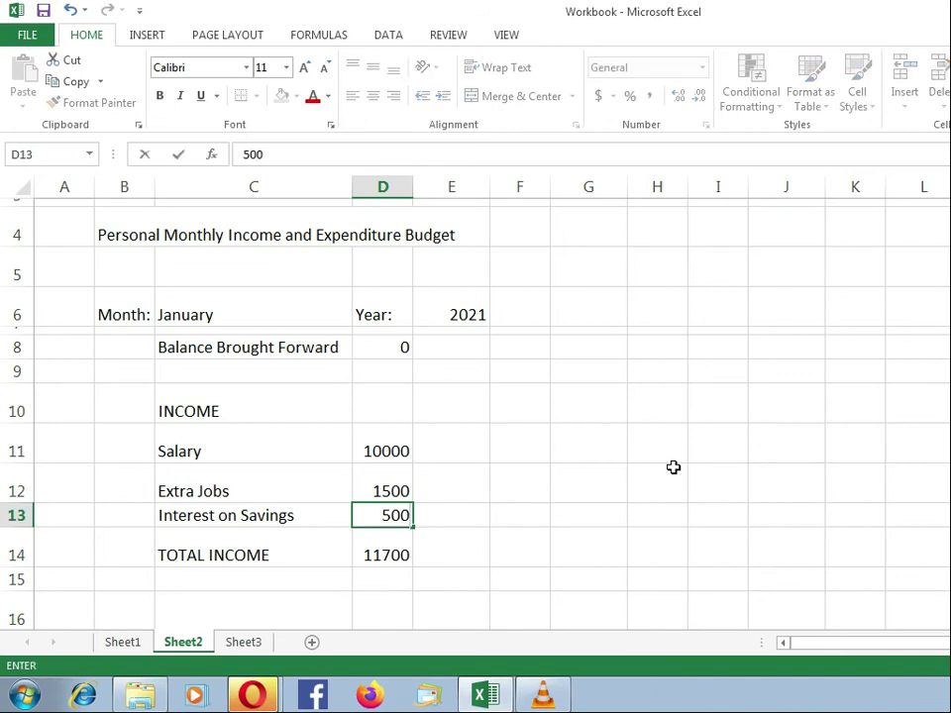
key(Return)
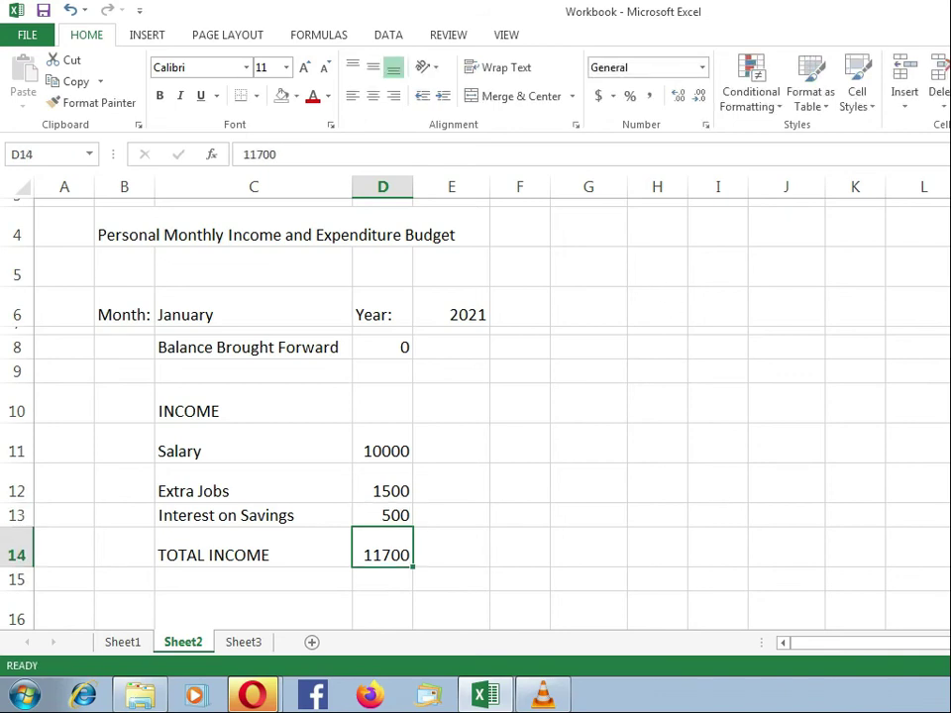
Change the TOTAL INCOME amount in D14 to 12000, then clear the cell.
scroll(838, 586, down, 1)
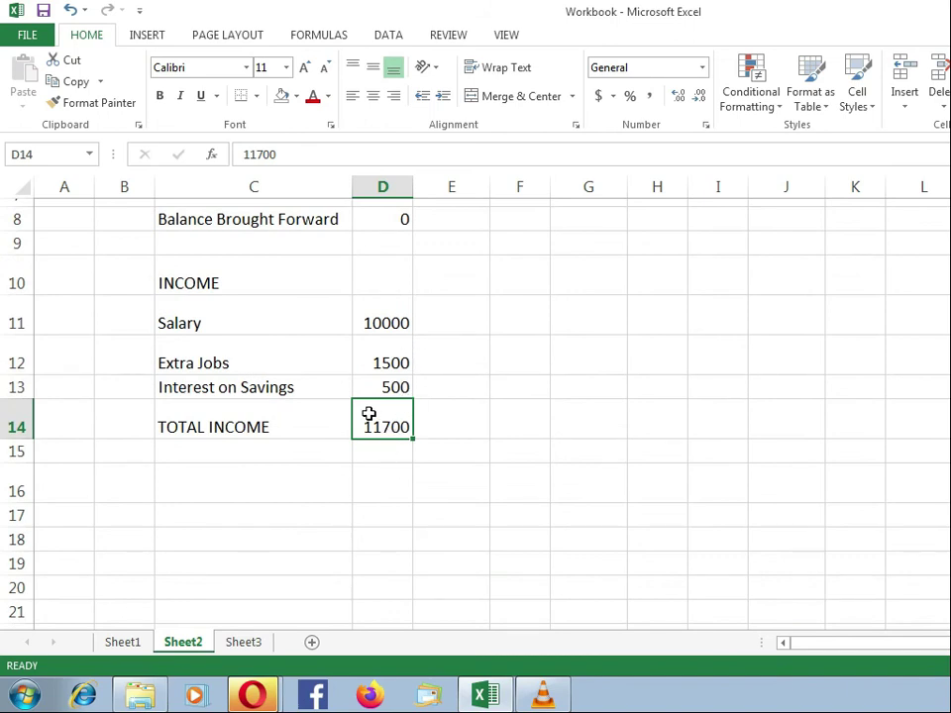
text(120)
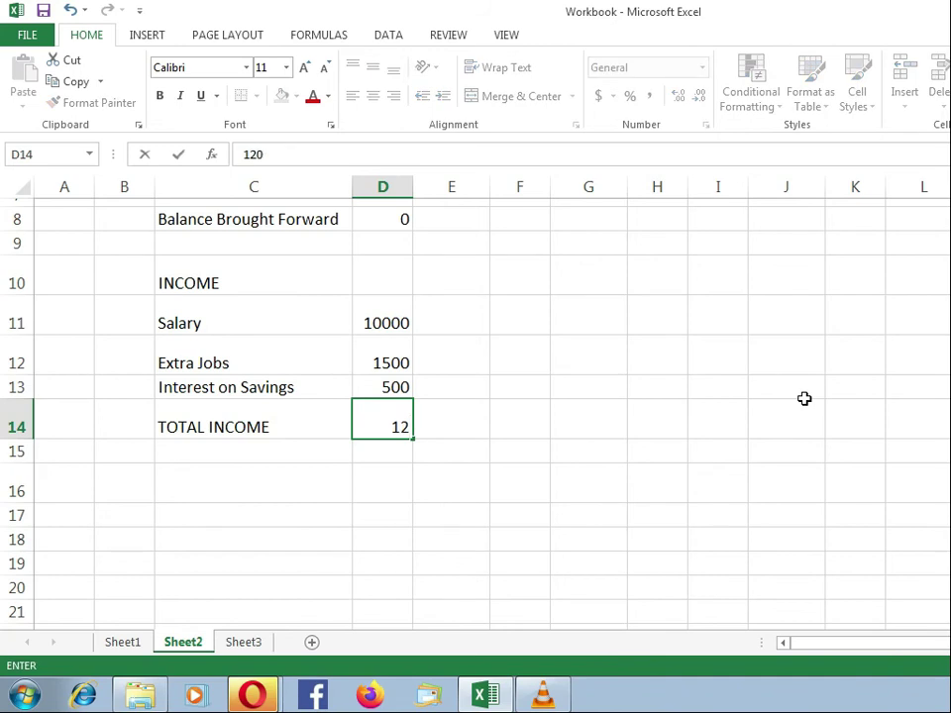
text(00)
key(Return)
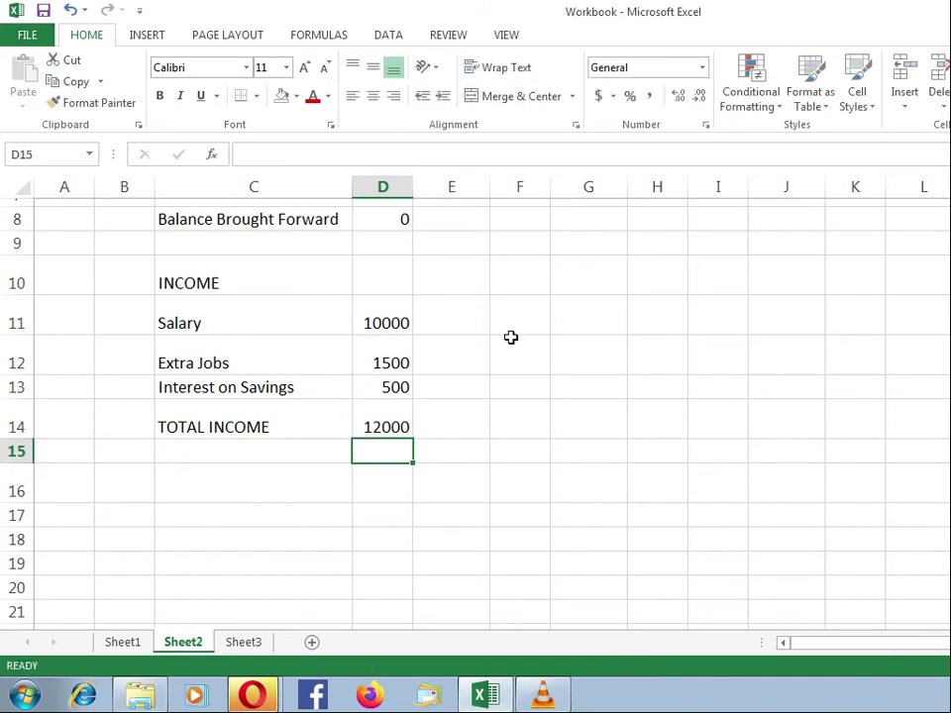
click(380, 426)
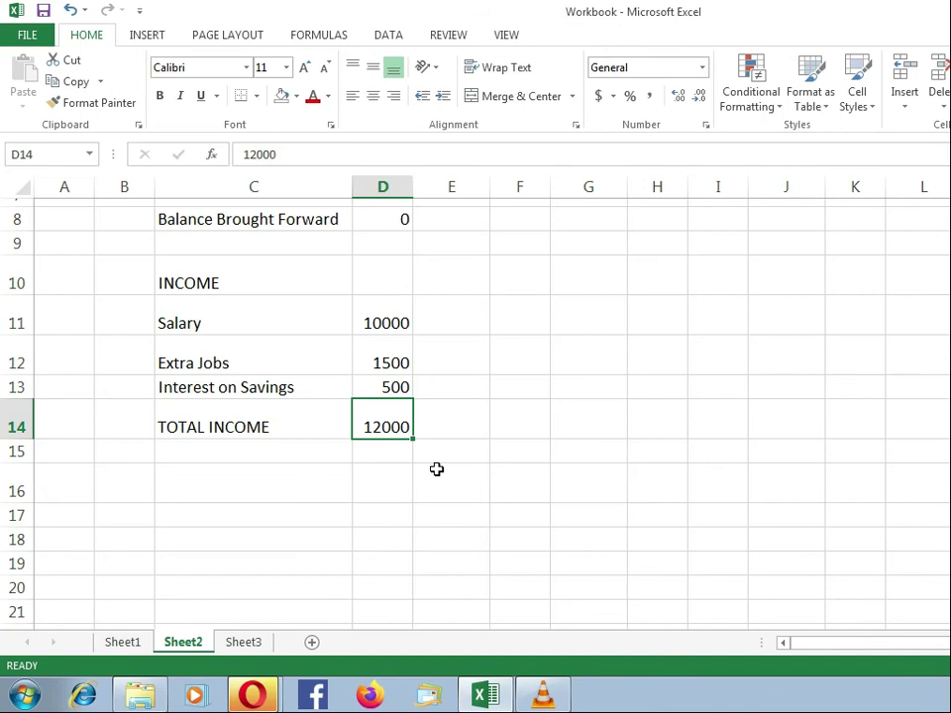
key(BackSpace)
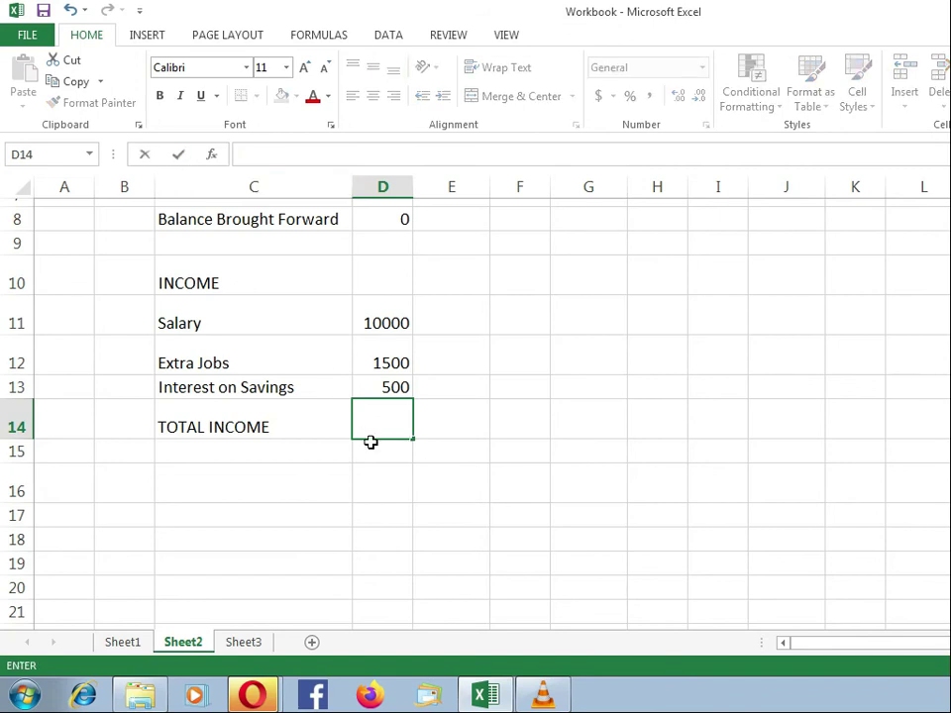
key(Return)
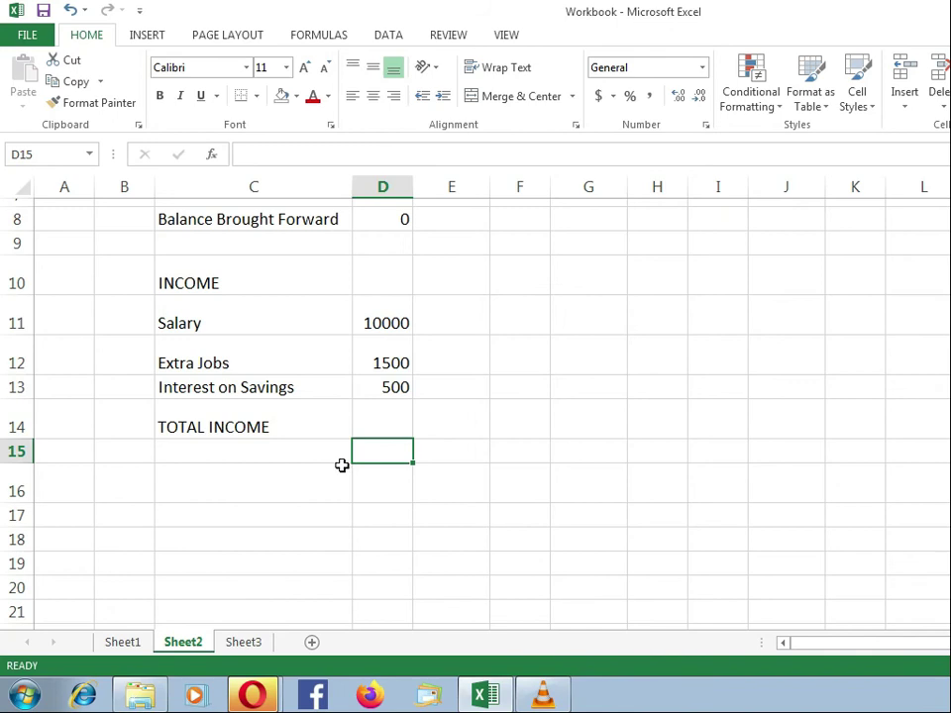
Add the EXPENDITURE heading in C16 below blank row 15, then view Sheet1.
click(17, 451)
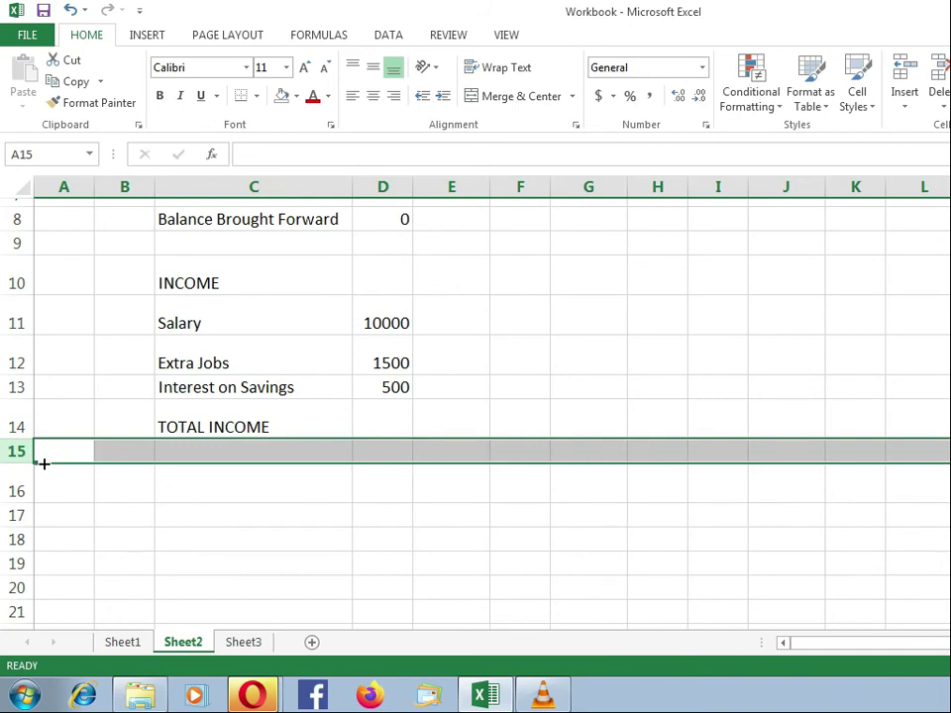
click(193, 483)
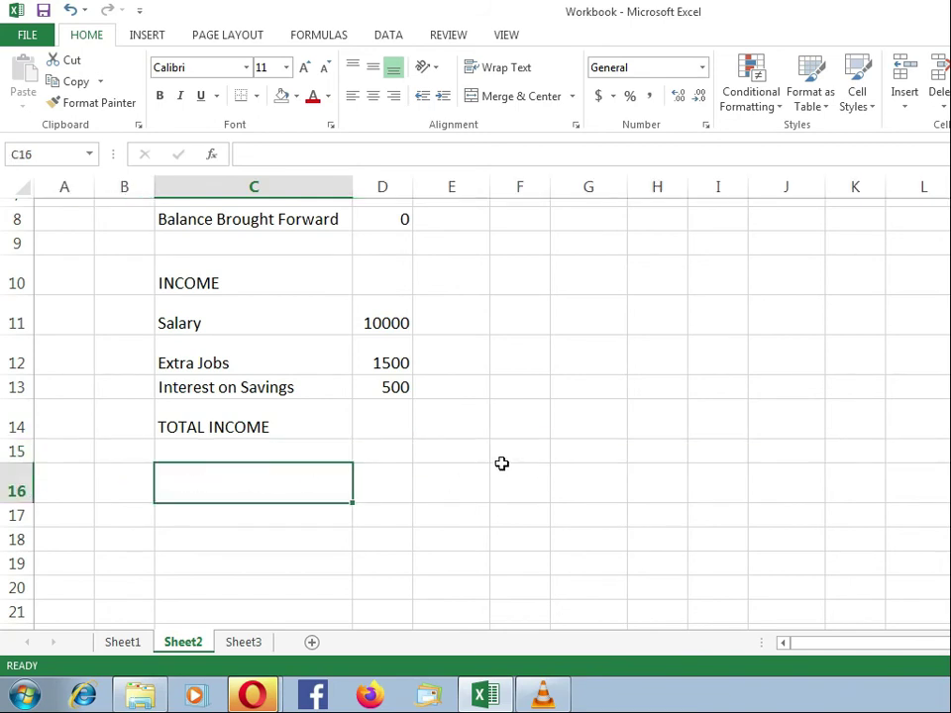
text(EXPEN)
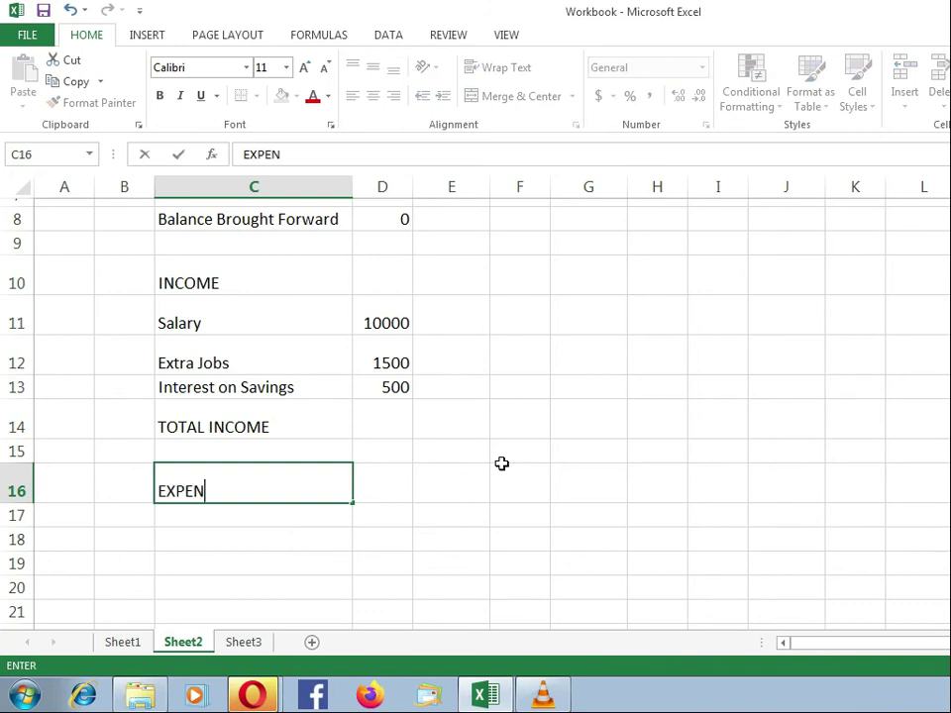
text(DITURE)
key(Return)
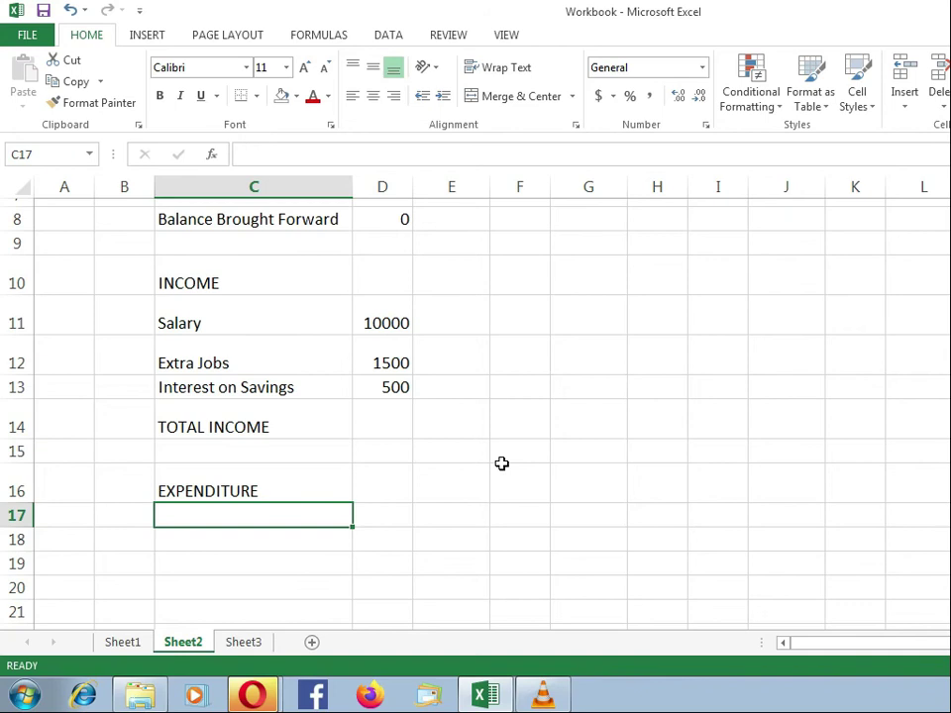
click(125, 646)
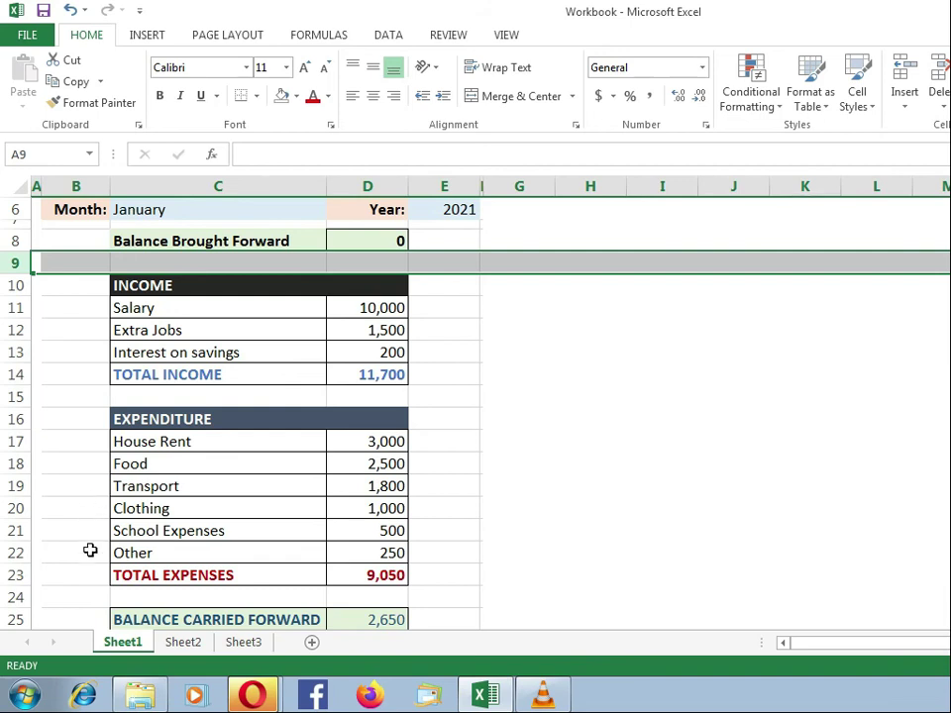
On Sheet2, enter House Rent, Food, Transport and Clothing in C17–C20.
click(183, 644)
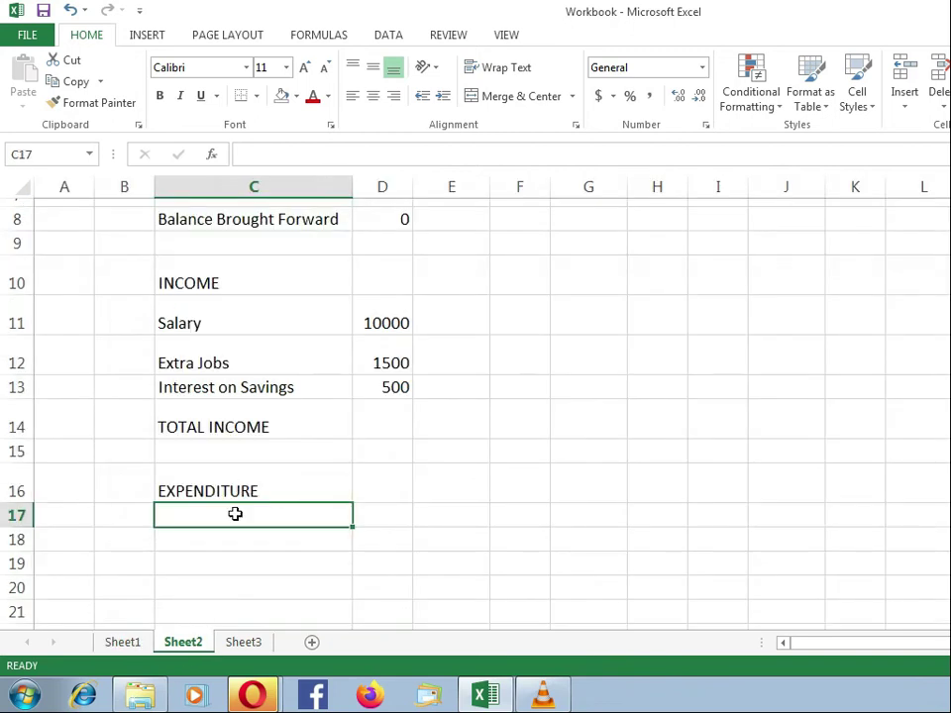
text(H)
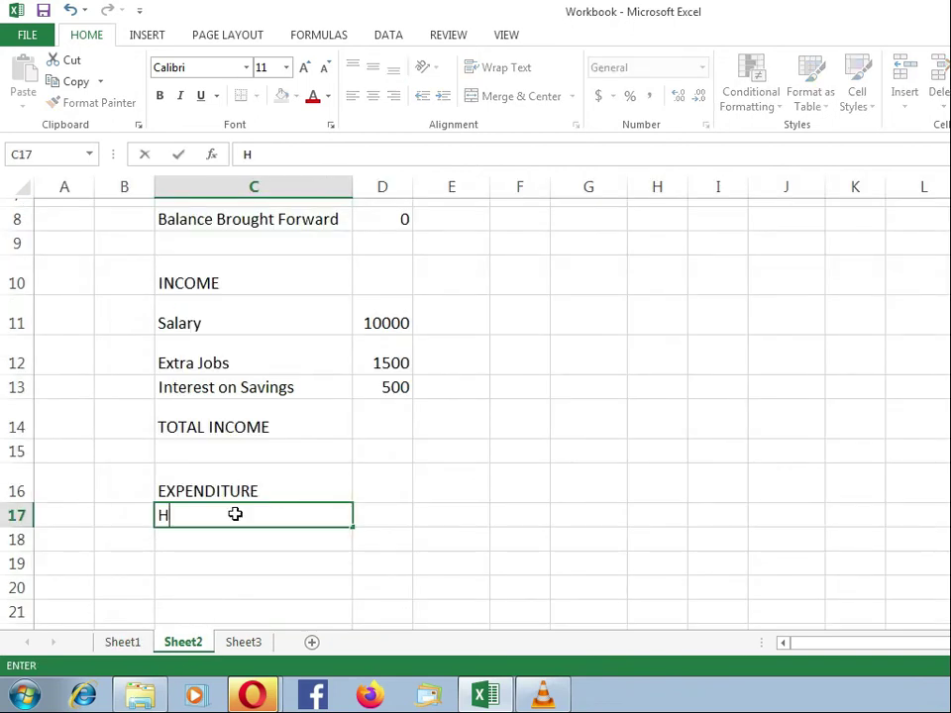
text(ouse Rent)
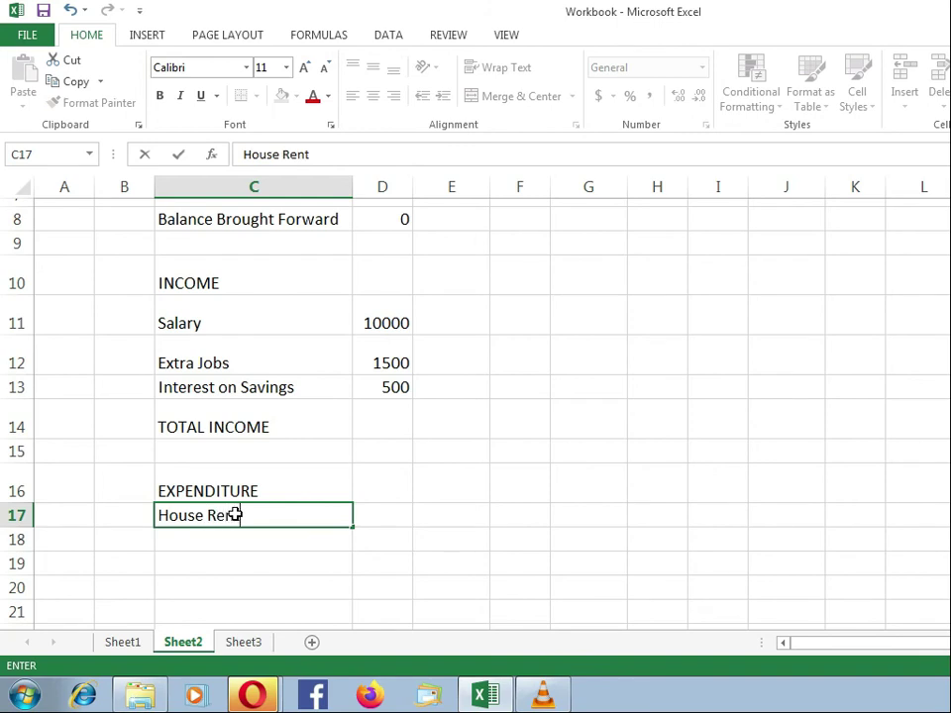
key(Return)
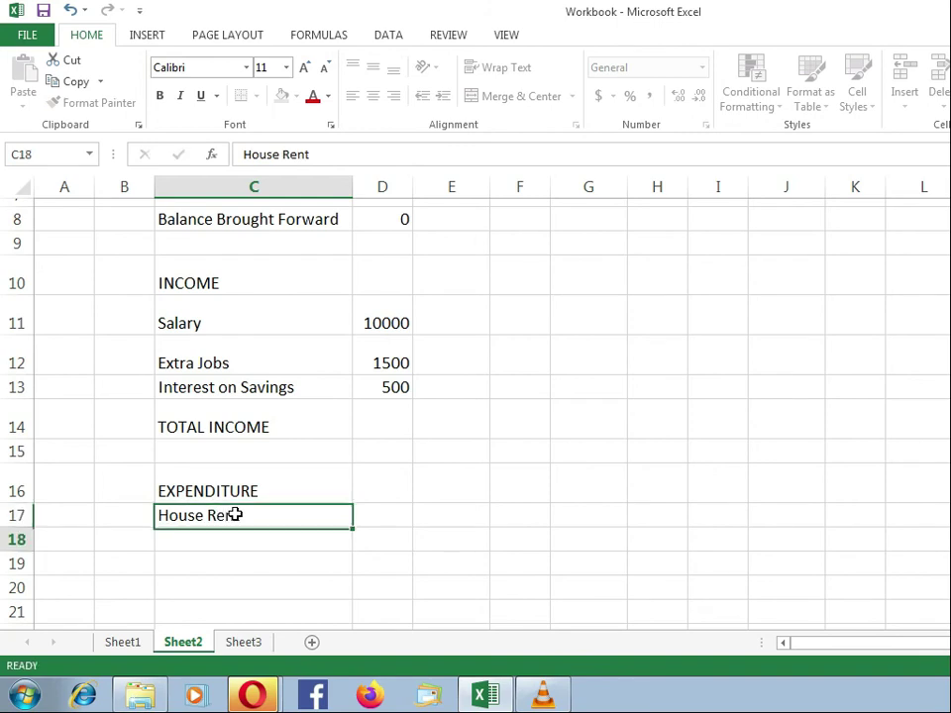
text(Food)
key(Return)
text(Transport)
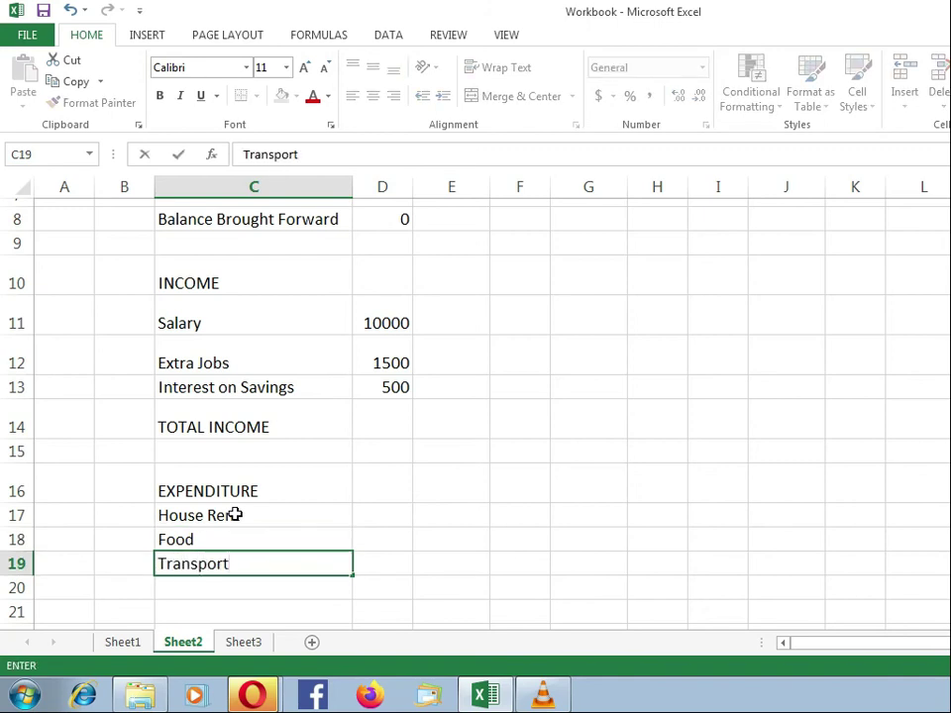
key(Return)
text(Clothing)
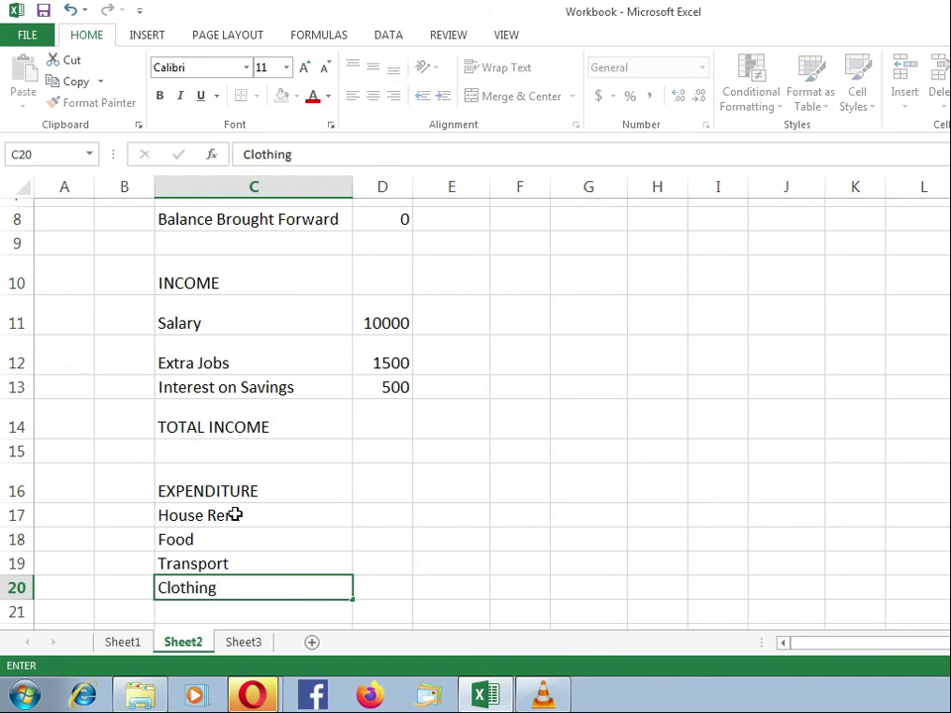
key(Return)
Add School Expenses, Other and TOTAL EXPENDITURE in C21–C23, then view Sheet1.
text(Scho)
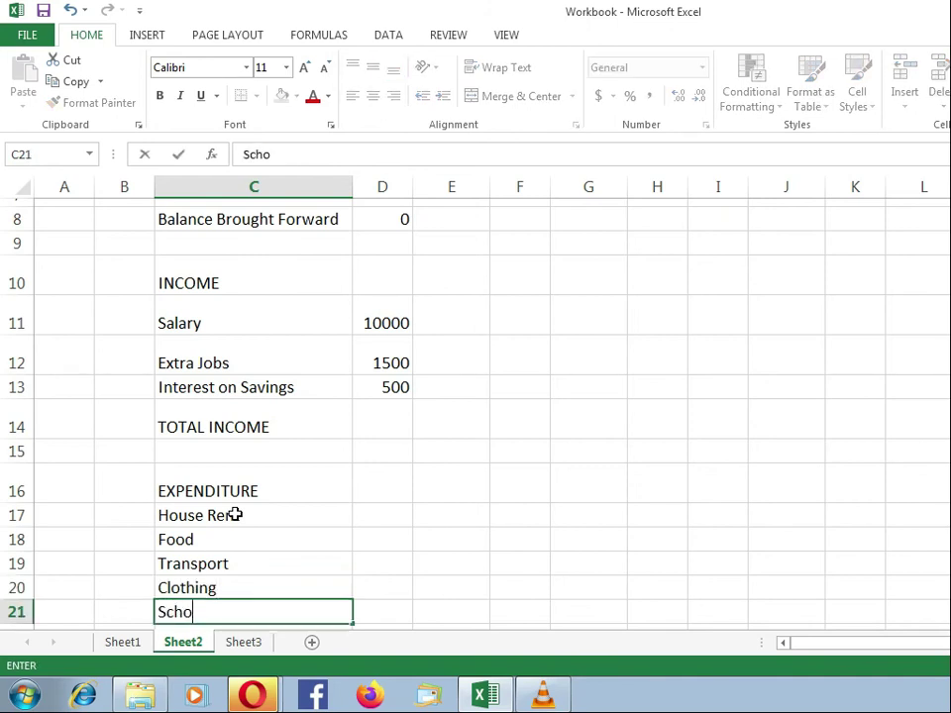
text(ol Expenses)
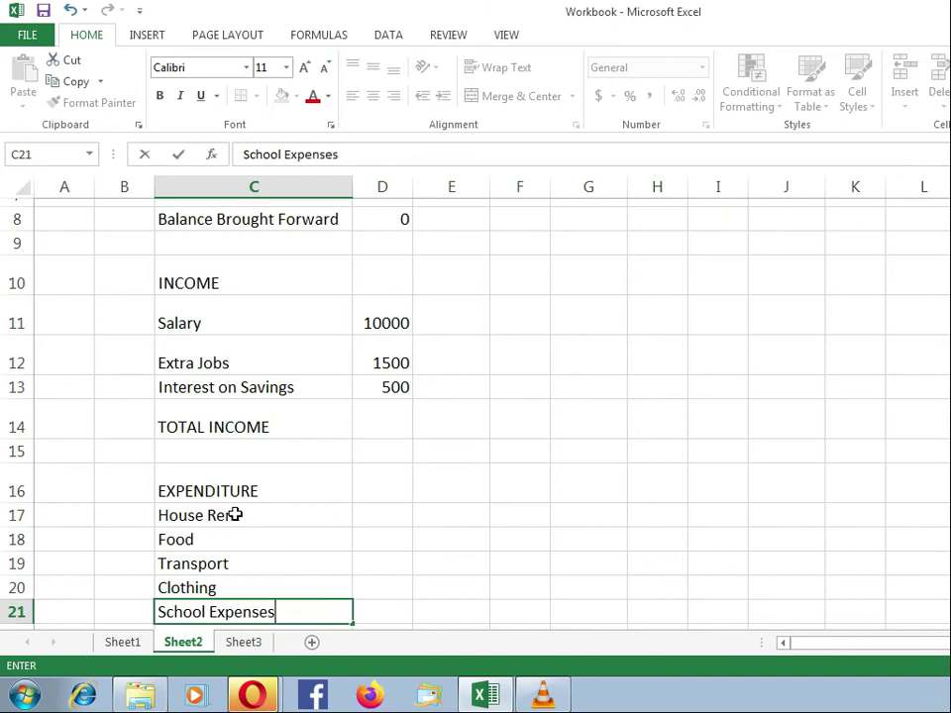
key(Return)
text(Other)
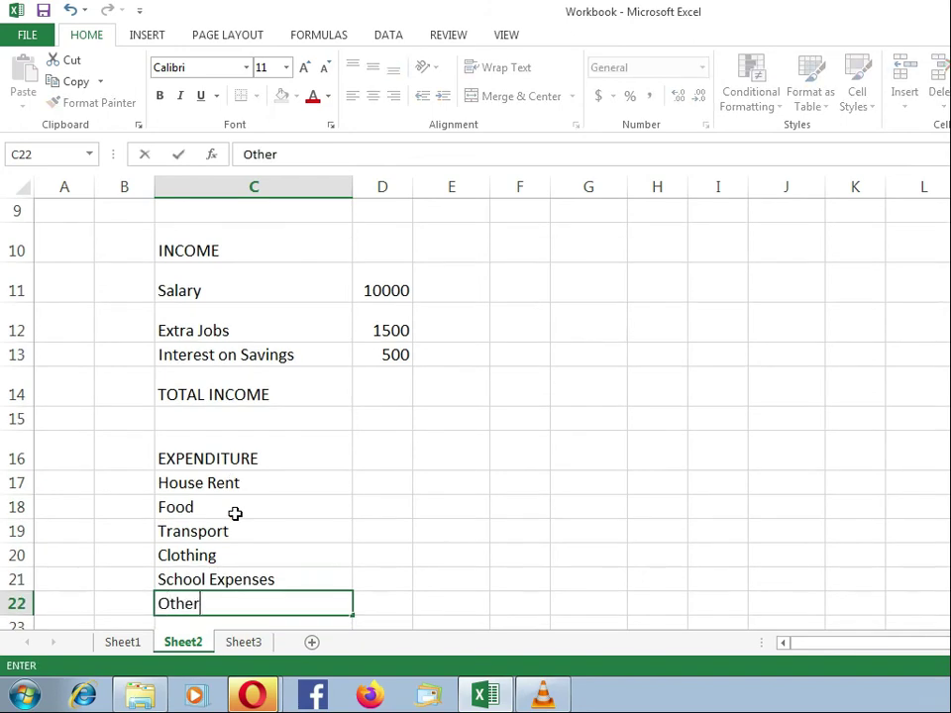
key(Return)
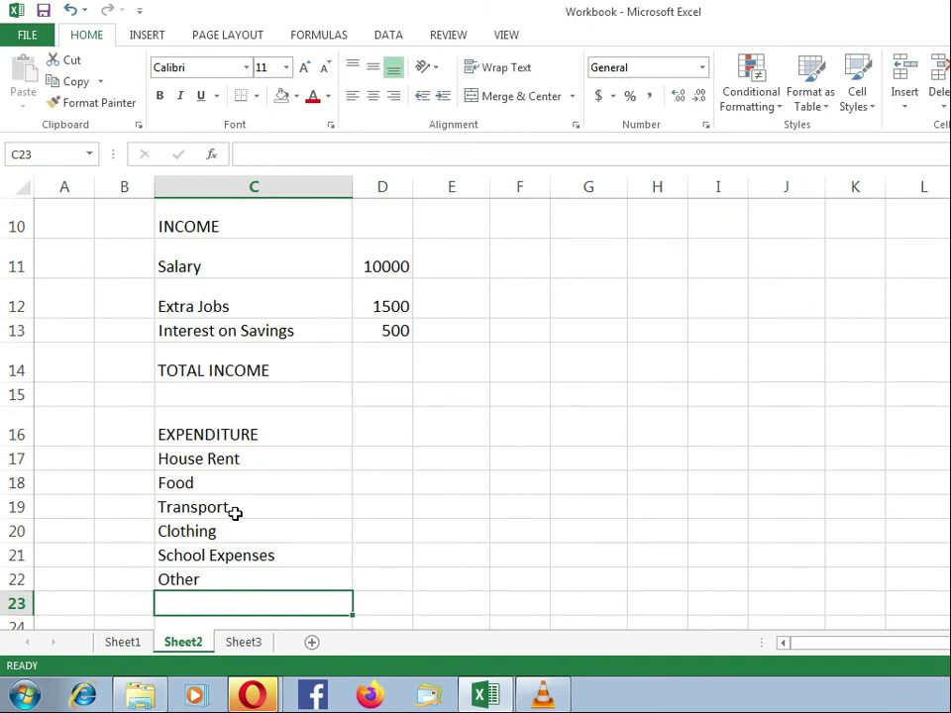
text(T)
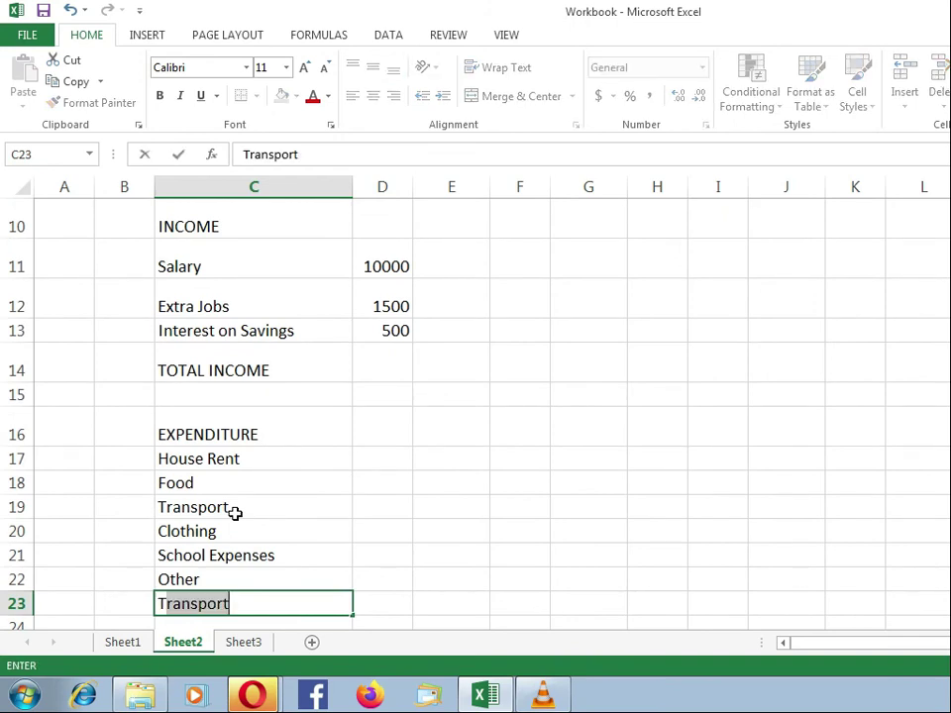
text(OTAL)
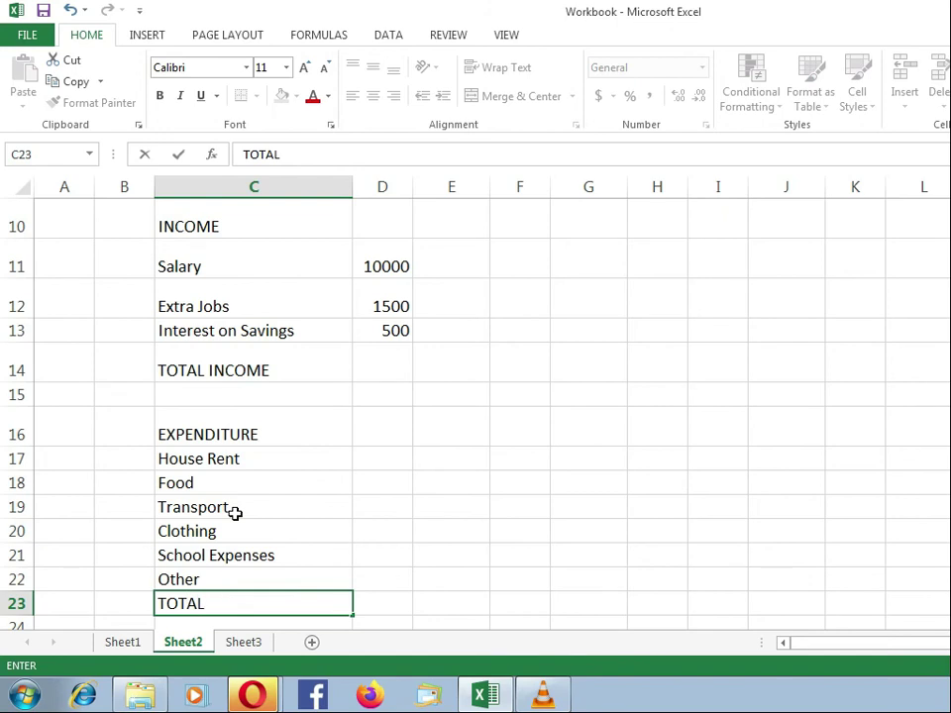
text( EXPENDITURE)
key(Return)
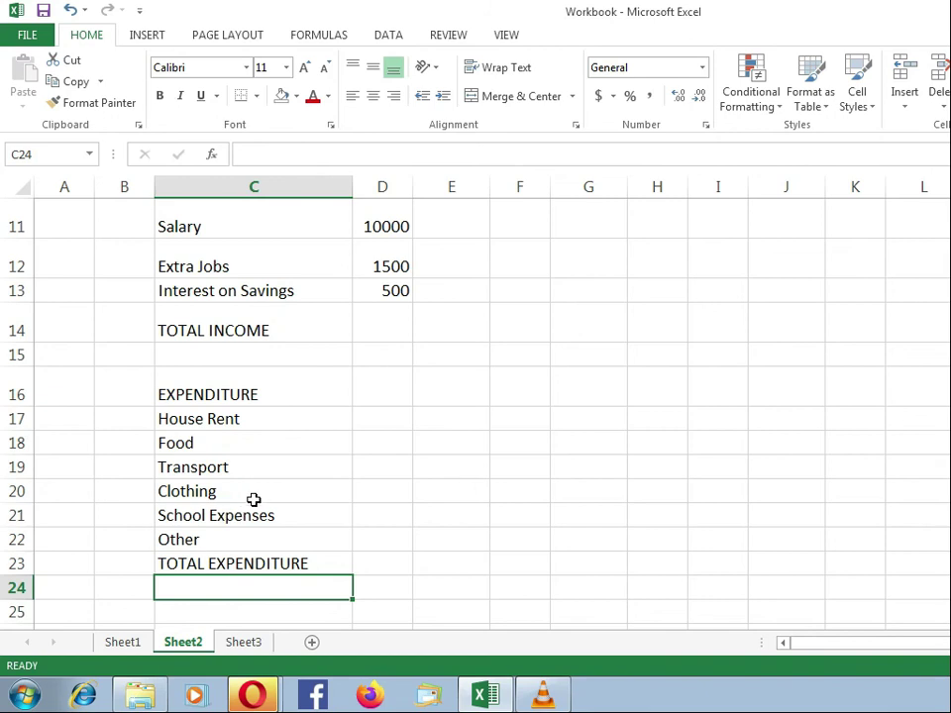
click(132, 644)
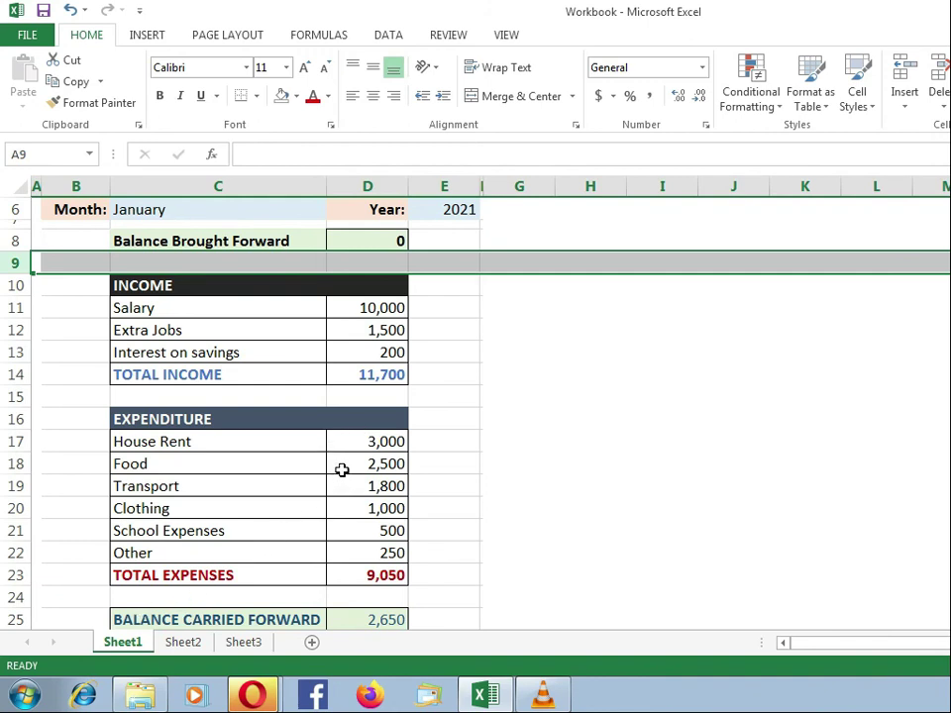
Enter 3000, 2500 and 1800 in D17–D19 for House Rent, Food and Transport.
click(188, 644)
click(388, 419)
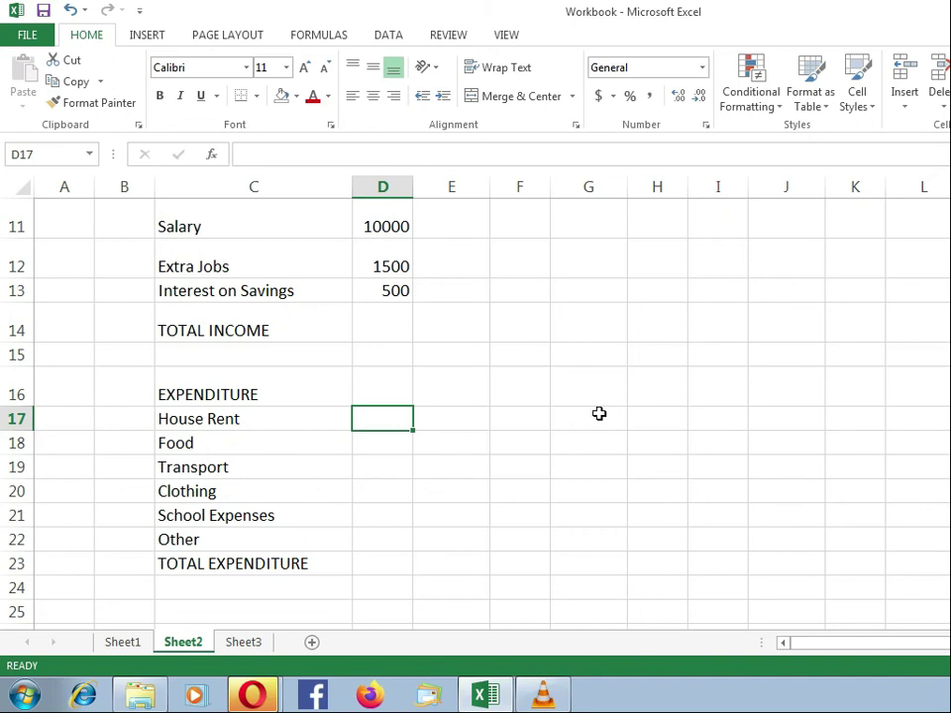
text(3000)
key(Return)
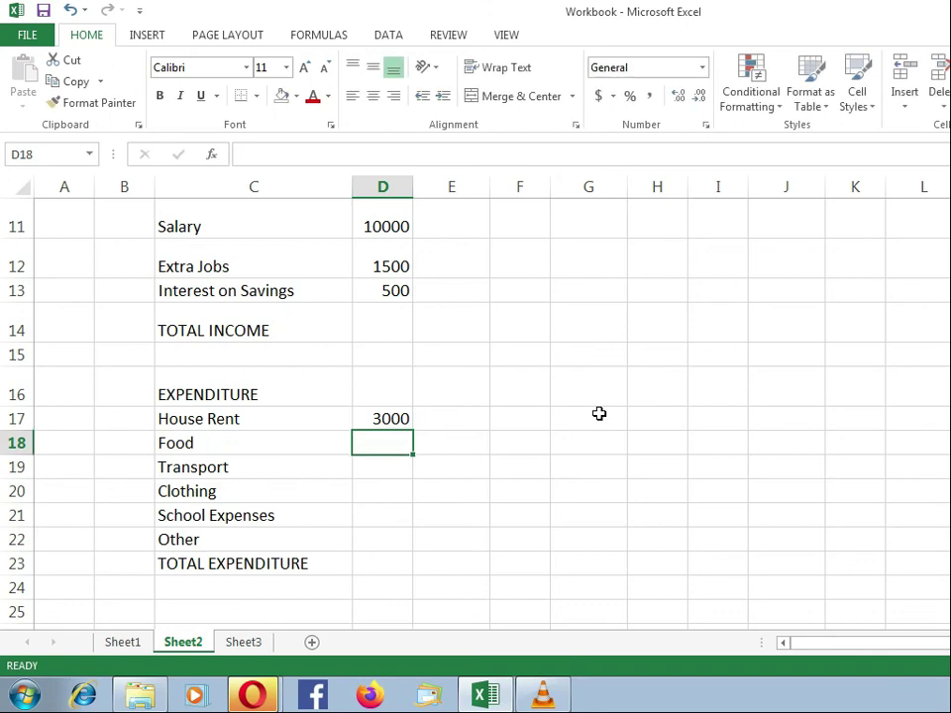
text(2500)
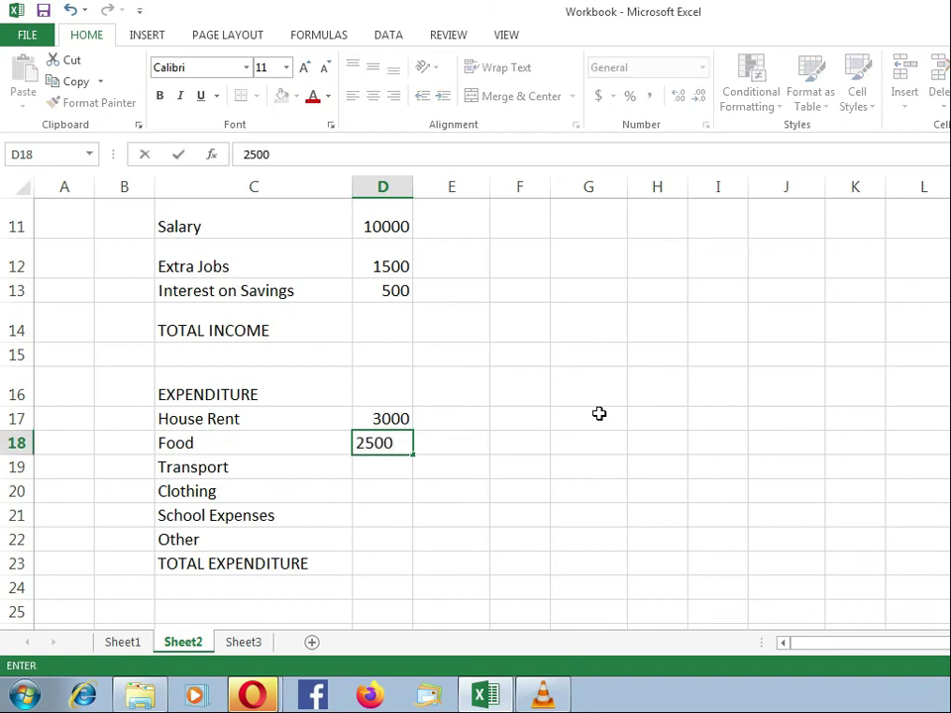
key(Return)
text(1800)
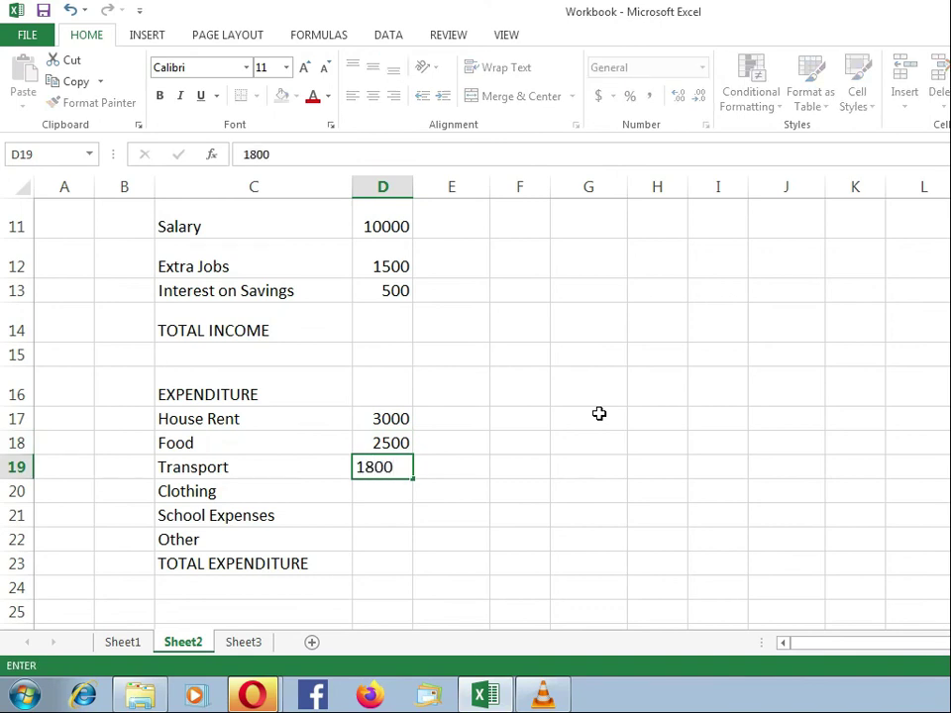
key(Return)
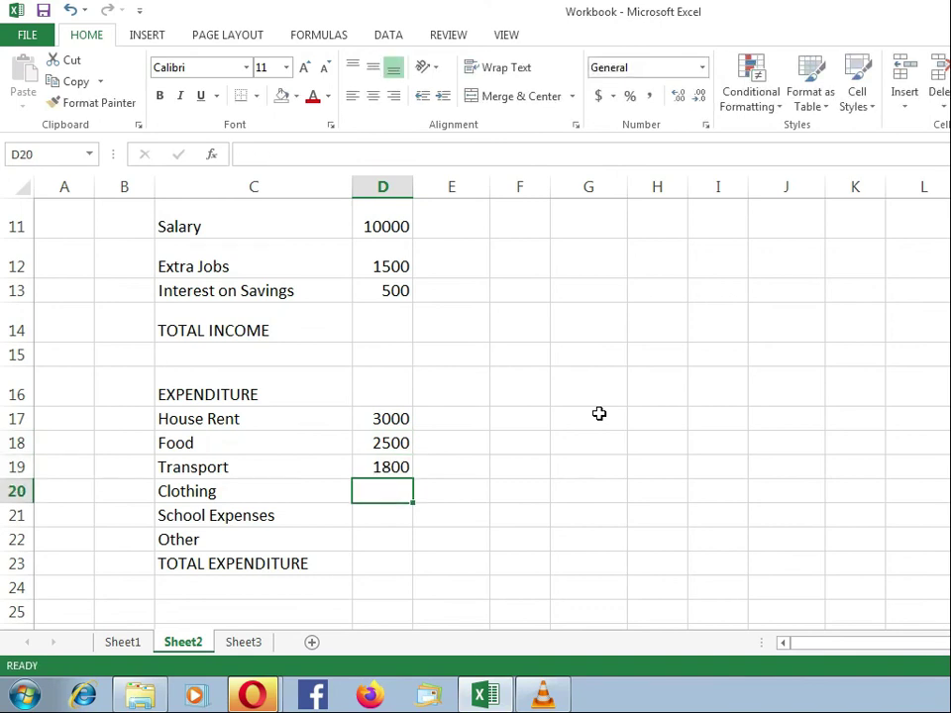
Enter 1500, 500 and 250 for Clothing, School Expenses and Other, checking Sheet1.
text(1500)
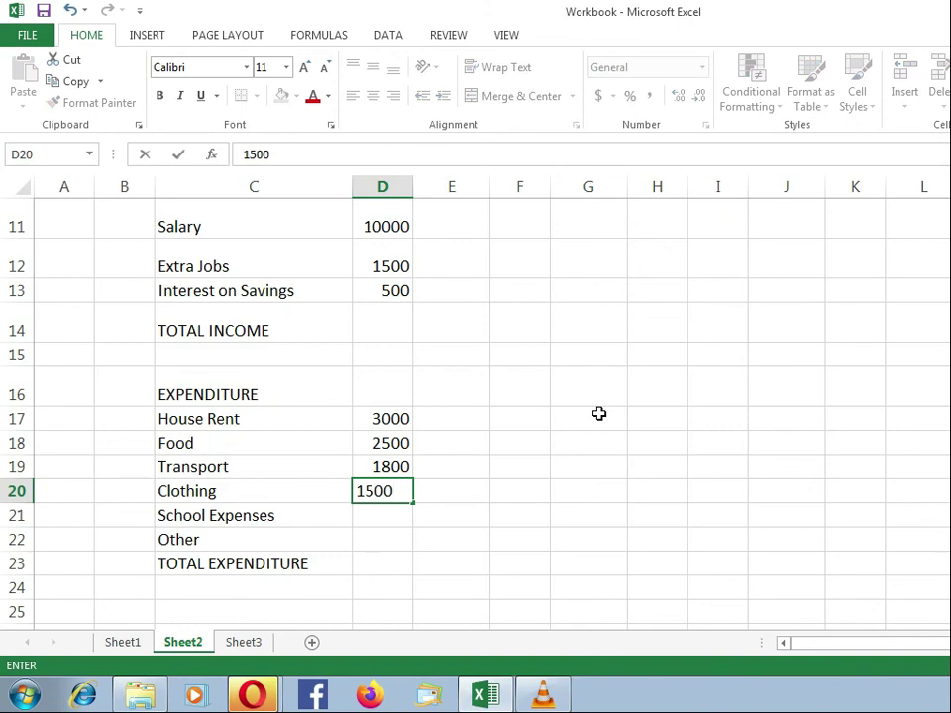
key(Return)
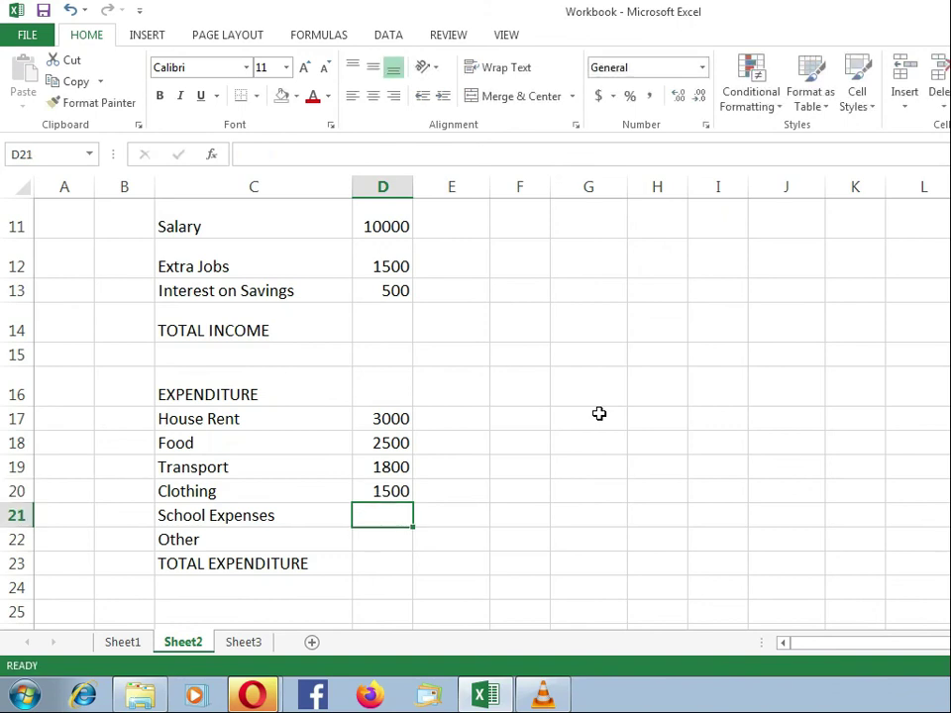
text(500)
key(Return)
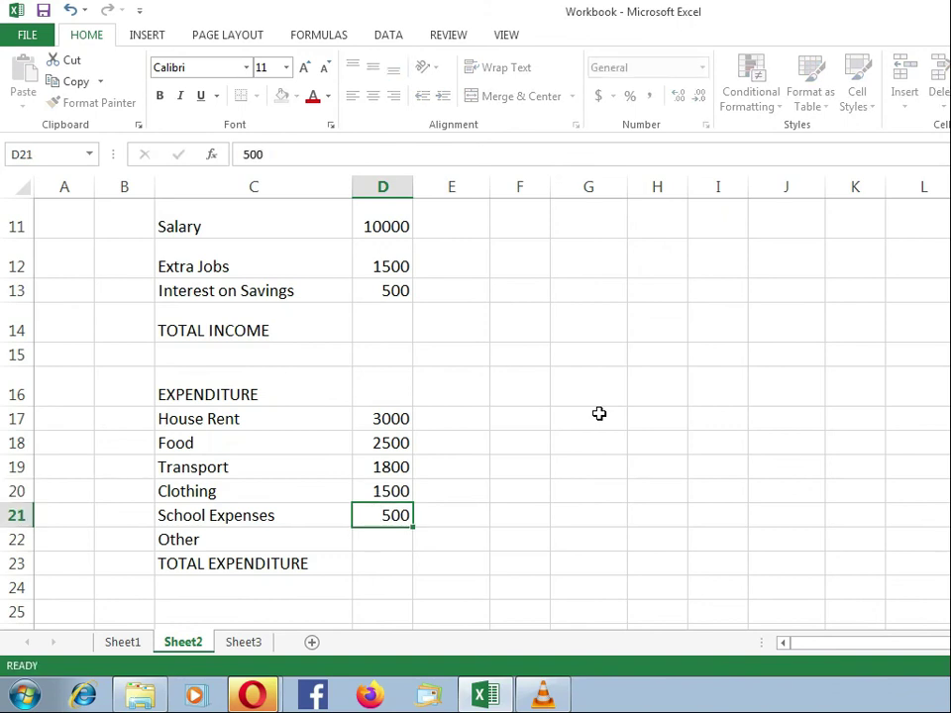
click(137, 644)
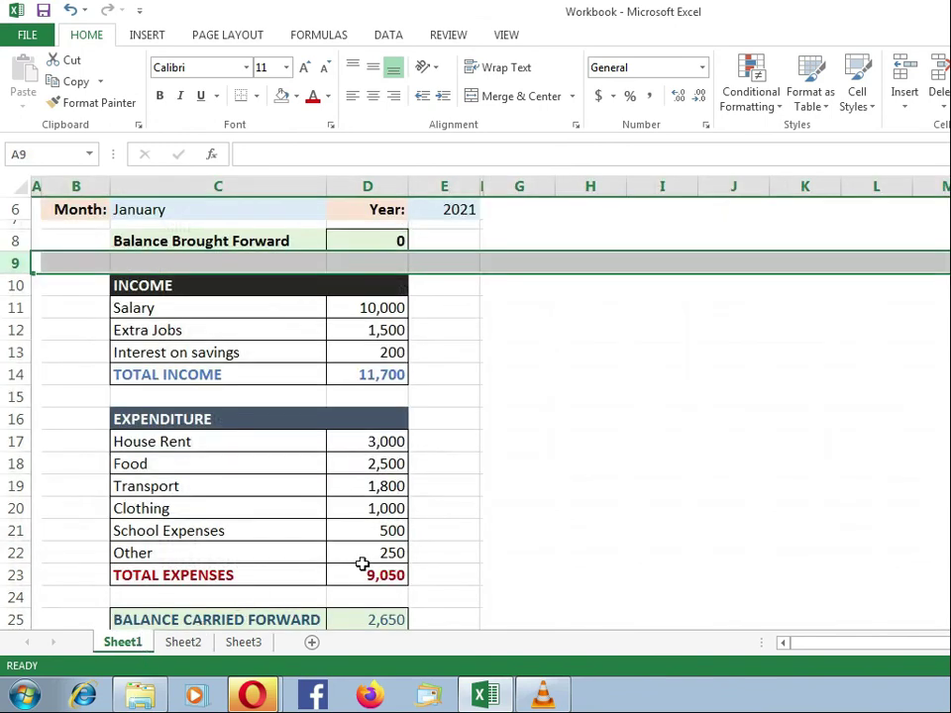
click(188, 644)
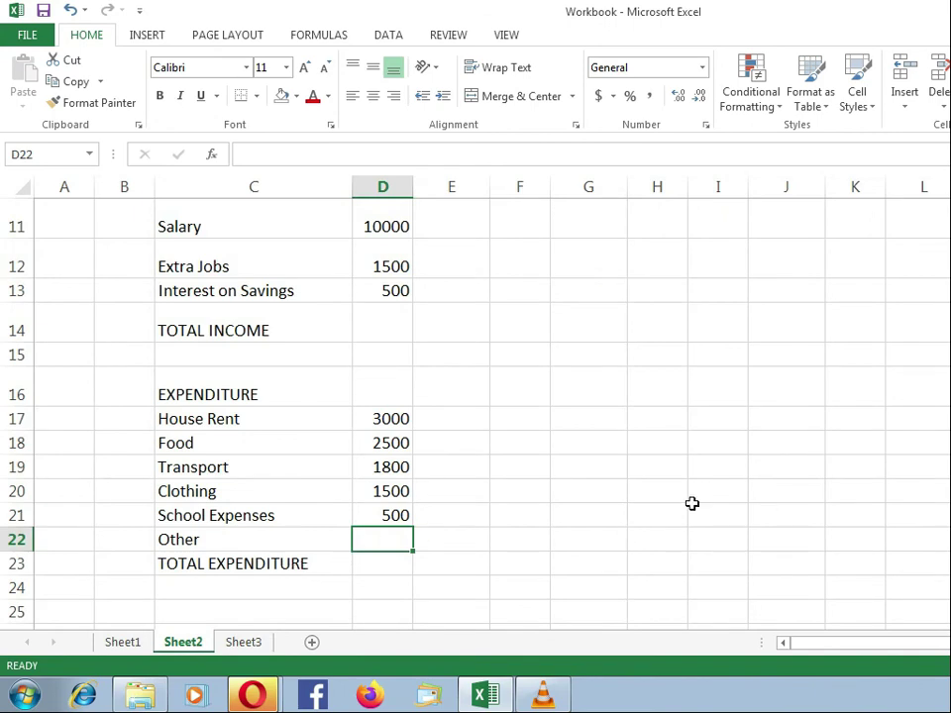
text(250)
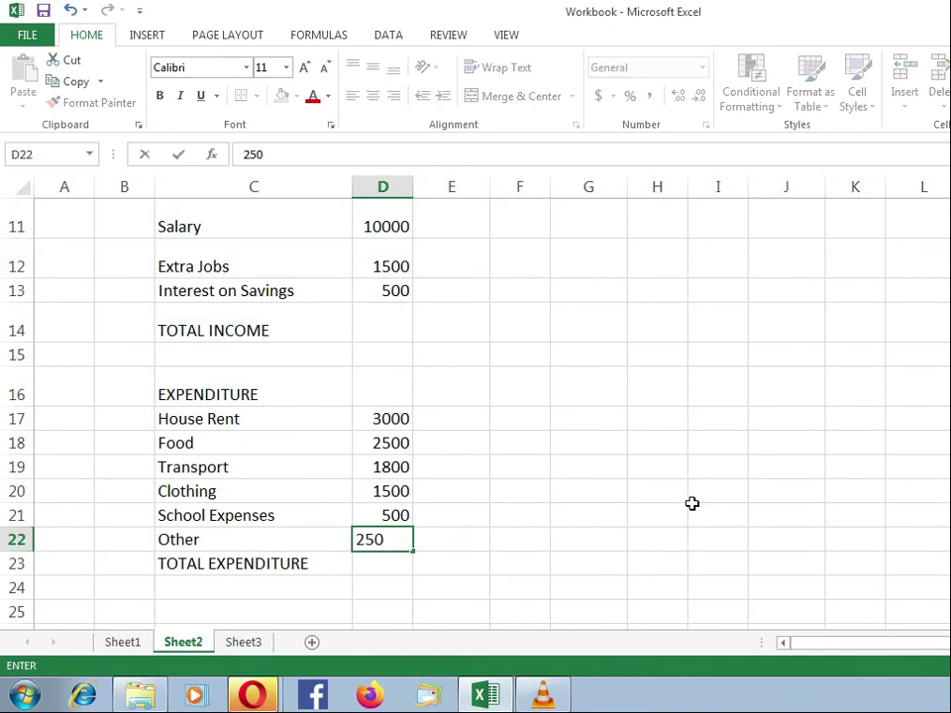
key(Return)
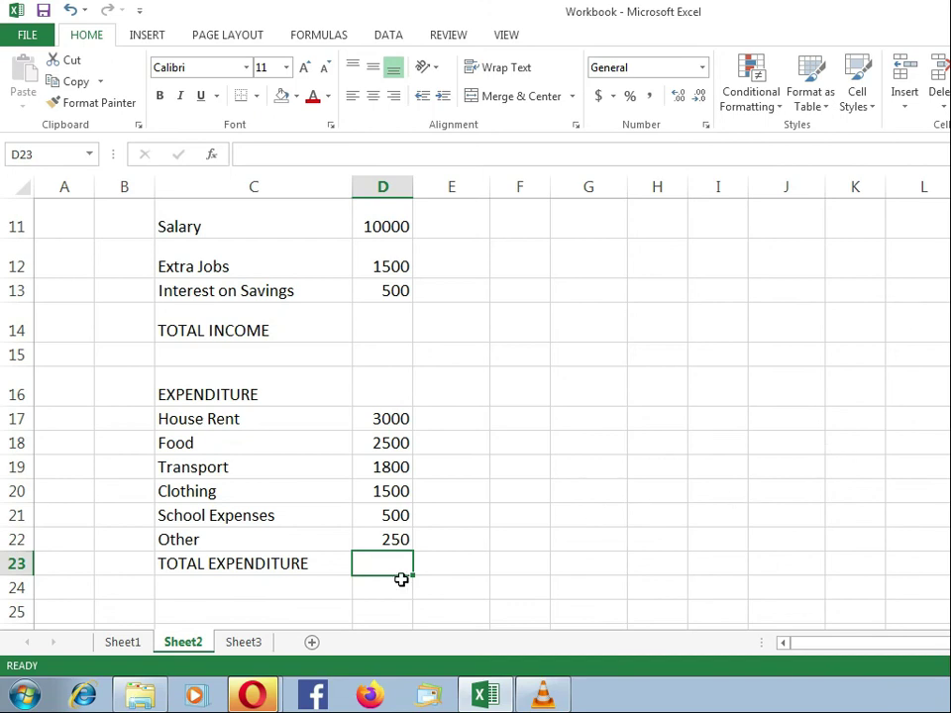
Enter the label 'Balance Carried Forward' in C25 on Sheet2, then select D25 for its amount.
scroll(427, 601, down, 1)
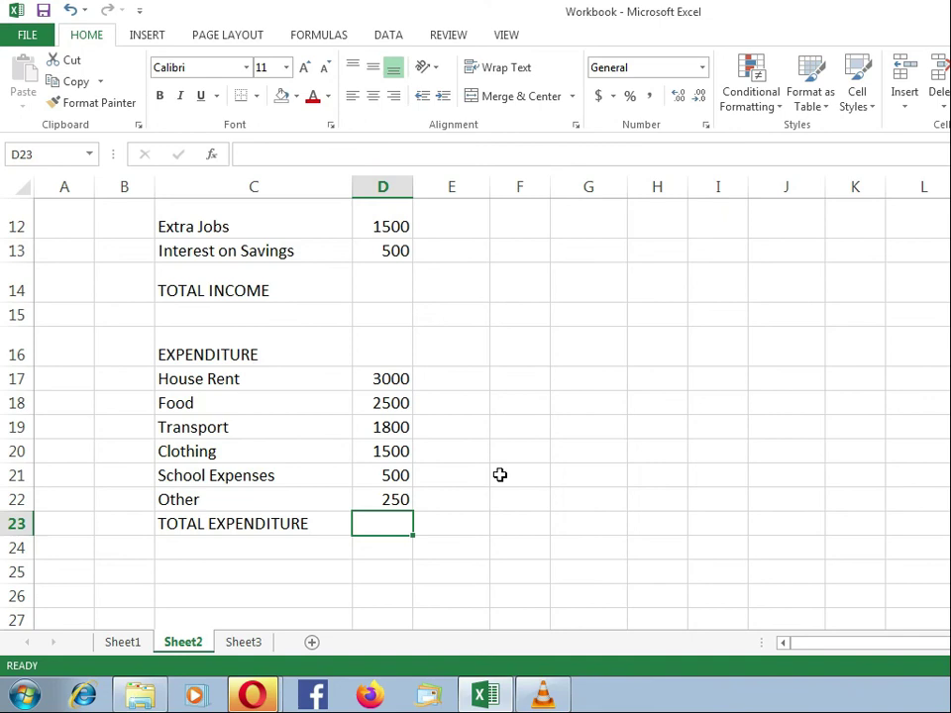
click(208, 541)
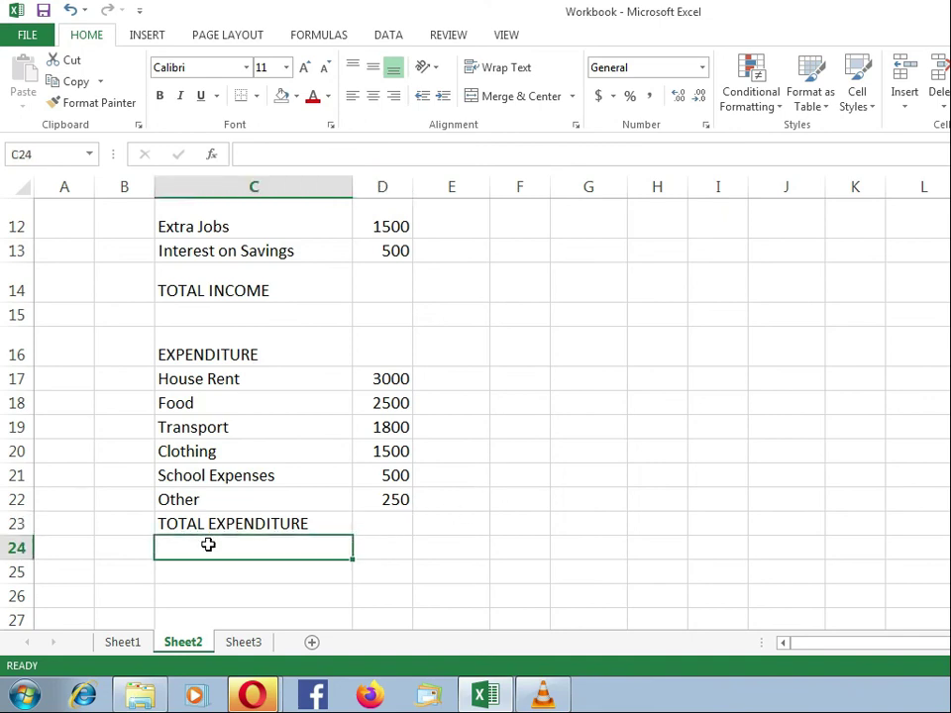
click(20, 548)
click(193, 575)
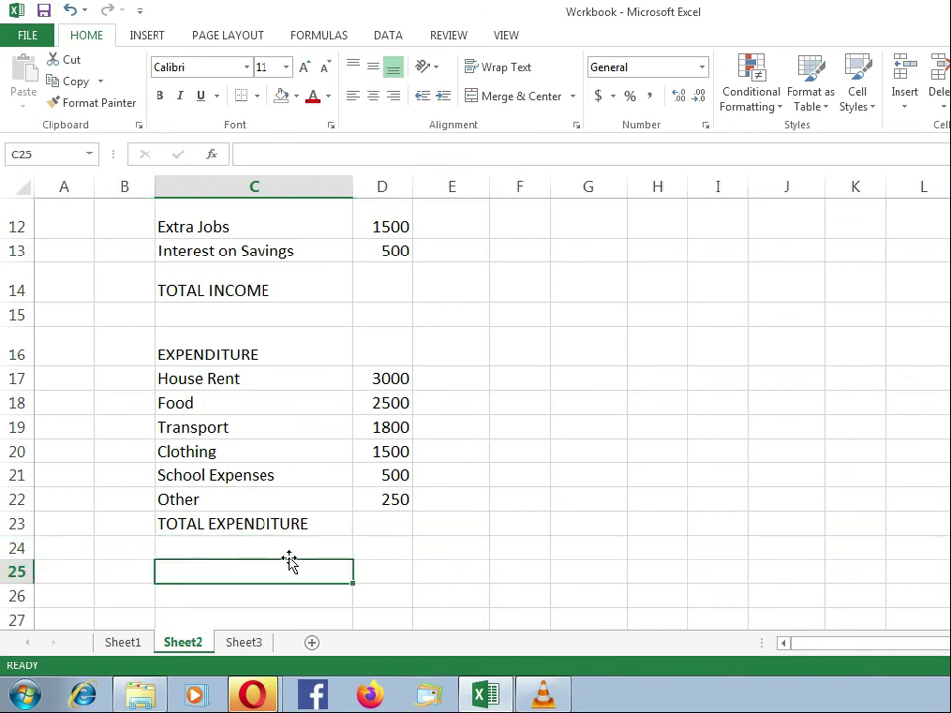
text(Balance )
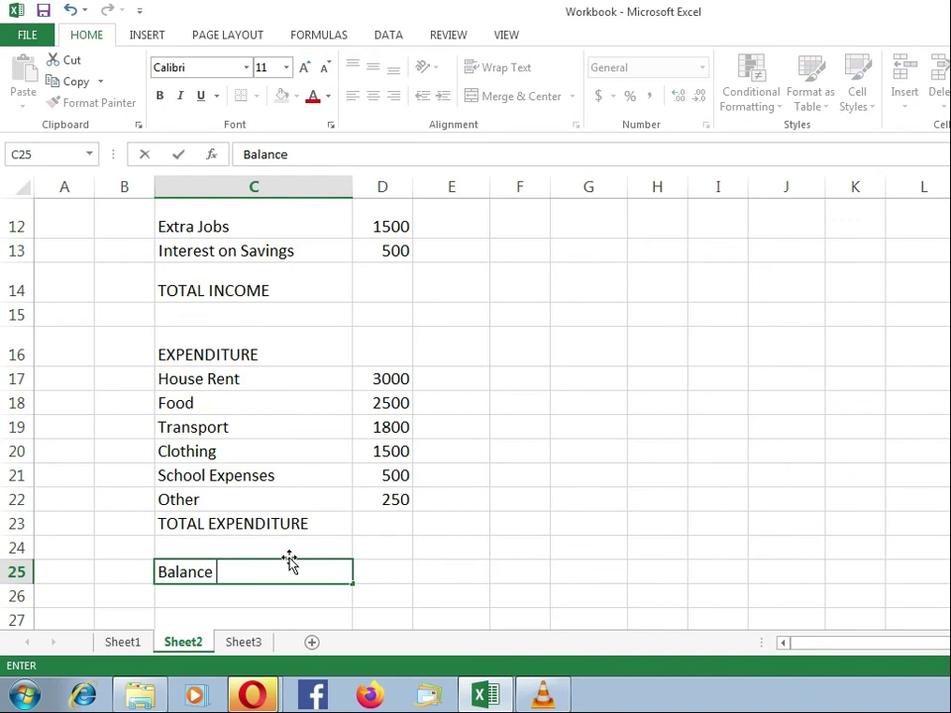
text(Carried Forward)
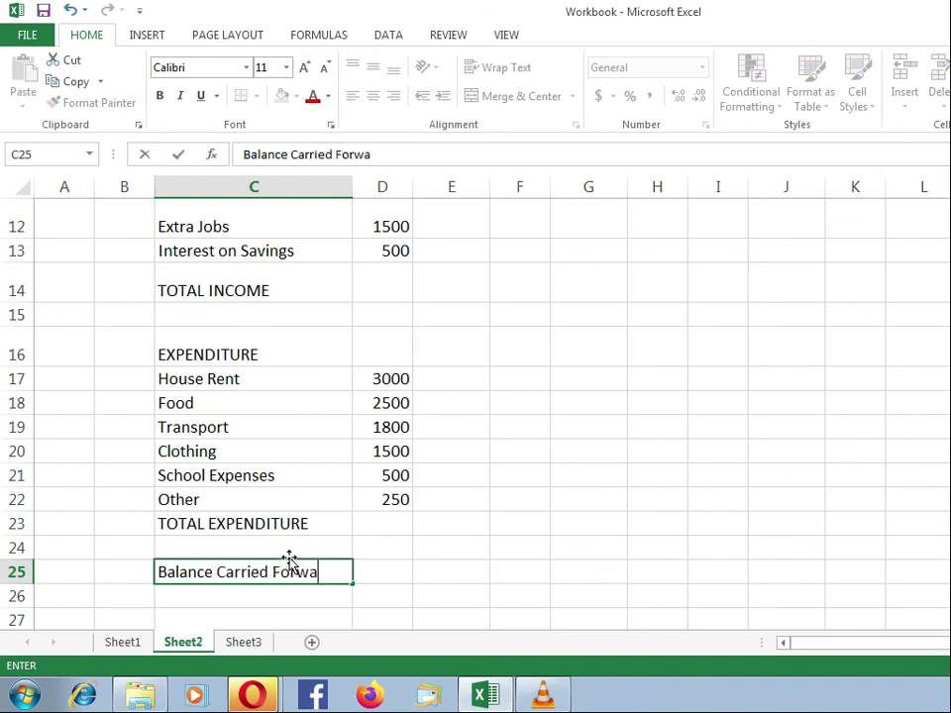
key(Return)
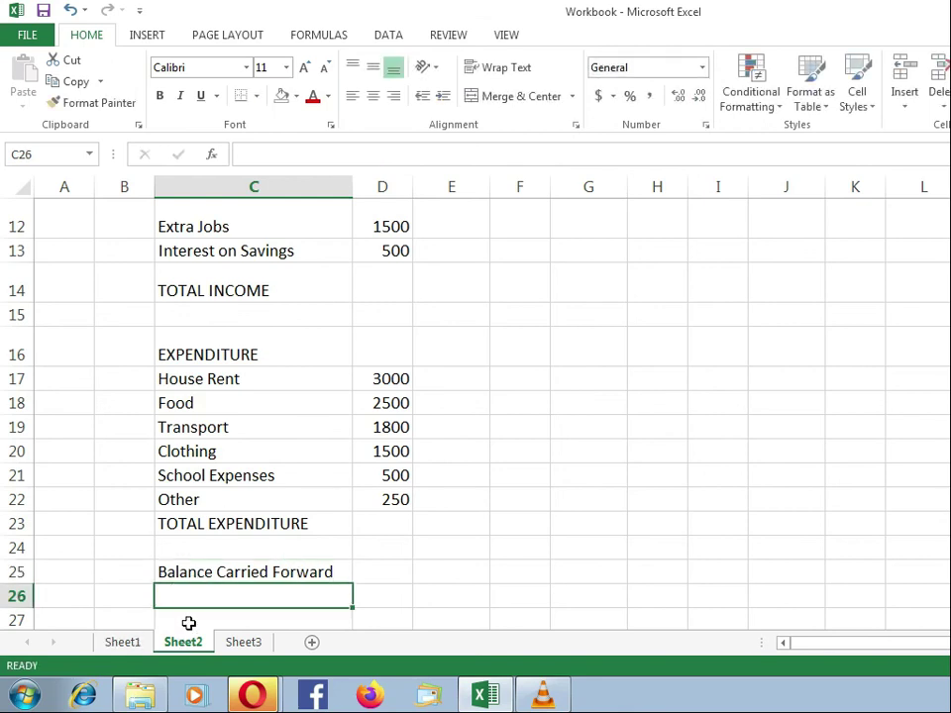
click(376, 569)
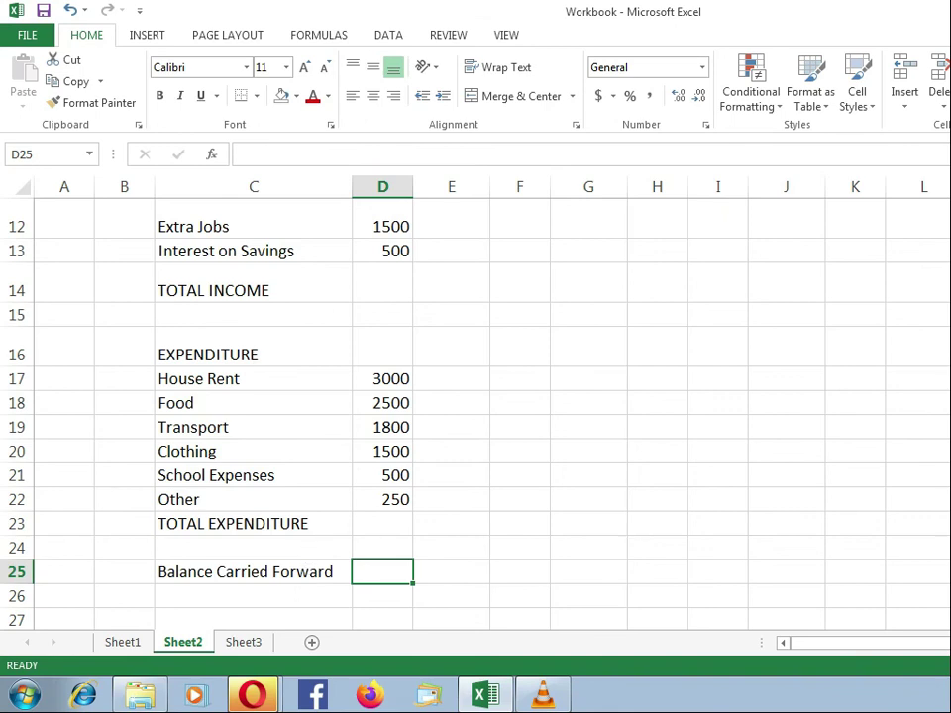
scroll(475, 397, up, 4)
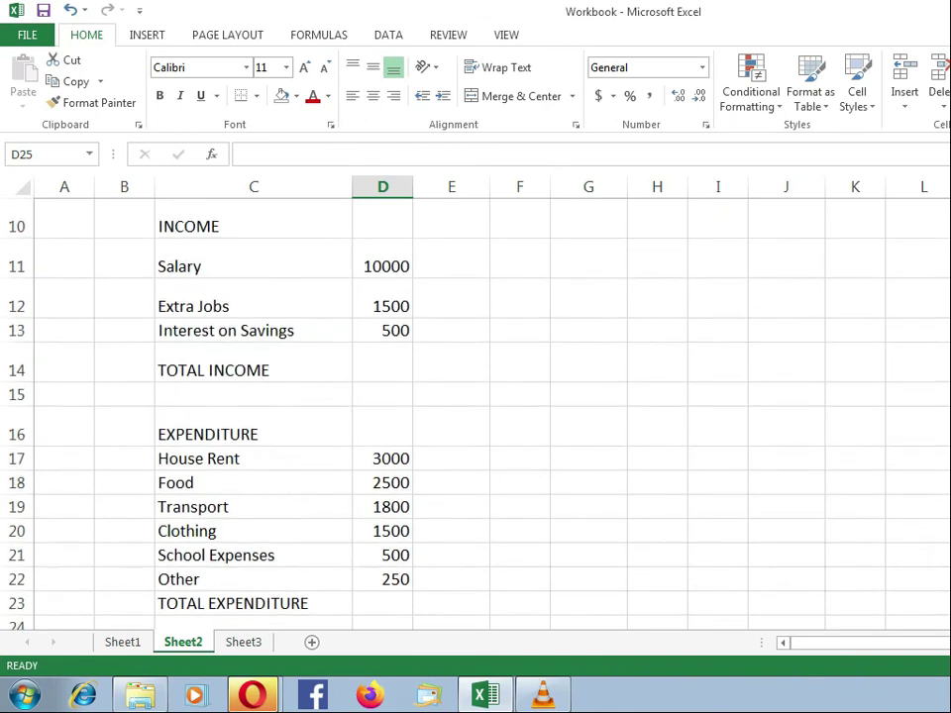
scroll(295, 456, up, 4)
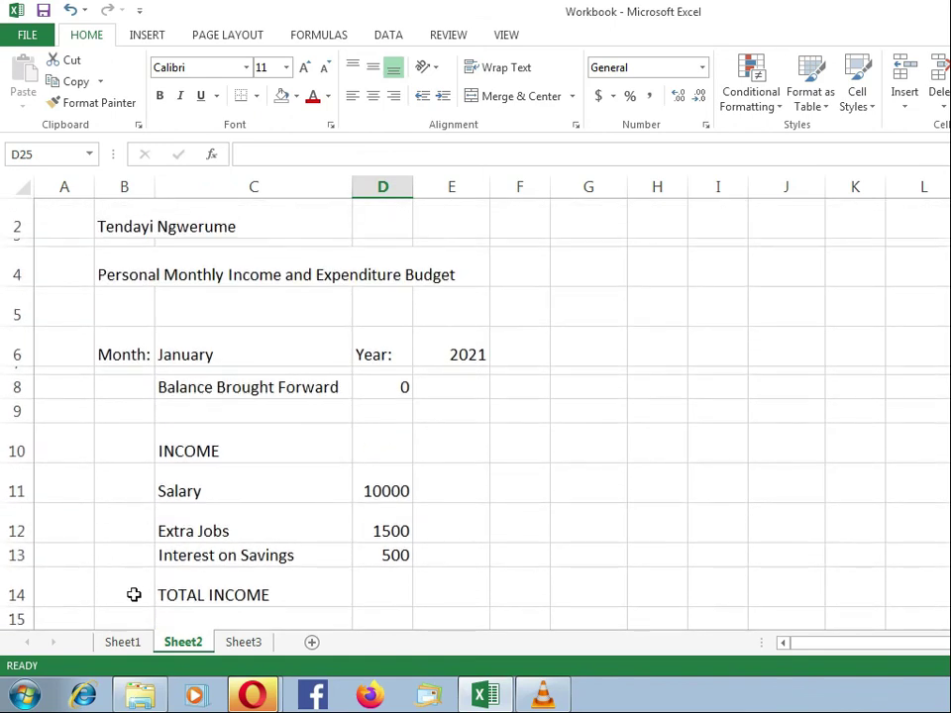
click(127, 644)
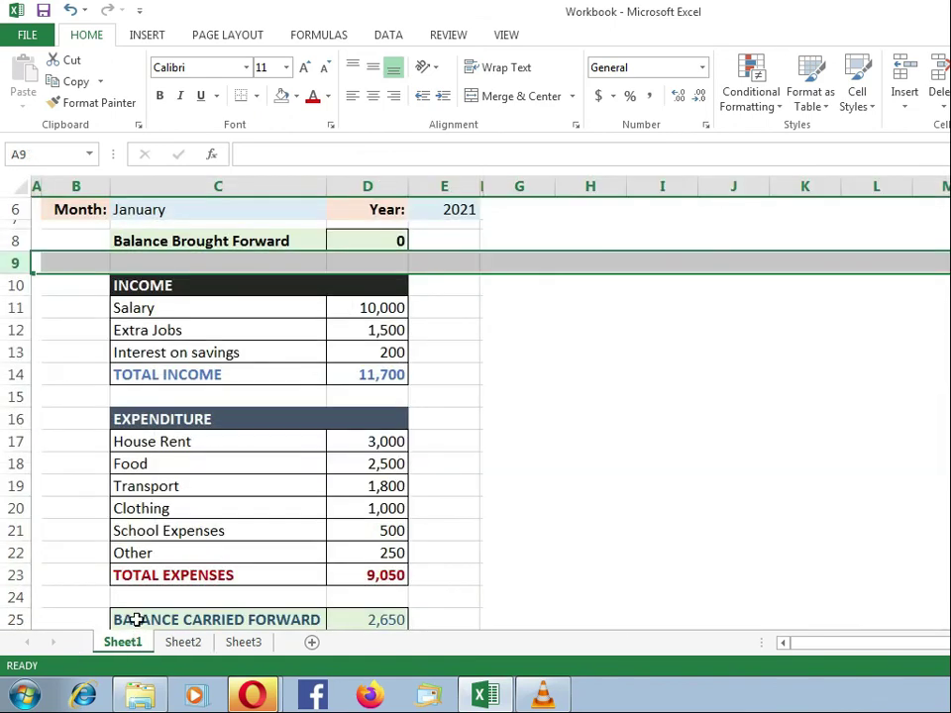
click(374, 269)
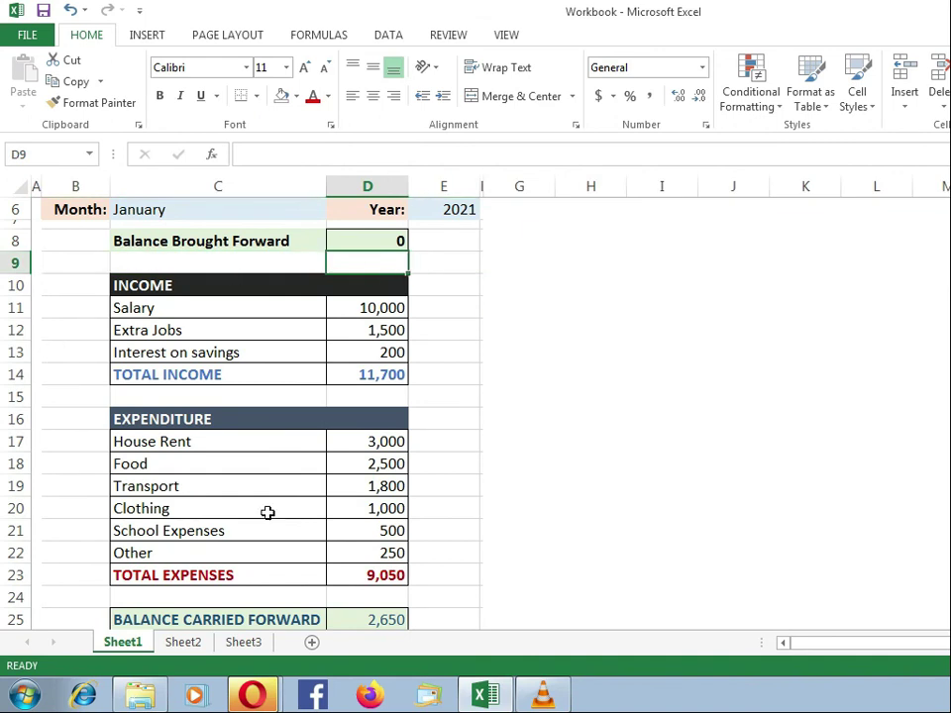
scroll(370, 522, up, 2)
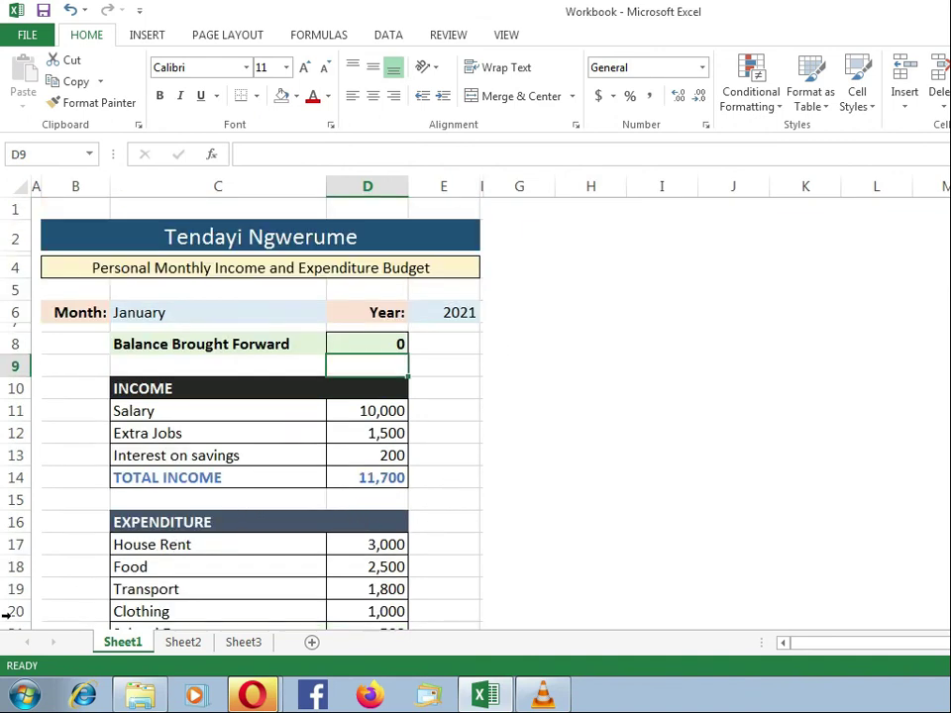
click(188, 643)
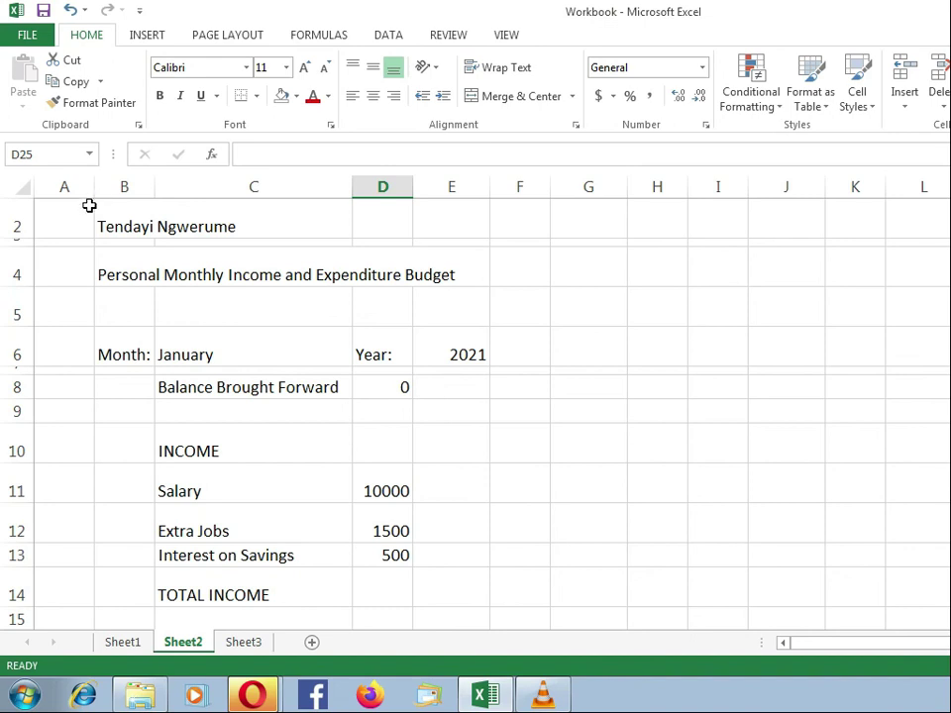
Open the Save As dialog via File > Save As > Browse, showing the Module 5 - excel folder.
click(24, 35)
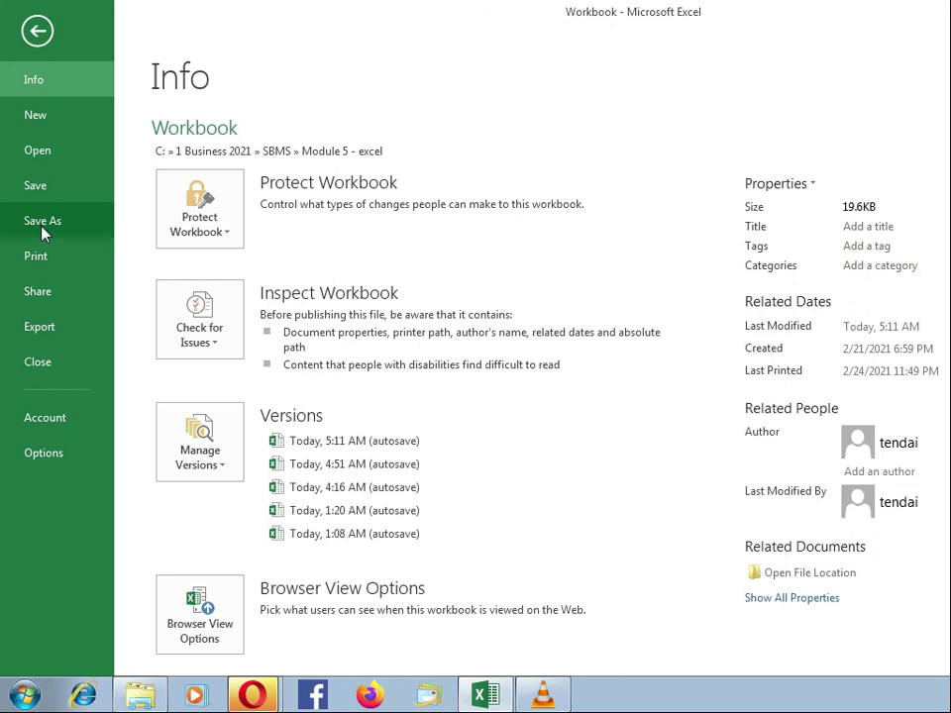
click(42, 223)
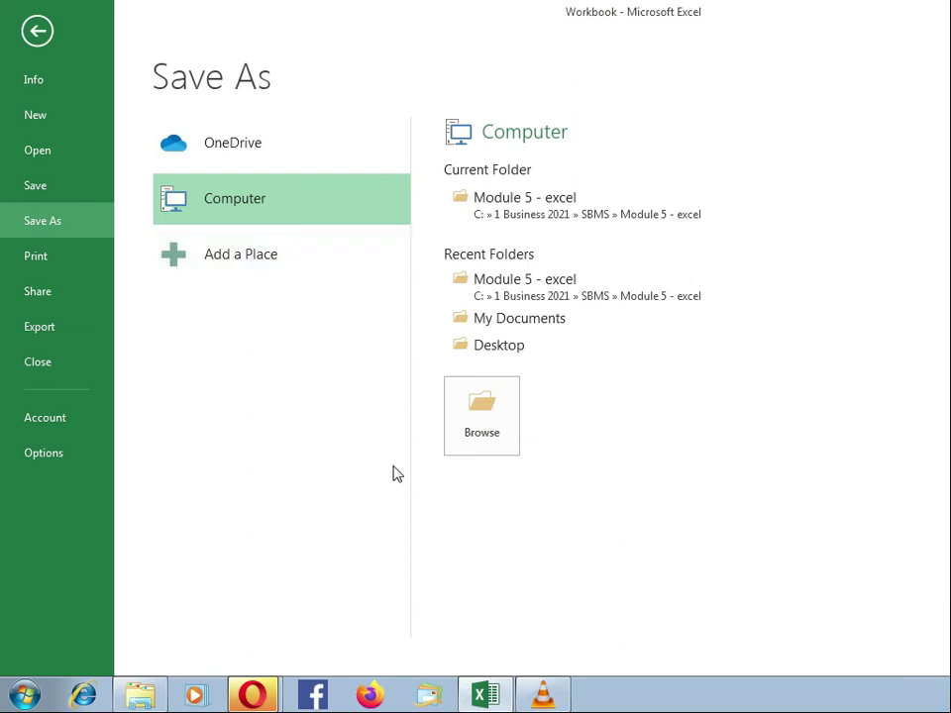
click(493, 420)
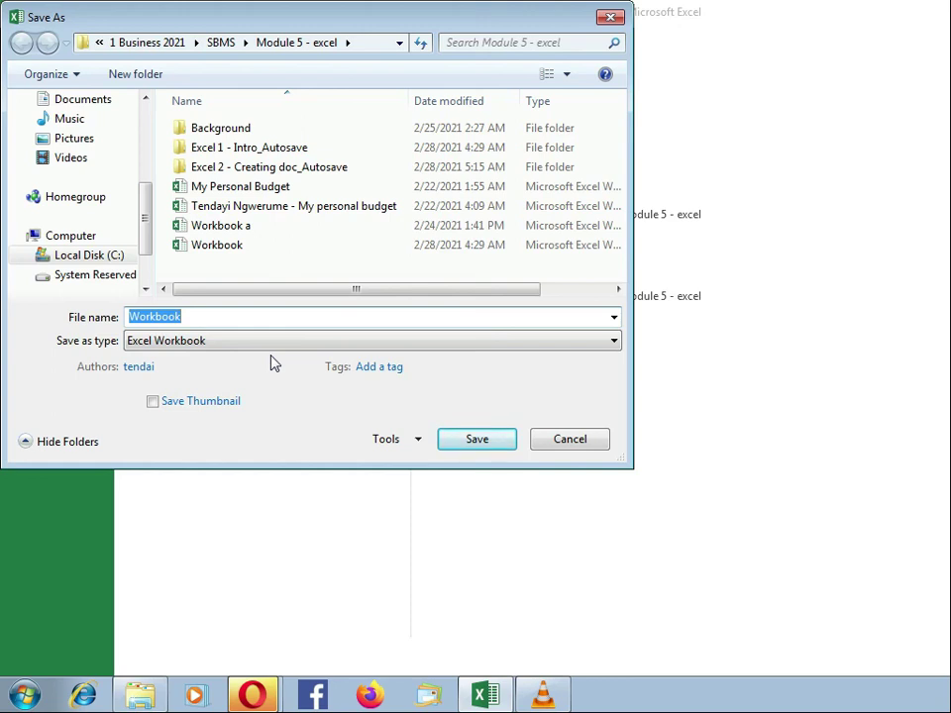
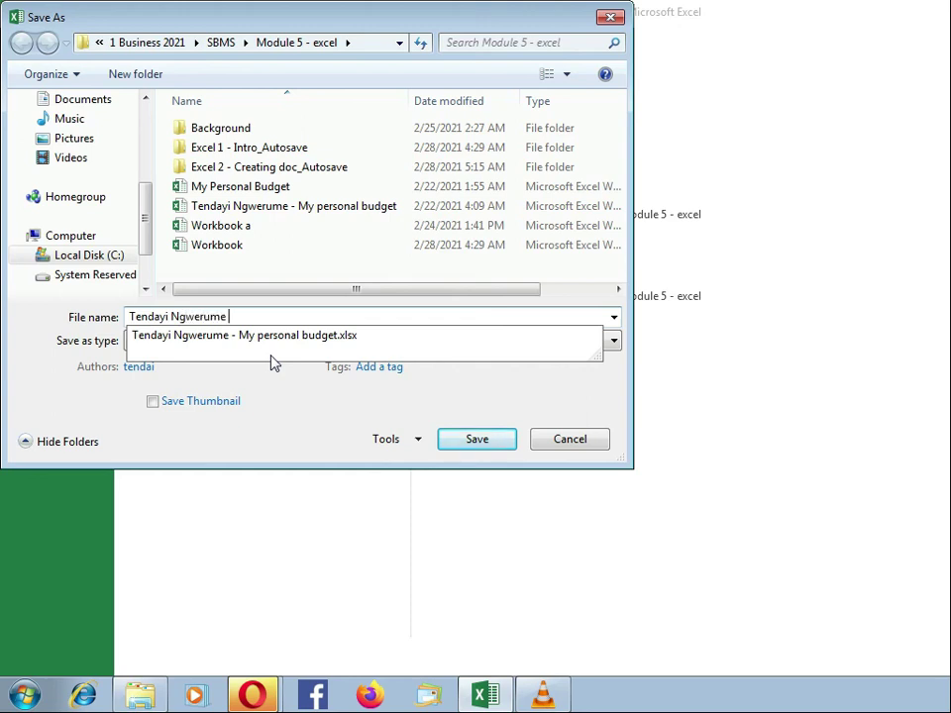
Try saving under the owner's personal budget file name, decline replacing the existing file, and cancel back to Sheet2.
text(My Personal Budget)
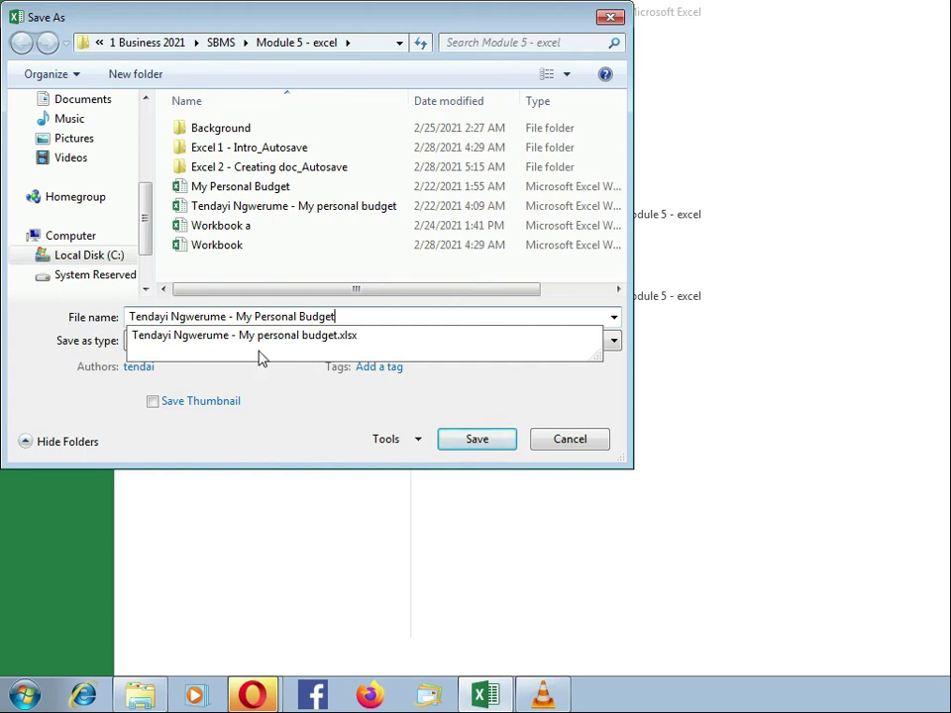
click(474, 439)
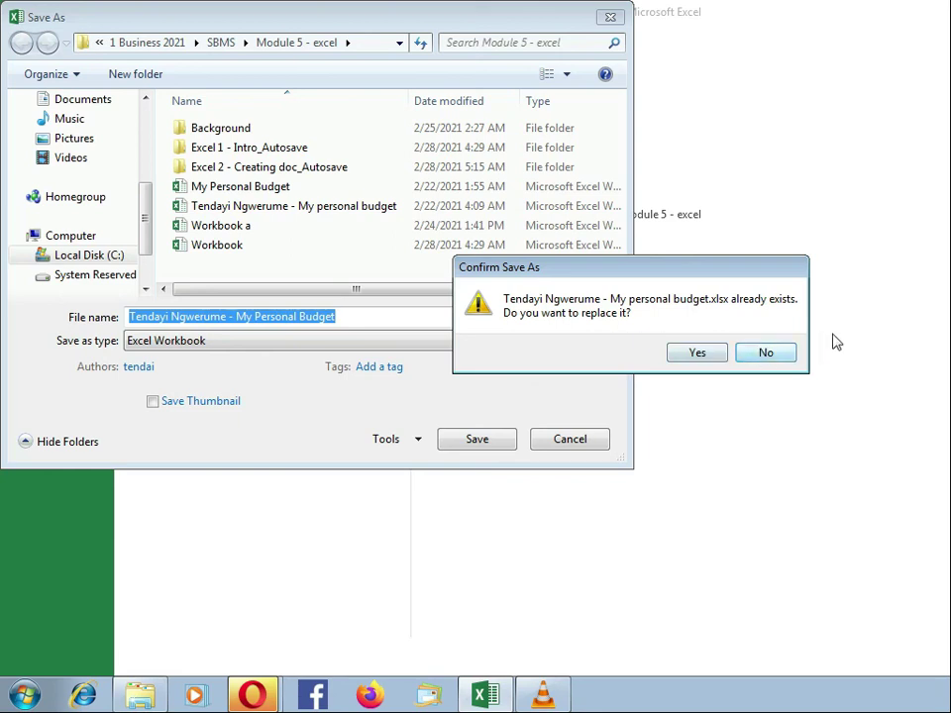
click(761, 355)
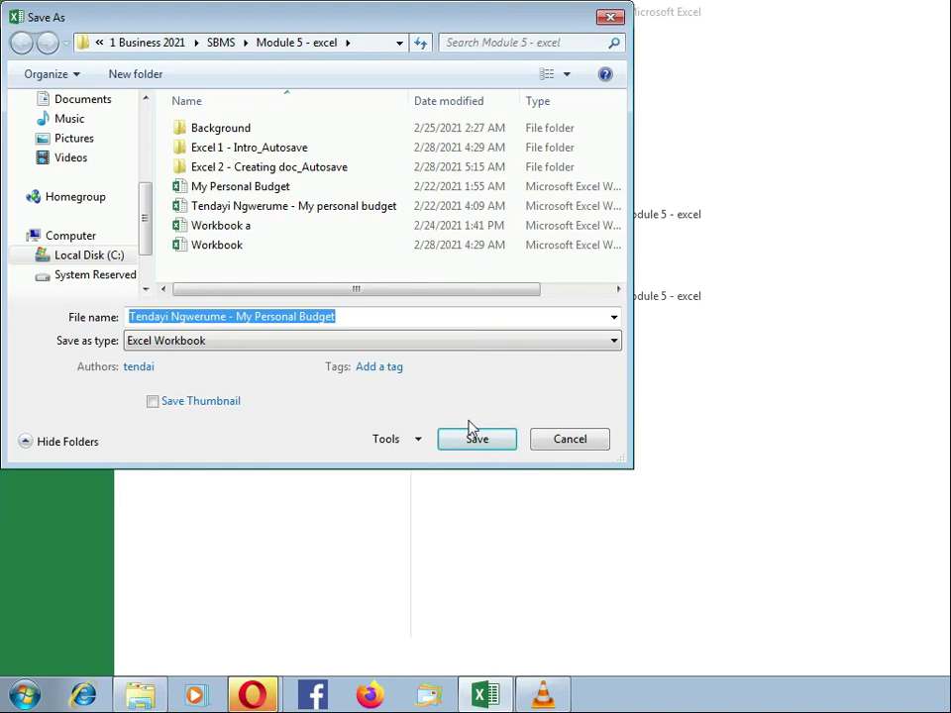
click(576, 446)
click(36, 31)
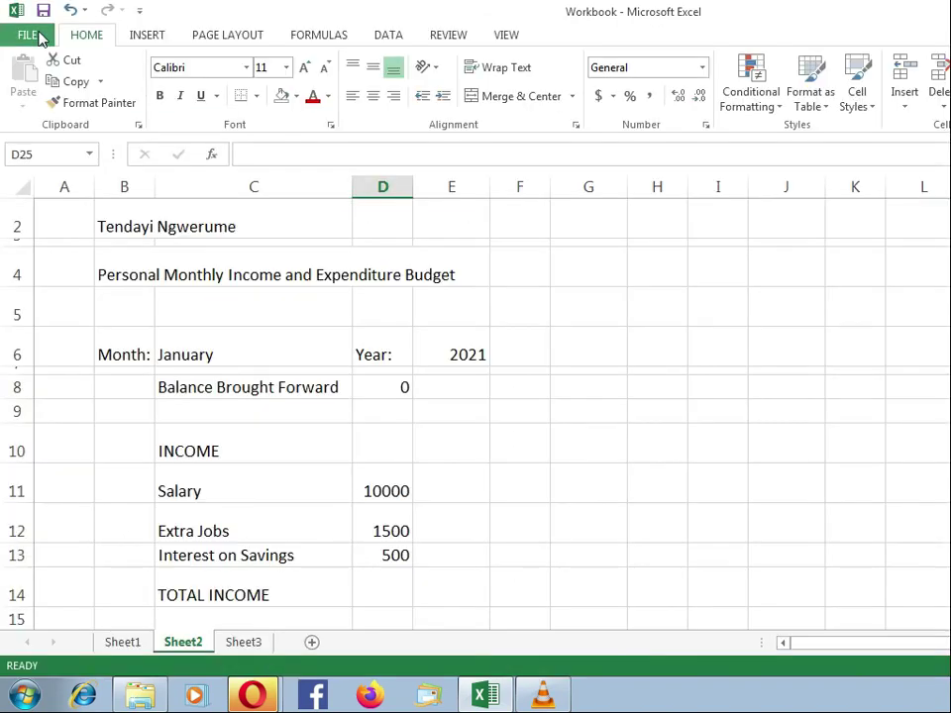
click(400, 394)
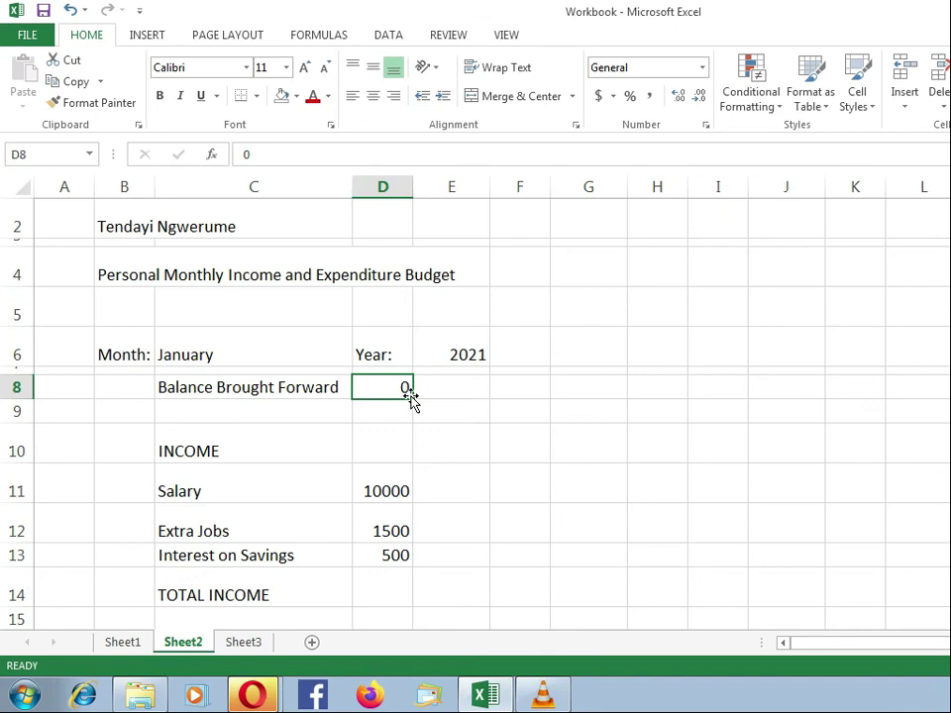
click(386, 591)
scroll(387, 582, down, 4)
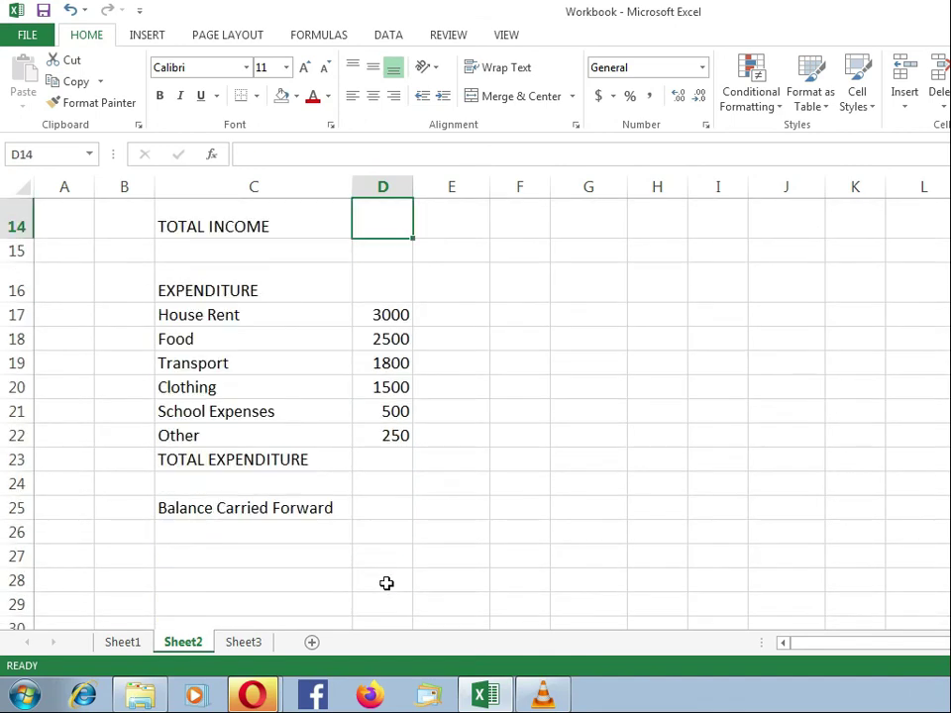
click(397, 463)
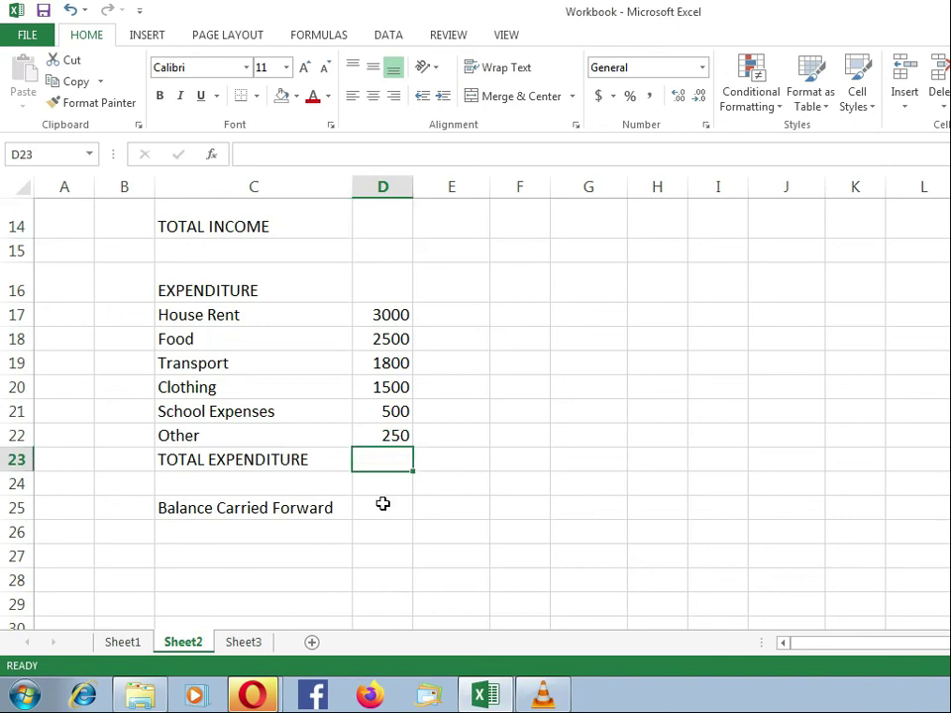
click(387, 506)
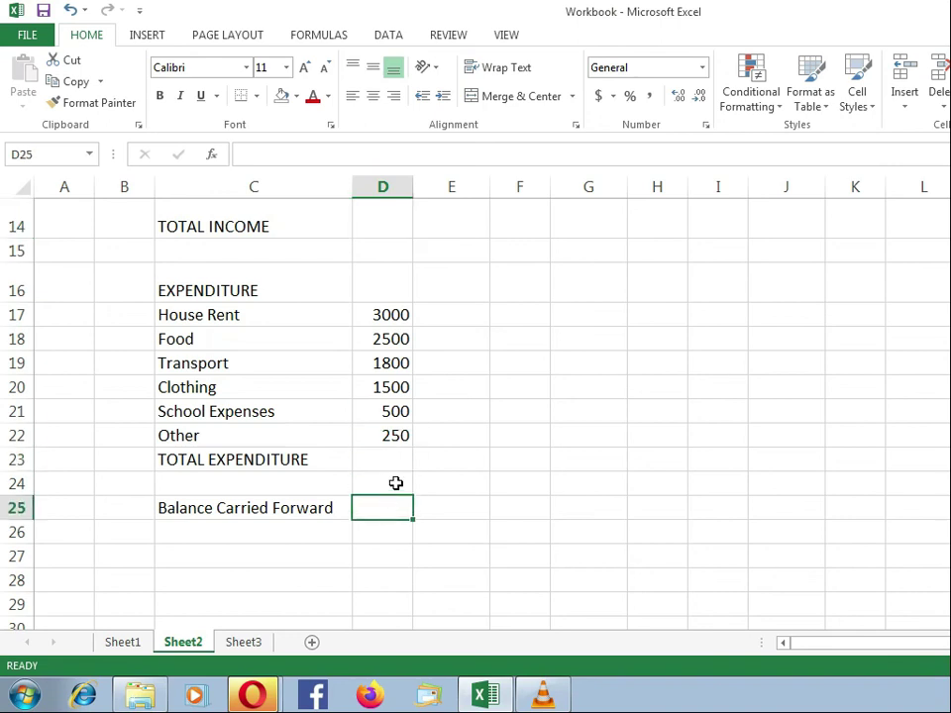